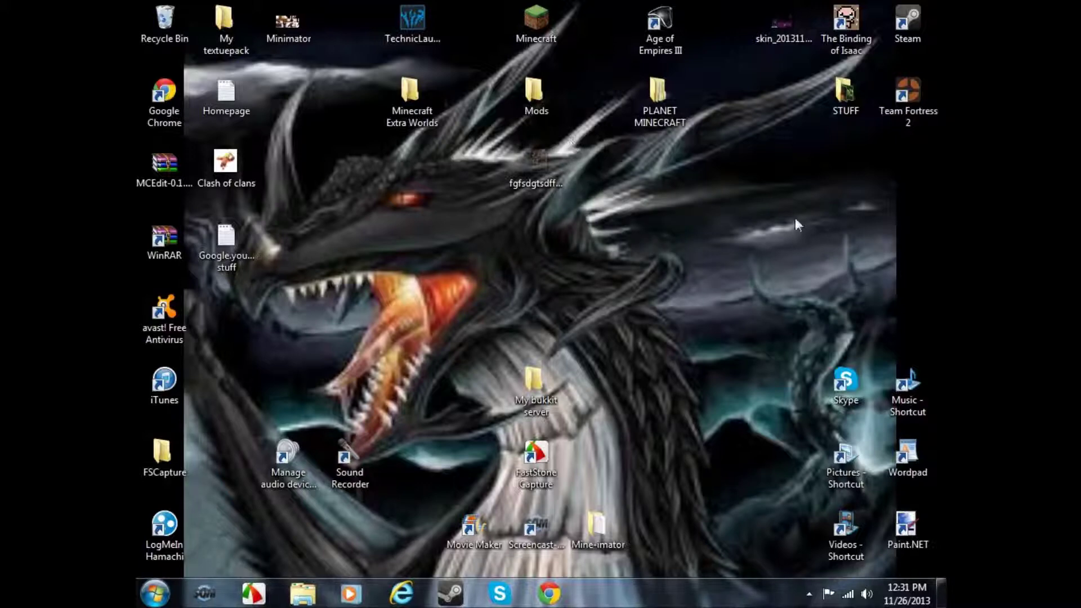
{"action": "left_click_drag", "start_coordinate": [771, 45], "coordinate": [669, 264]}
{"action": "left_click_drag", "start_coordinate": [600, 265], "coordinate": [601, 264]}
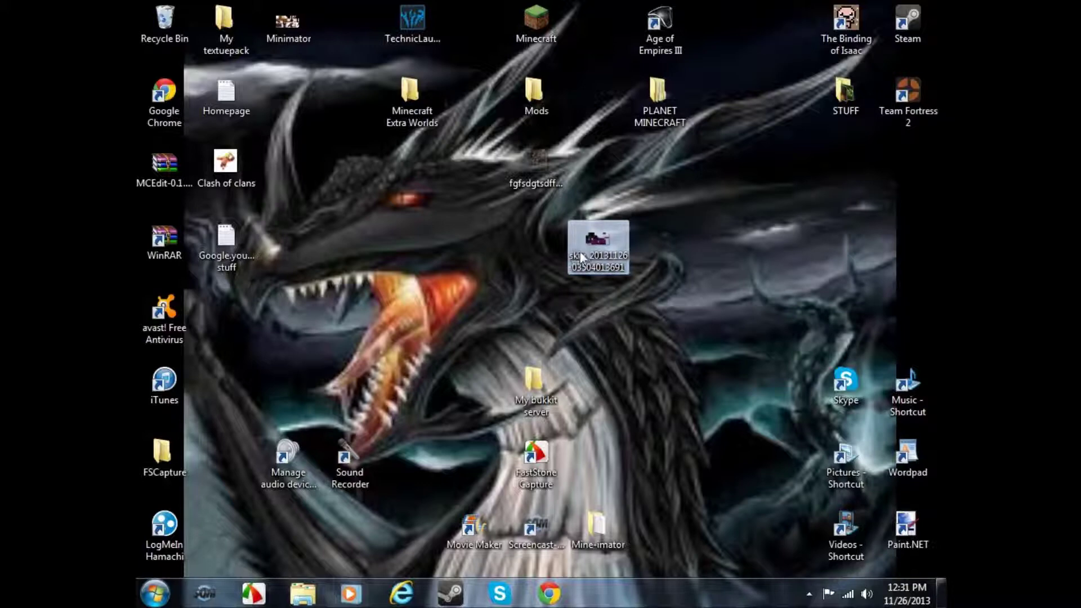
{"action": "left_click_drag", "start_coordinate": [601, 268], "coordinate": [681, 288]}
{"action": "left_click_drag", "start_coordinate": [623, 196], "coordinate": [766, 318]}
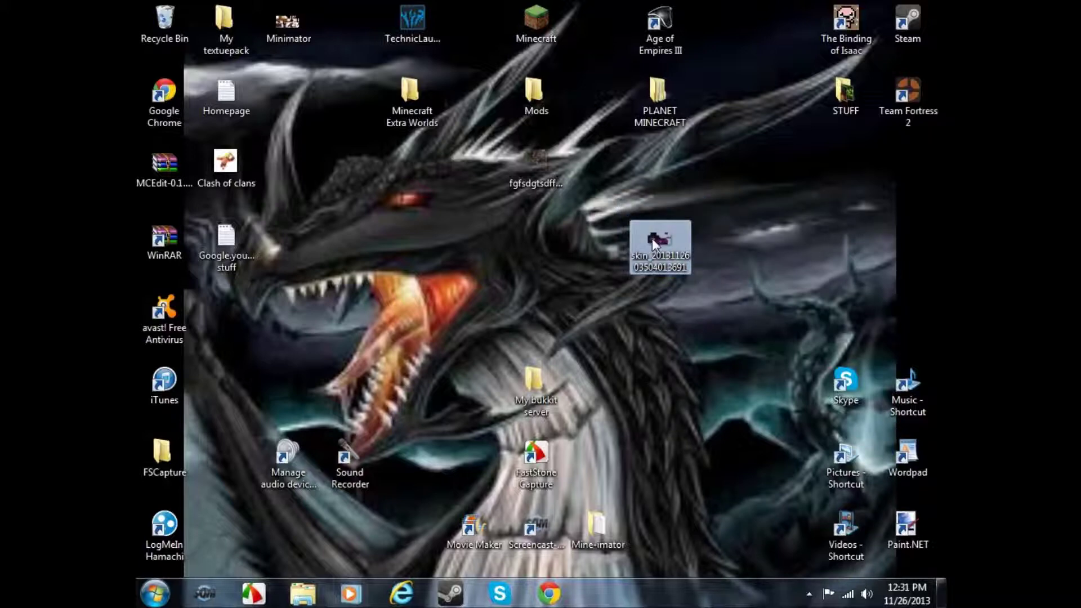
{"action": "right_click", "coordinate": [645, 234]}
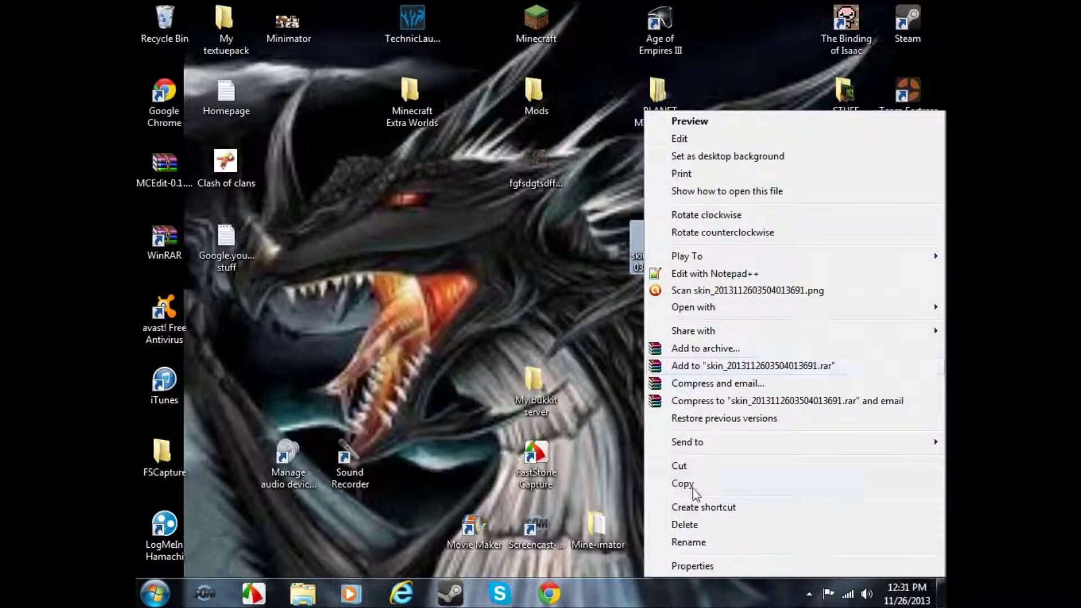
{"action": "mouse_move", "coordinate": [725, 319]}
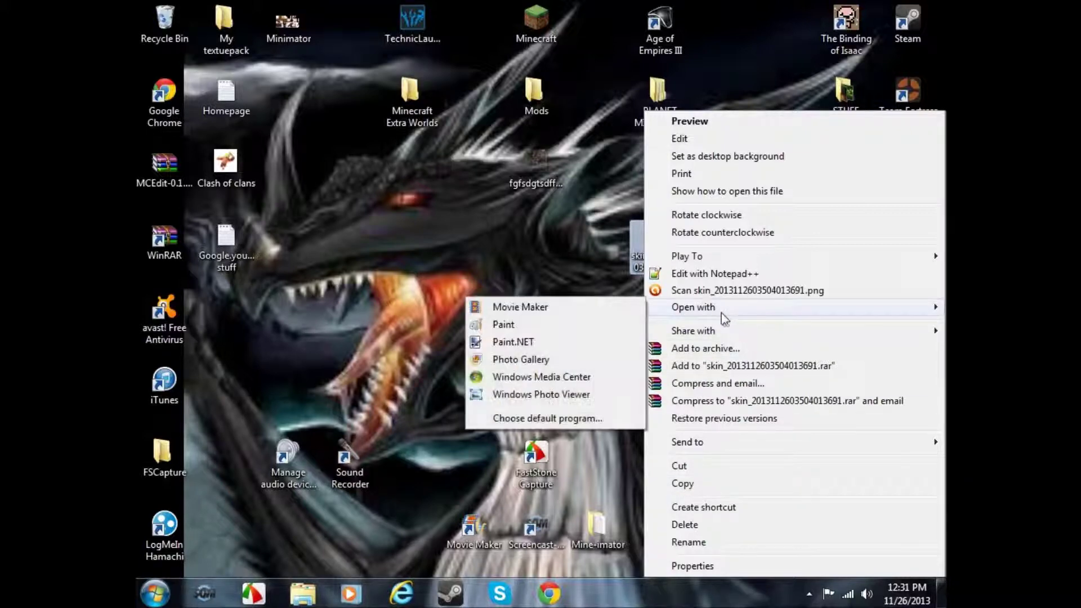
{"action": "left_click", "coordinate": [557, 343]}
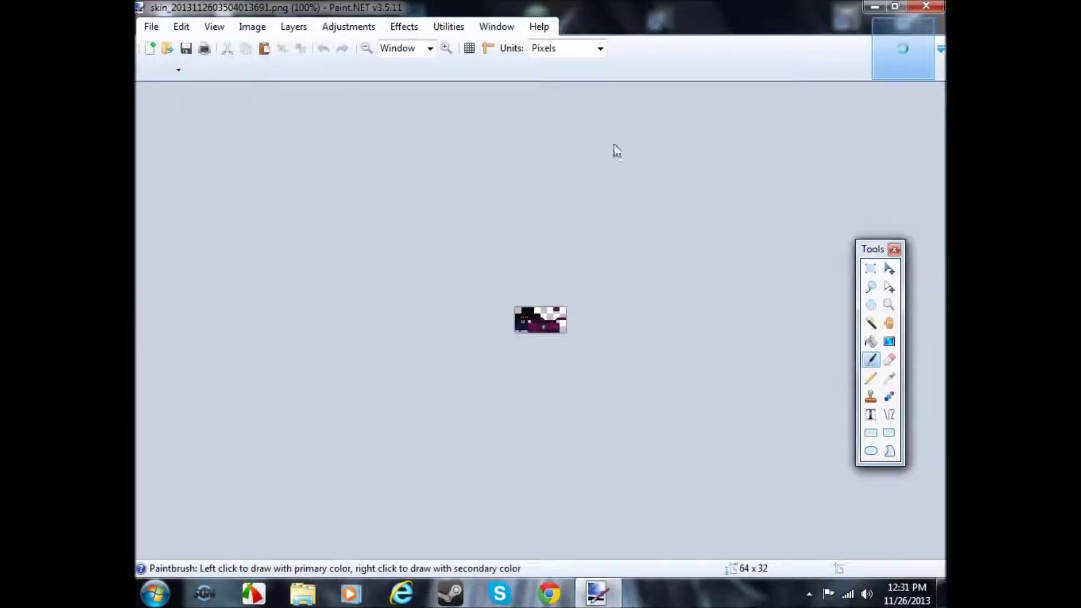
{"action": "left_click", "coordinate": [445, 48]}
{"action": "left_click", "coordinate": [445, 48]}
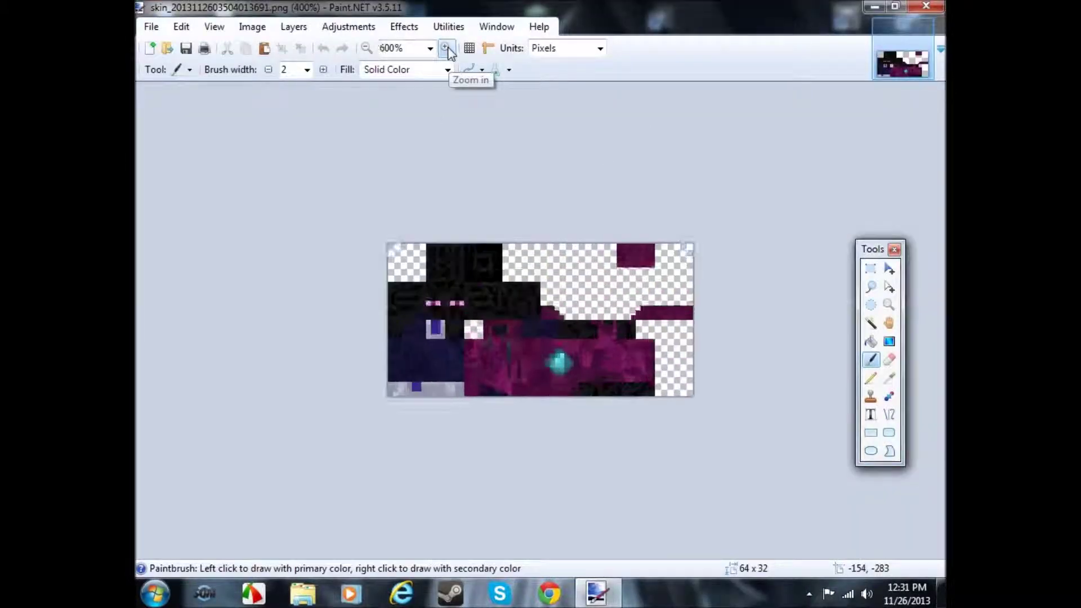
{"action": "left_click", "coordinate": [446, 48]}
{"action": "left_click", "coordinate": [445, 48]}
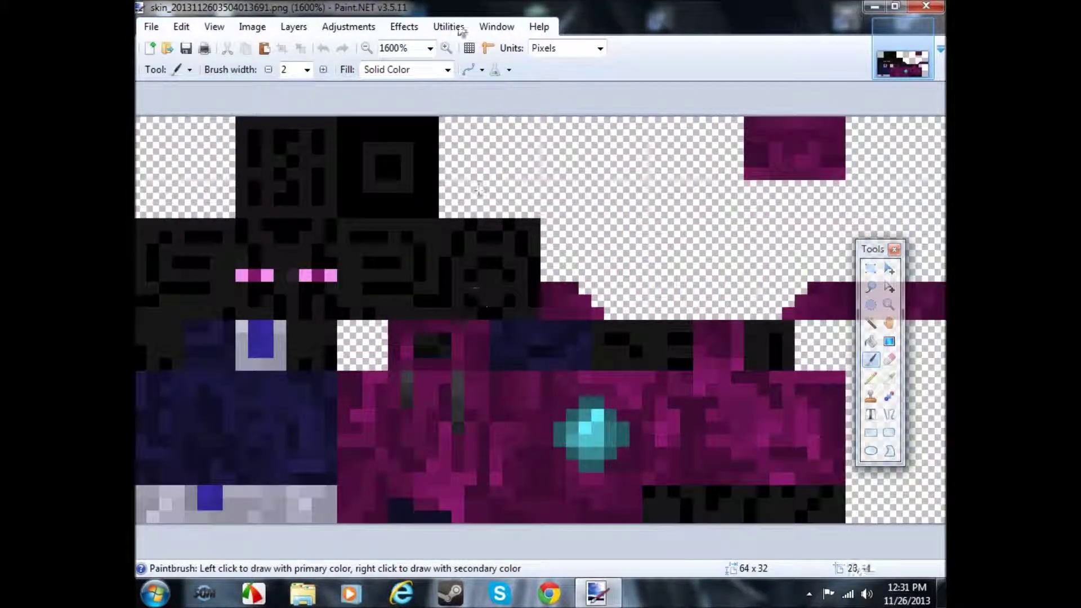
{"action": "left_click", "coordinate": [446, 48]}
{"action": "left_click_drag", "start_coordinate": [670, 551], "coordinate": [536, 552]}
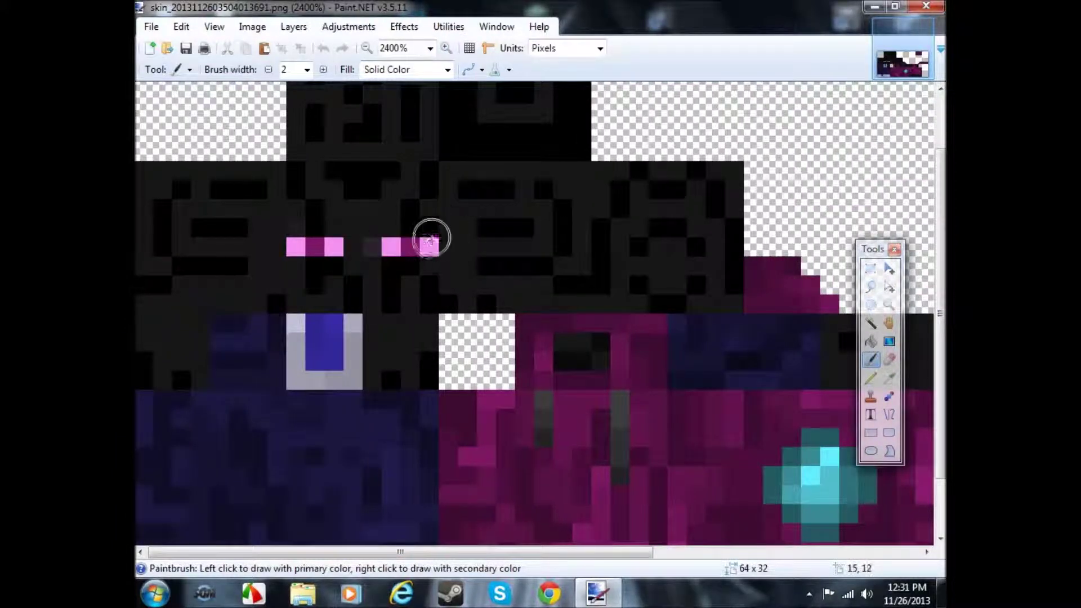
{"action": "left_click", "coordinate": [411, 248]}
{"action": "left_click", "coordinate": [396, 248]}
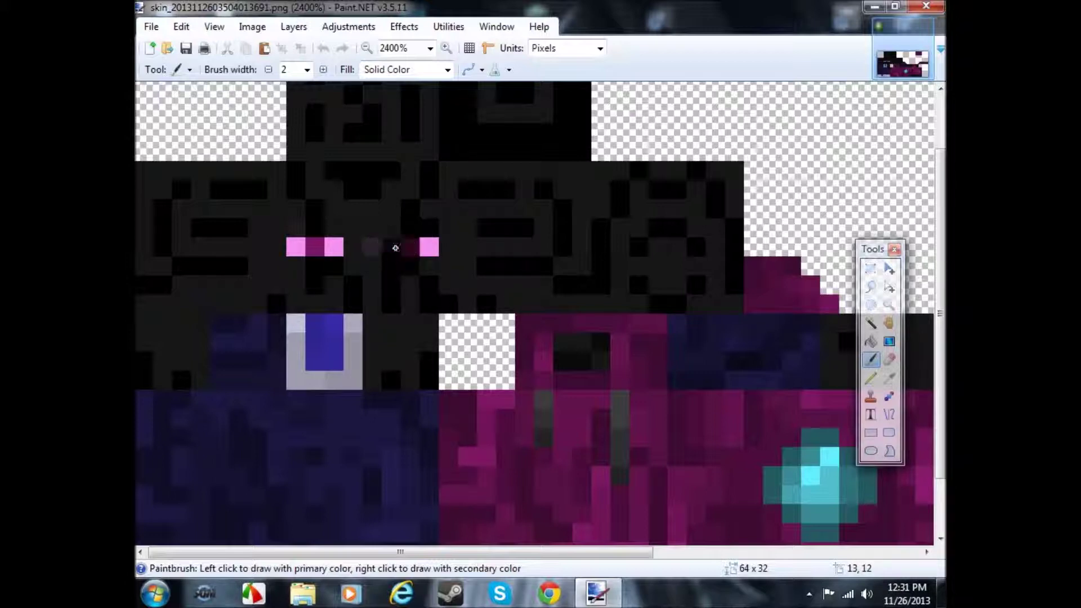
{"action": "left_click", "coordinate": [407, 248]}
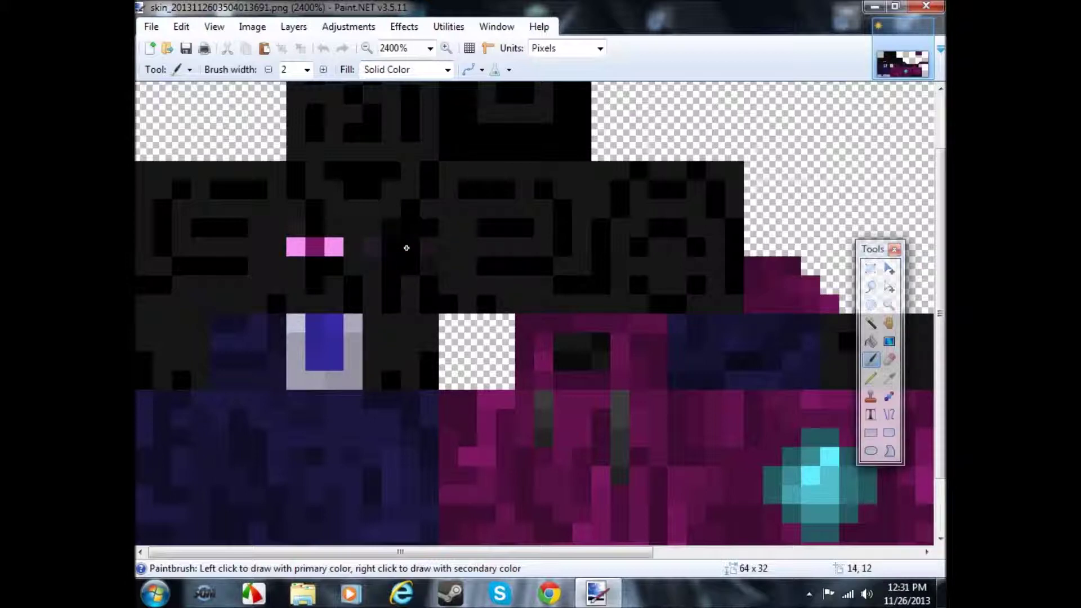
{"action": "left_click", "coordinate": [323, 48]}
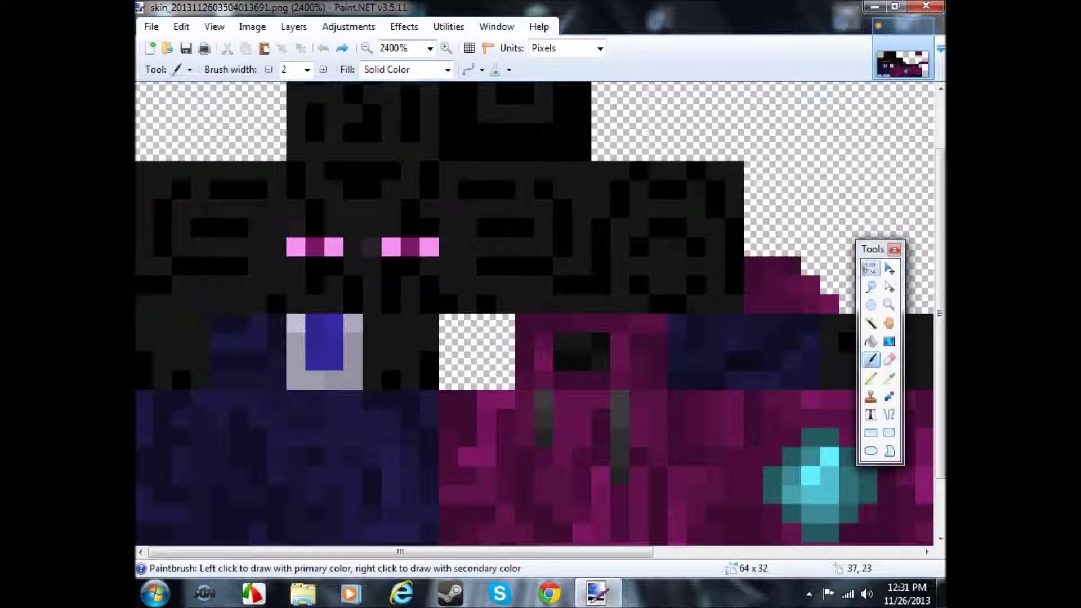
- Use Rectangle Select to delete both 3 x 1 pixel pink eyes from the skin's face, leaving transparent gaps
{"action": "left_click", "coordinate": [870, 269]}
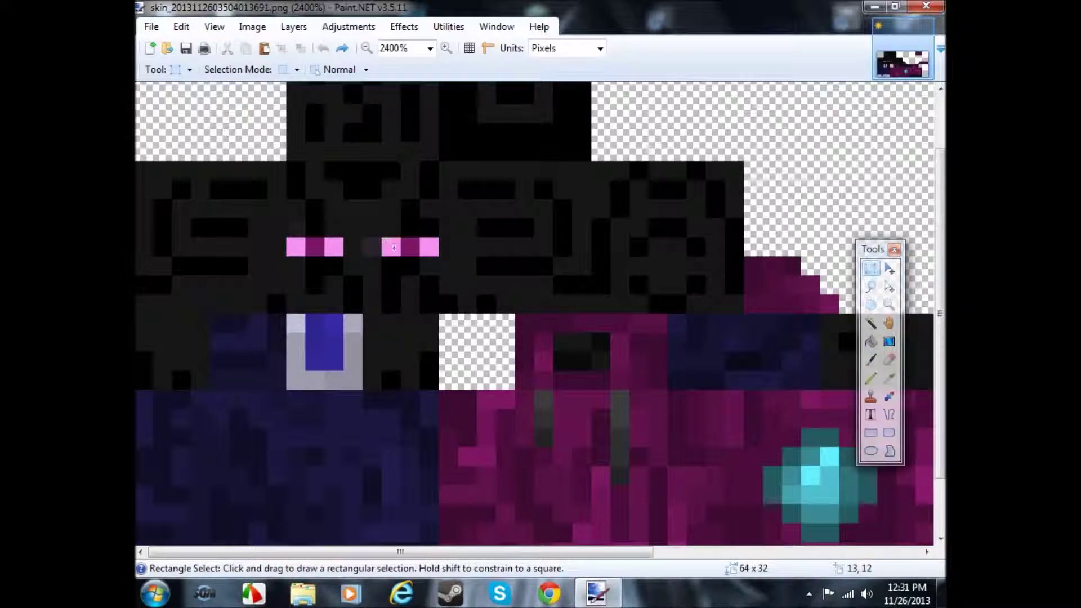
{"action": "left_click_drag", "start_coordinate": [383, 239], "coordinate": [437, 249]}
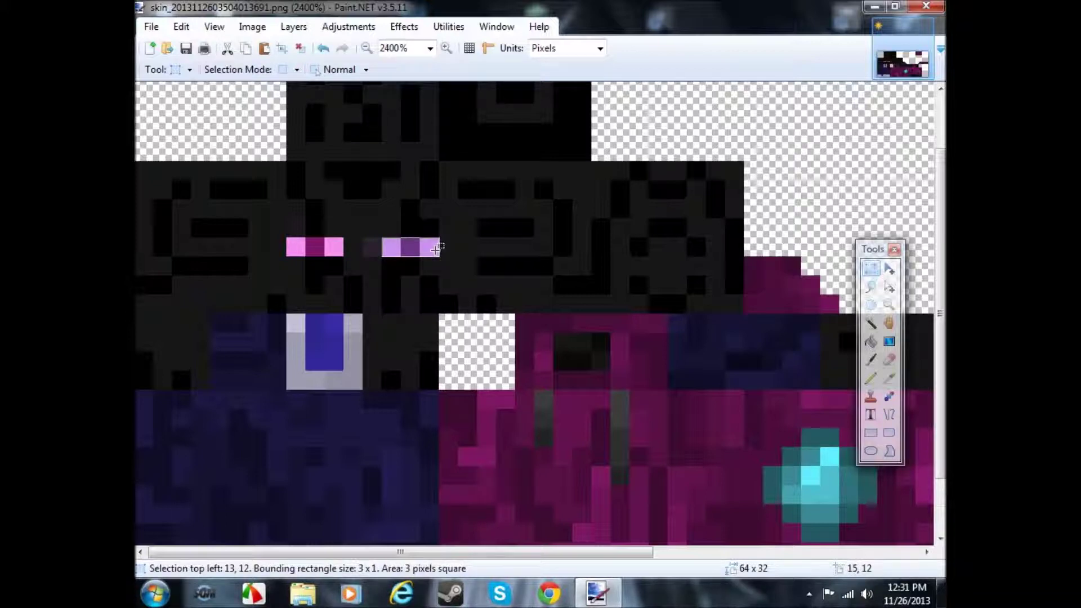
{"action": "key", "text": "Delete"}
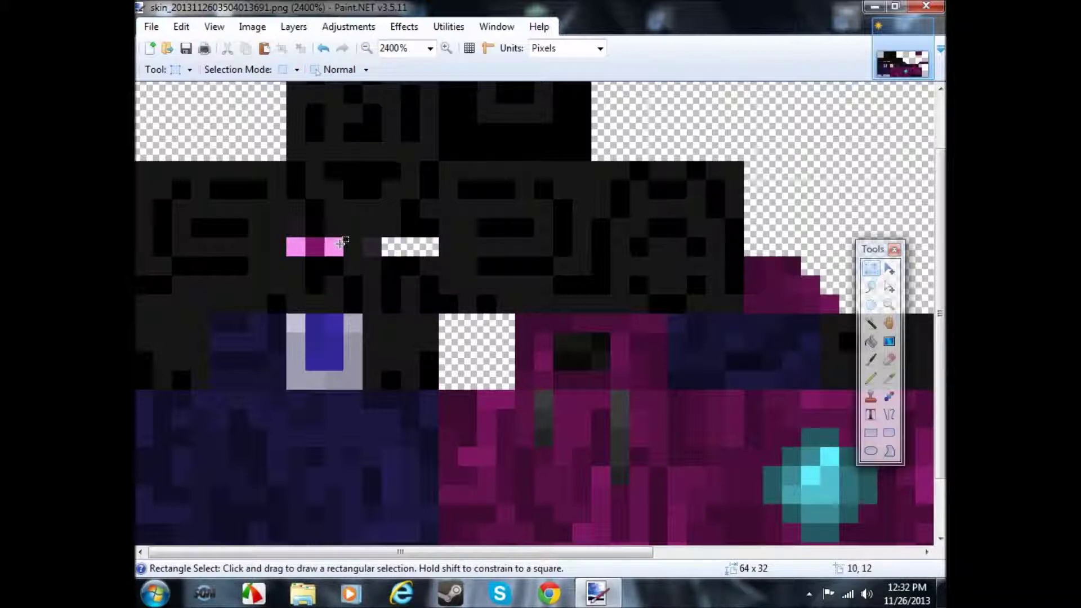
{"action": "left_click_drag", "start_coordinate": [288, 239], "coordinate": [341, 249]}
{"action": "key", "text": "Delete"}
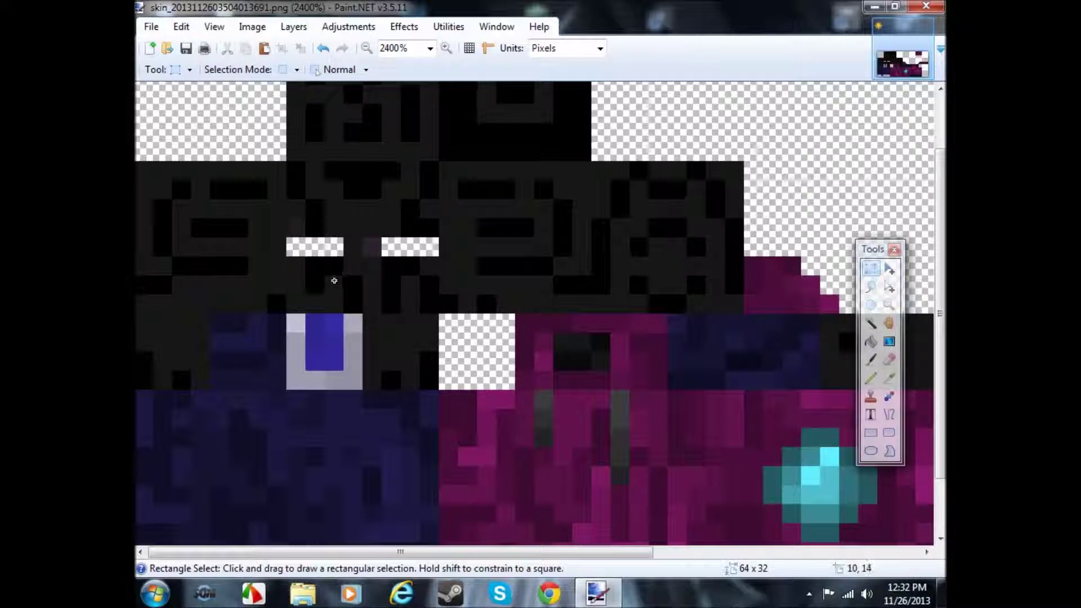
{"action": "left_click_drag", "start_coordinate": [334, 280], "coordinate": [387, 283]}
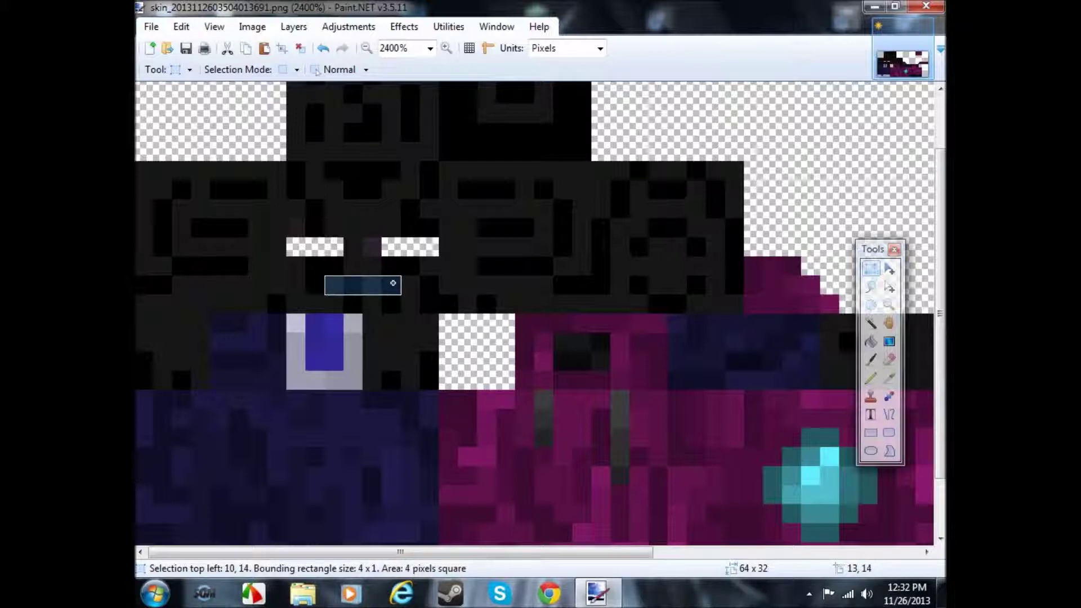
{"action": "left_click", "coordinate": [210, 98]}
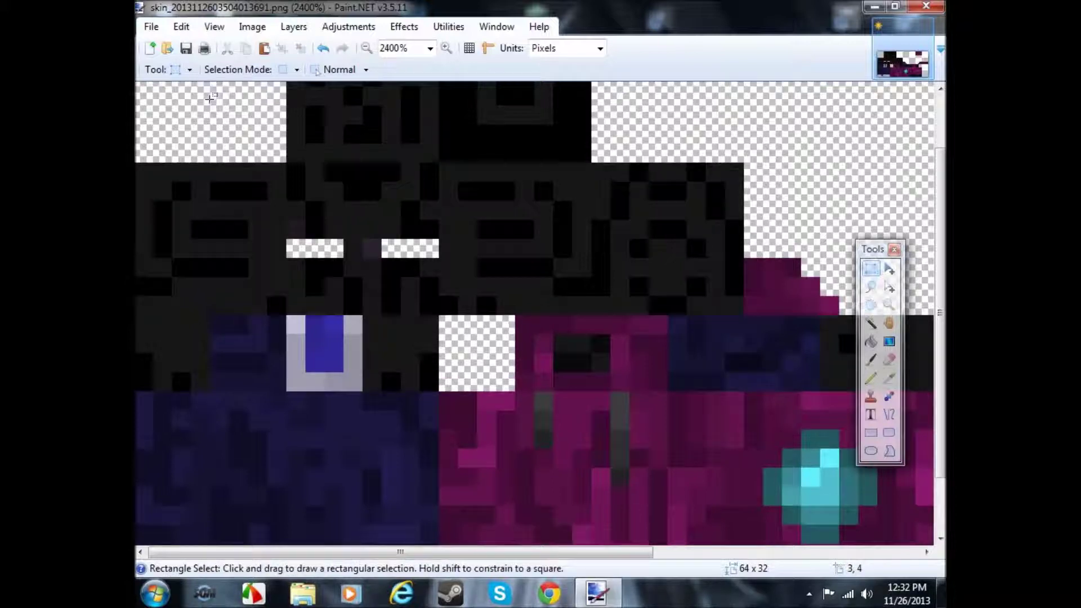
- Save the edited skin with the Auto-detect bit depth and close Paint.NET
{"action": "left_click", "coordinate": [186, 48]}
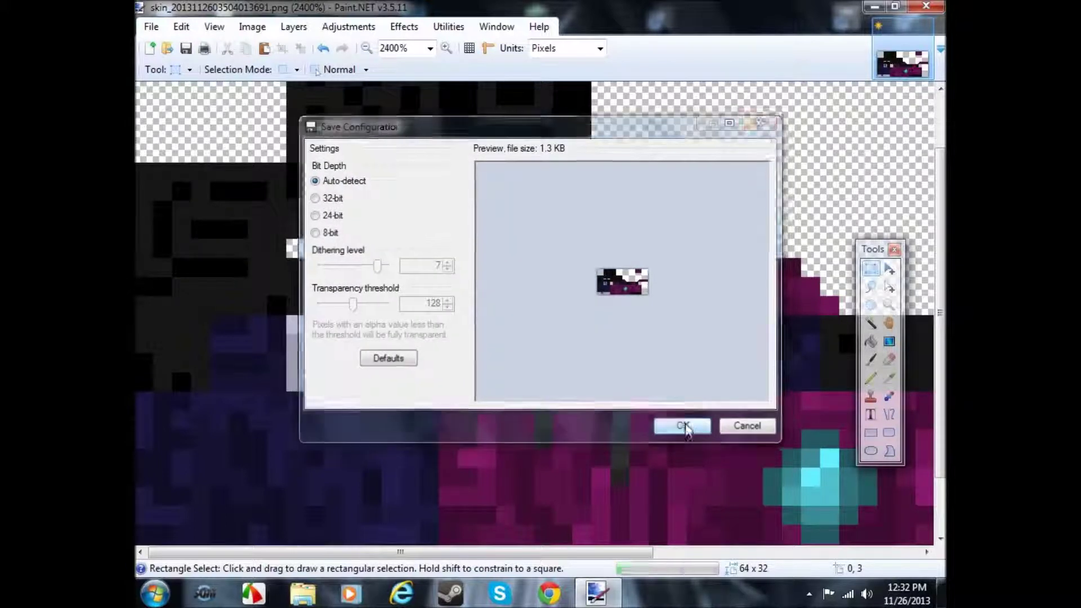
{"action": "left_click", "coordinate": [683, 426]}
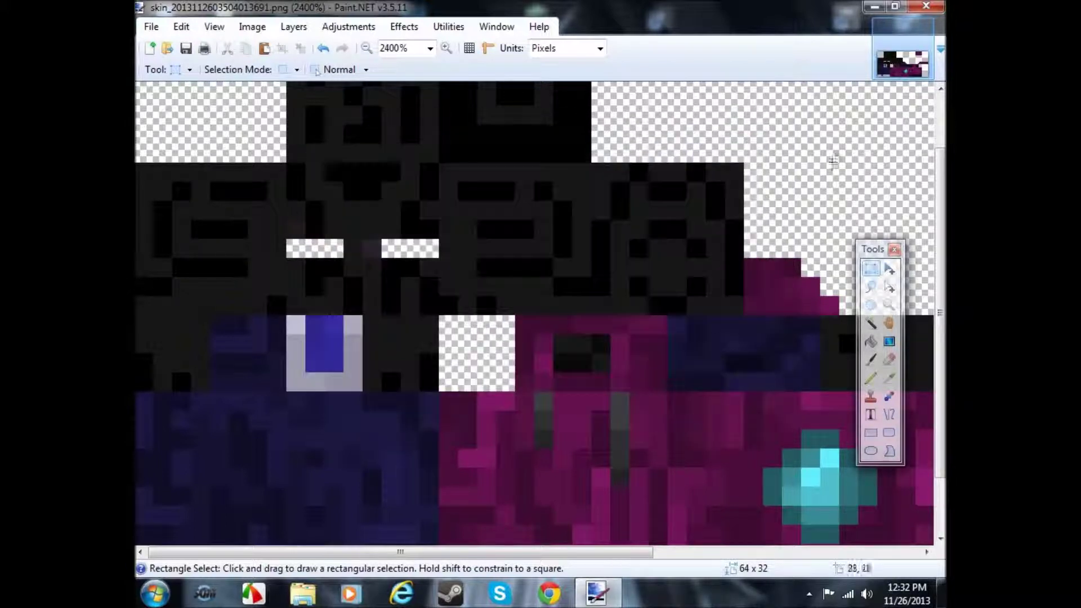
{"action": "left_click", "coordinate": [925, 7]}
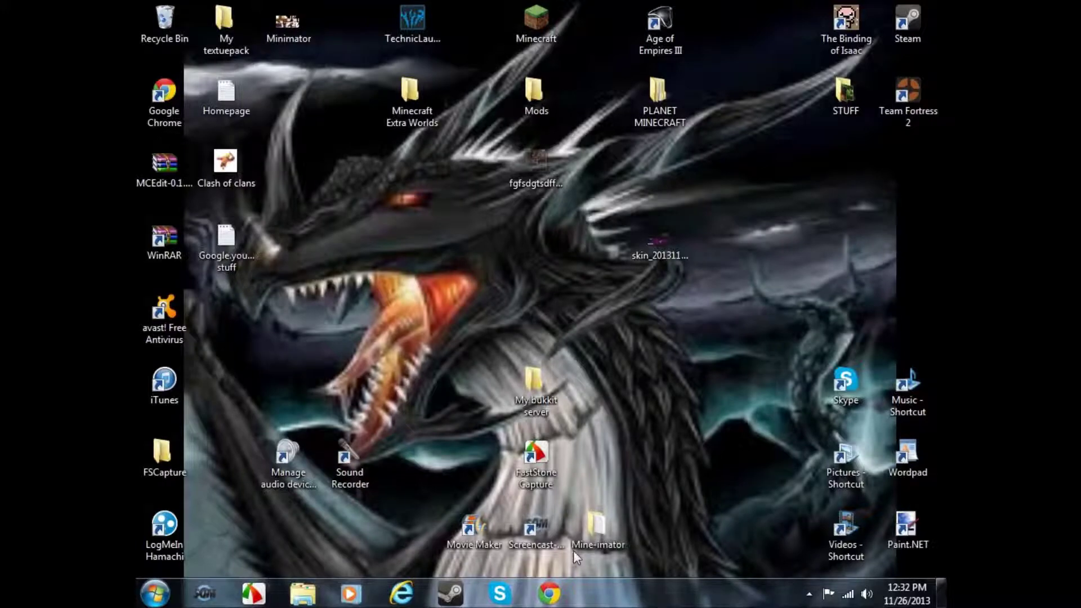
- Launch Mine-imator from its v0.6.2 folder inside the desktop's Mine-imator folder and minimize the folder window
{"action": "double_click", "coordinate": [596, 529]}
{"action": "double_click", "coordinate": [669, 161]}
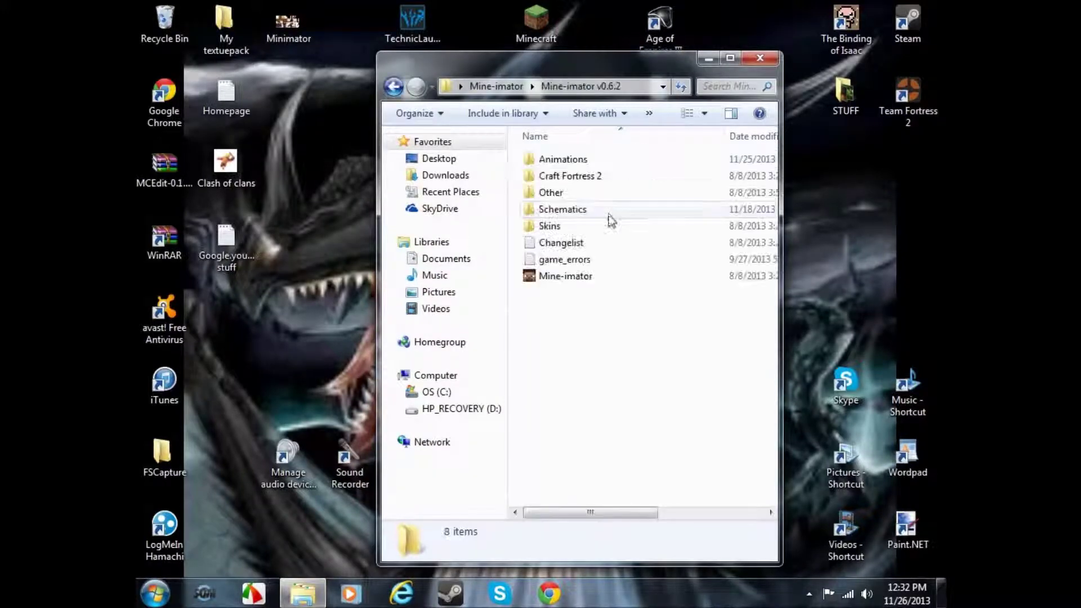
{"action": "left_click", "coordinate": [597, 276]}
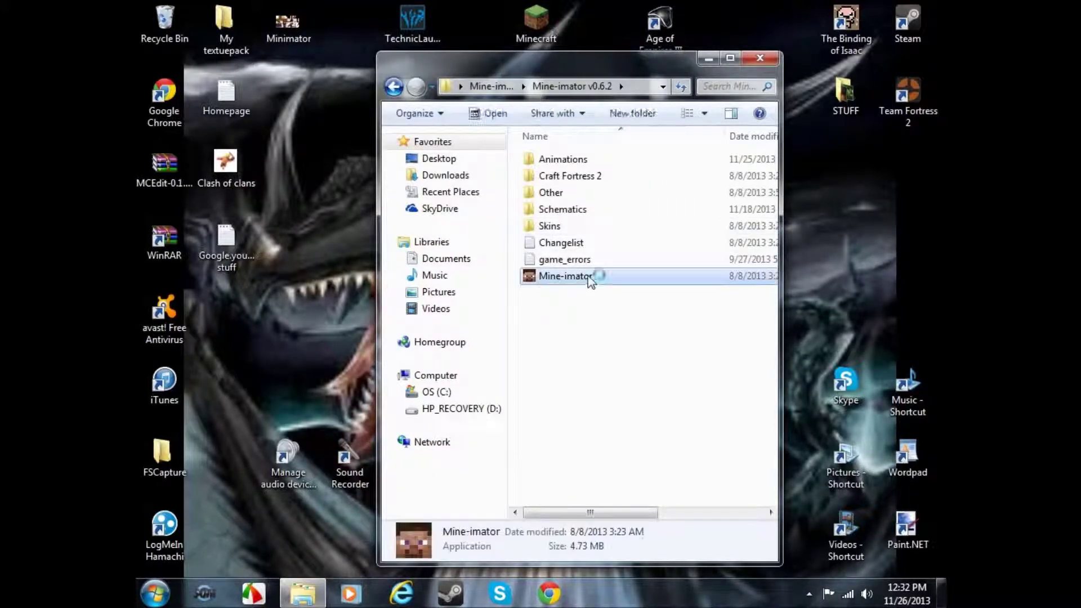
{"action": "left_click", "coordinate": [708, 58]}
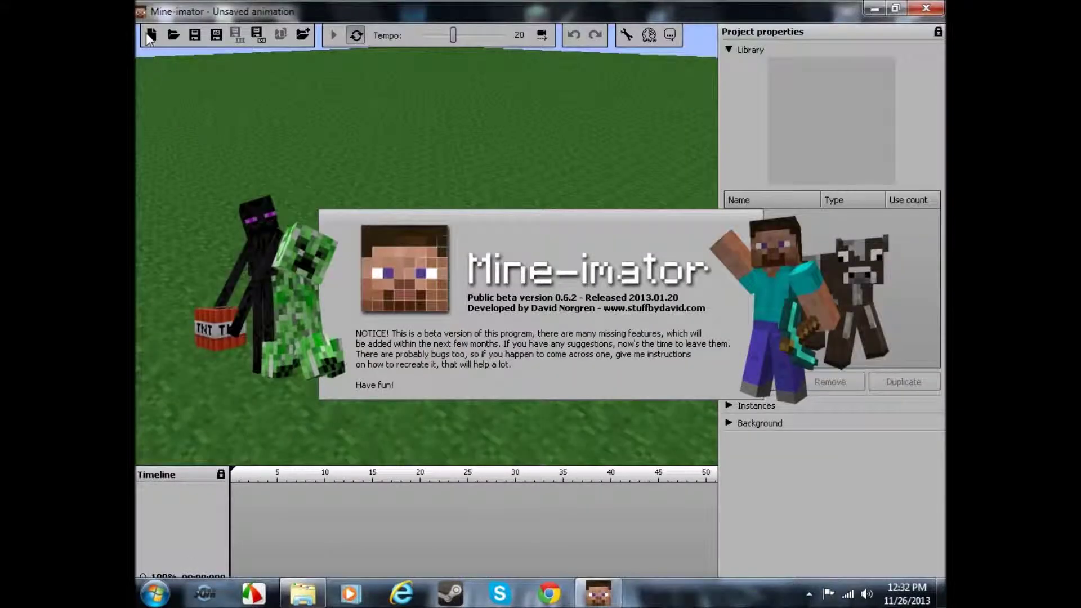
{"action": "left_click", "coordinate": [758, 382]}
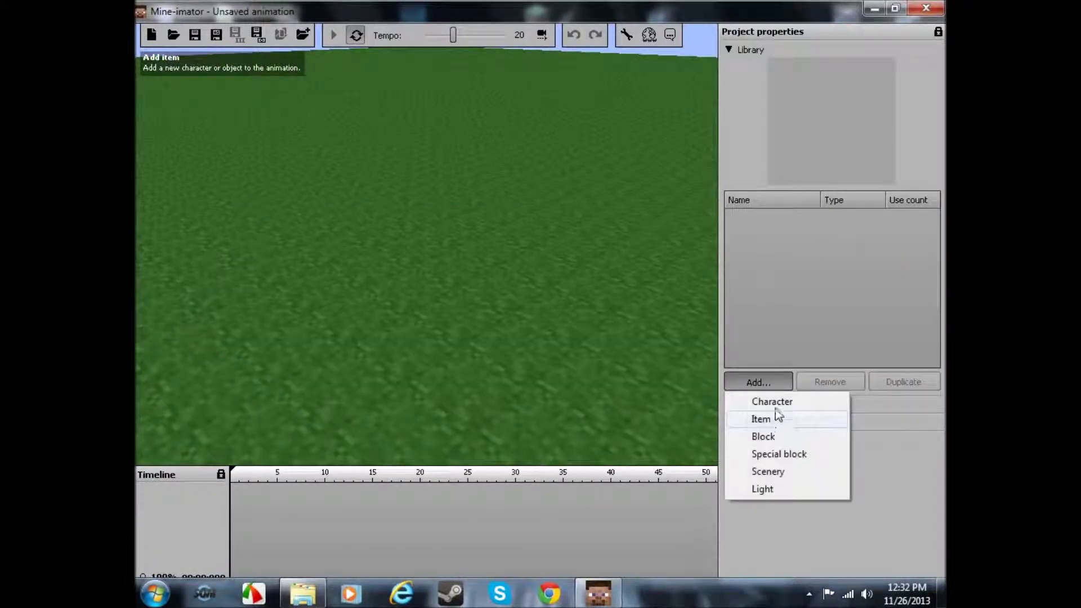
{"action": "left_click", "coordinate": [772, 402]}
{"action": "left_click", "coordinate": [920, 455]}
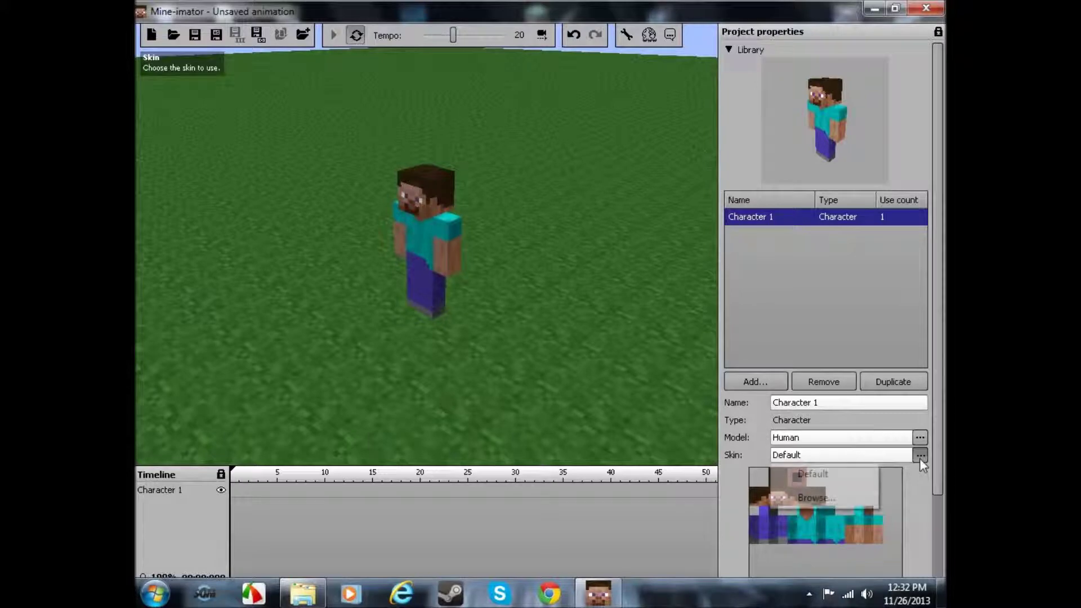
{"action": "left_click", "coordinate": [811, 498]}
{"action": "left_click", "coordinate": [482, 278]}
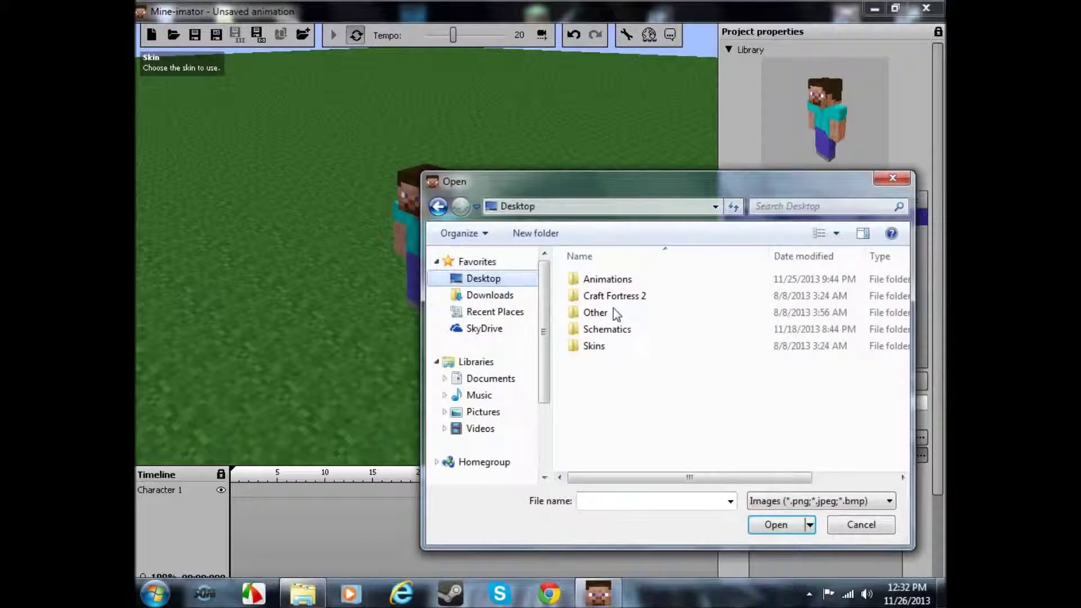
{"action": "scroll", "coordinate": [885, 360], "scroll_direction": "down", "scroll_amount": 10}
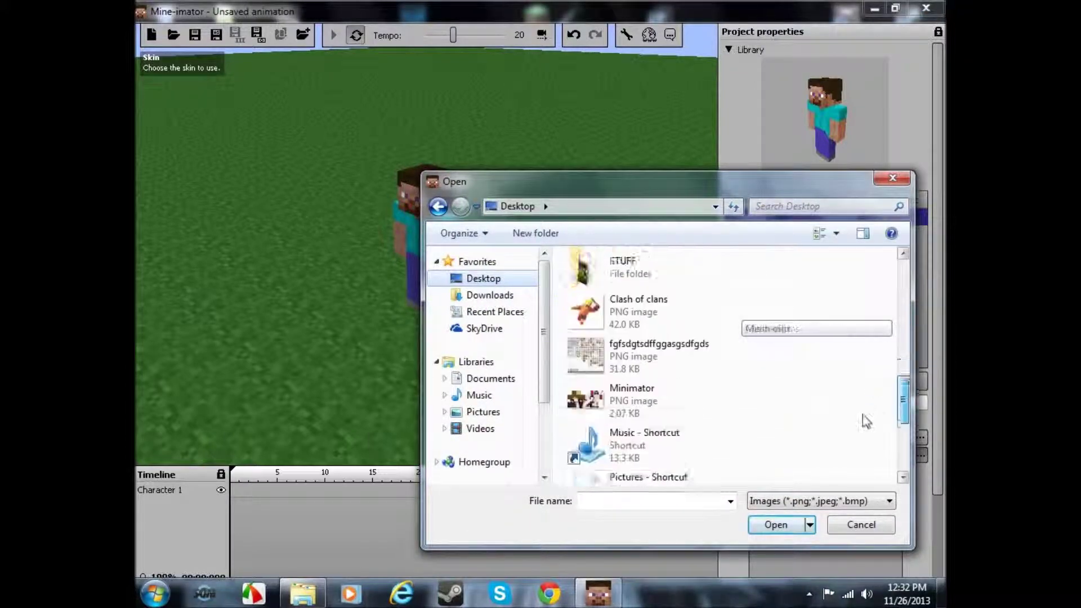
{"action": "scroll", "coordinate": [848, 448], "scroll_direction": "down", "scroll_amount": 3}
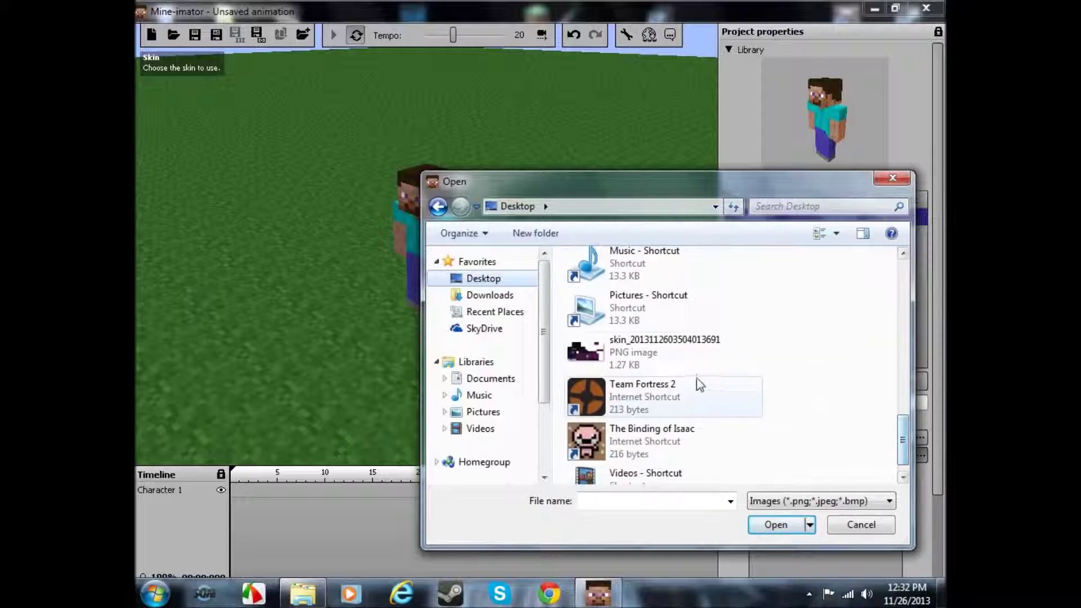
{"action": "left_click", "coordinate": [680, 368]}
{"action": "left_click", "coordinate": [775, 525]}
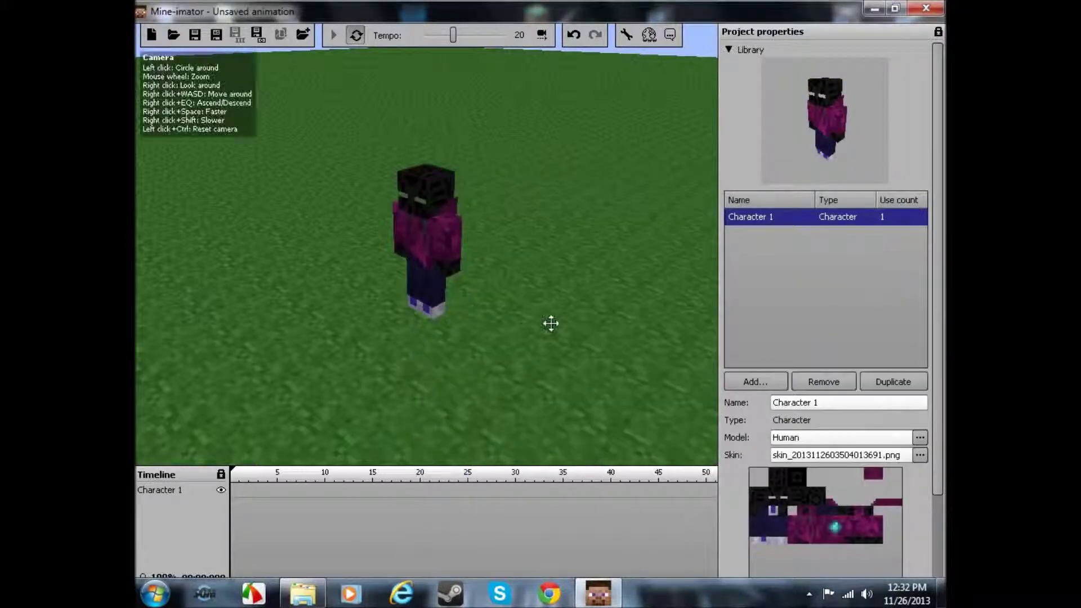
- Examine the character's head from the front at close range to check the cut-out eyes
{"action": "right_click_drag", "start_coordinate": [551, 337], "coordinate": [560, 236]}
{"action": "key", "text": "w"}
{"action": "mouse_move", "coordinate": [190, 96]}
{"action": "right_mouse_down"}
{"action": "mouse_move", "coordinate": [183, 101]}
{"action": "mouse_move", "coordinate": [205, 91]}
{"action": "right_mouse_up"}
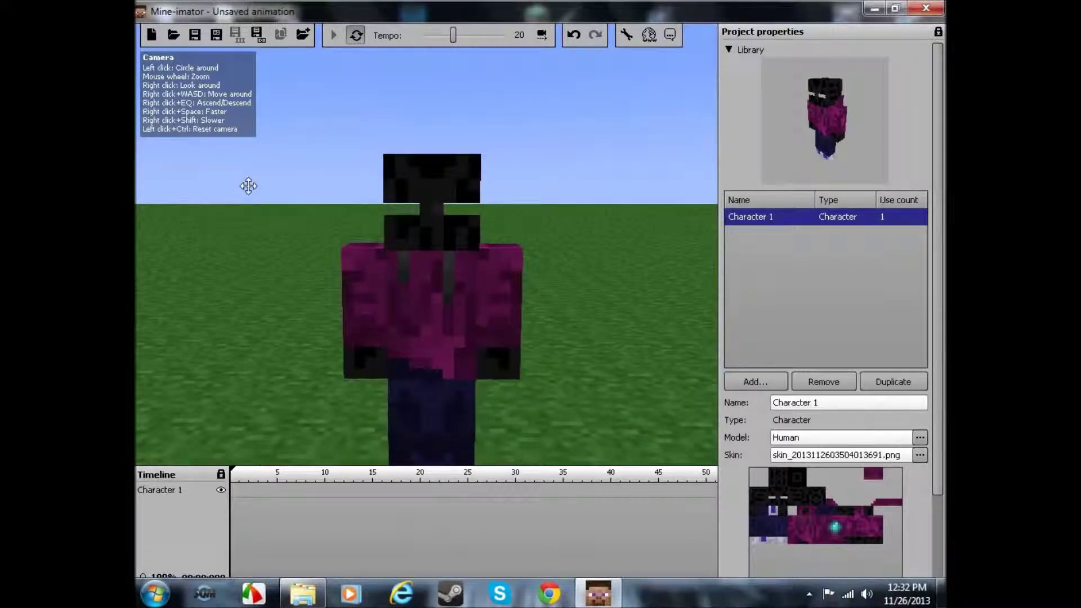
{"action": "right_click_drag", "start_coordinate": [282, 365], "coordinate": [283, 365]}
{"action": "key", "text": "w"}
{"action": "key", "text": "s"}
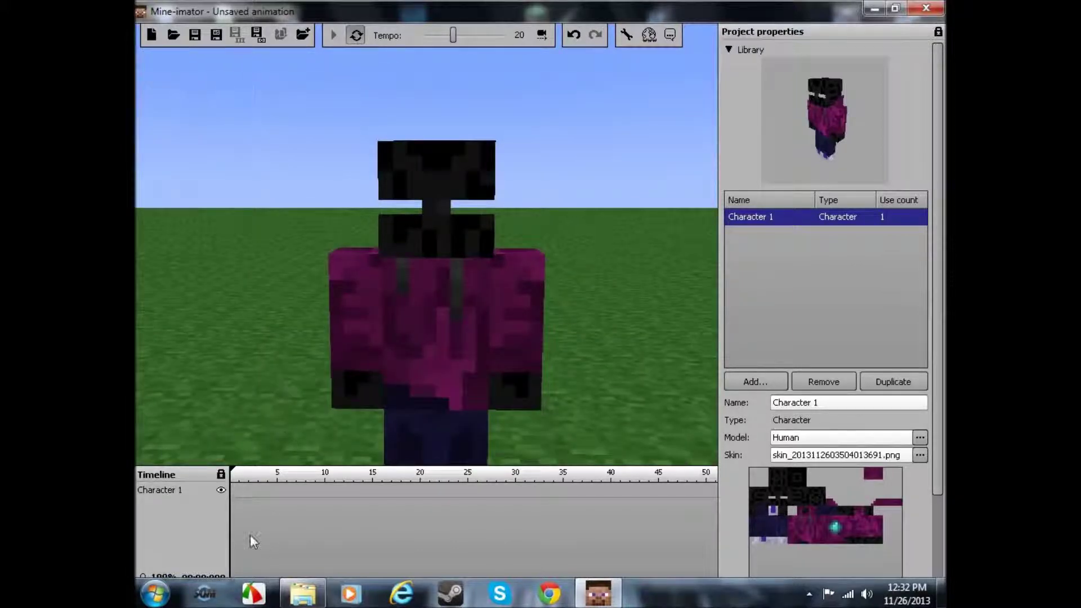
{"action": "left_click", "coordinate": [730, 50]}
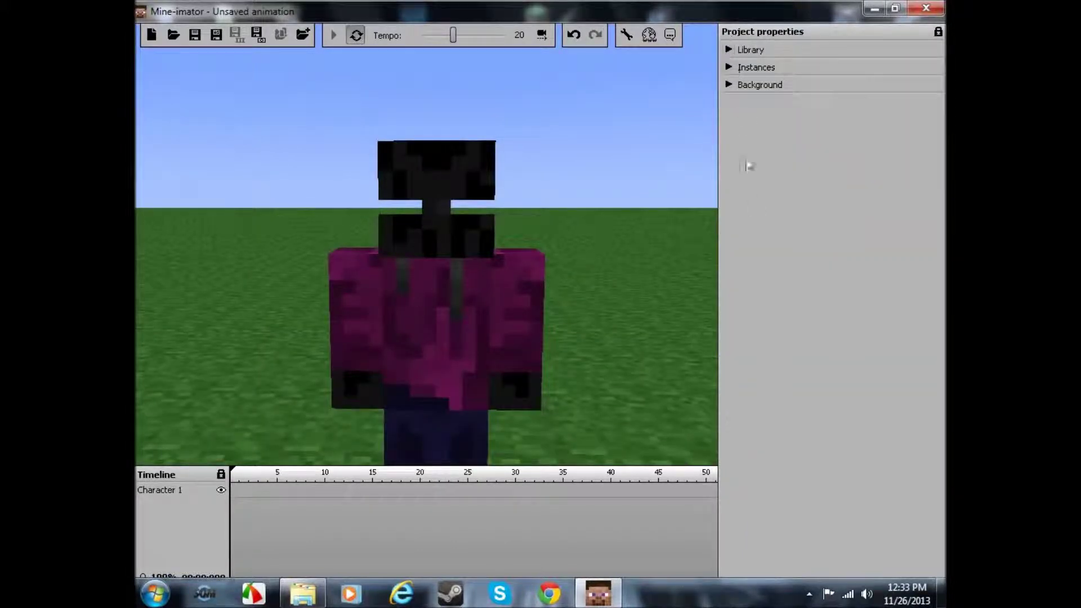
{"action": "left_click", "coordinate": [729, 50]}
- Add a block to the animation's library and rename it DONT TOUCH
{"action": "left_click", "coordinate": [761, 383]}
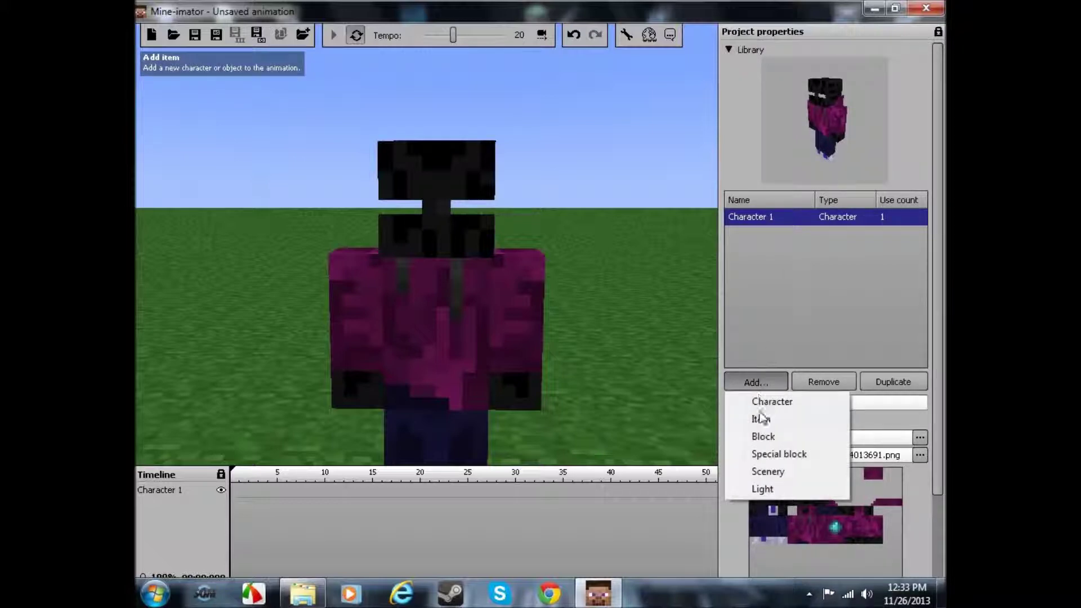
{"action": "left_click", "coordinate": [764, 436]}
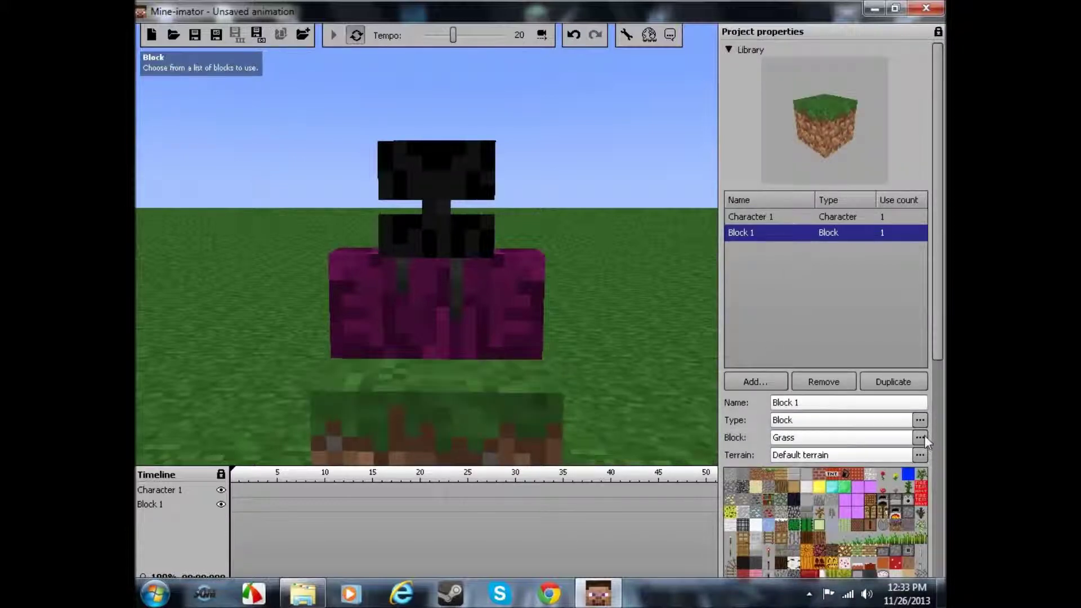
{"action": "left_click", "coordinate": [842, 403]}
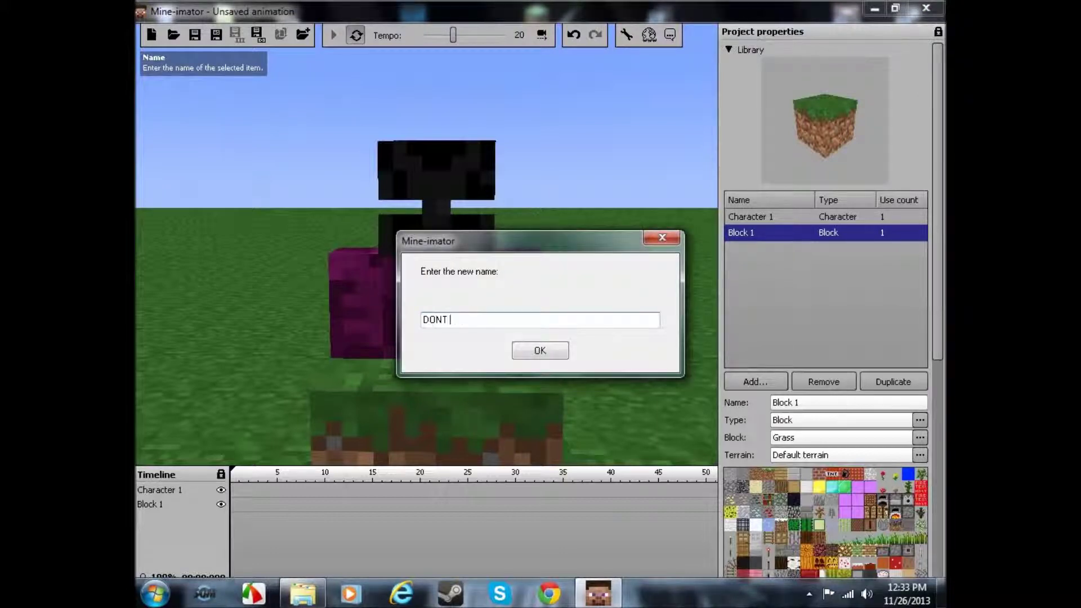
{"action": "left_click", "coordinate": [514, 348]}
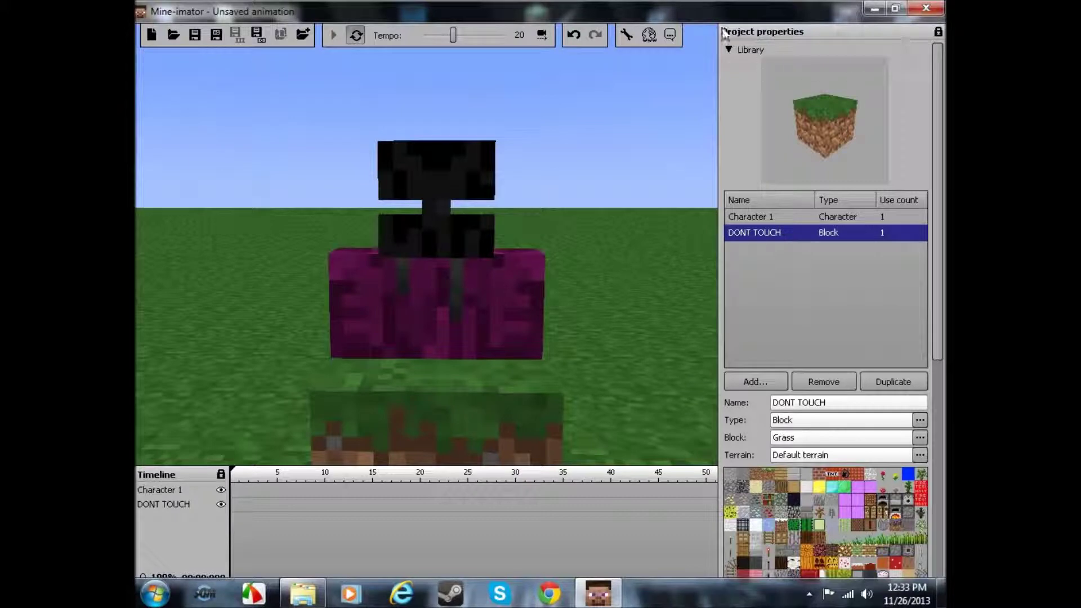
- Lock the DONT TOUCH instance to its parent, with Character 1 as the parent and Head as the body part
{"action": "left_click", "coordinate": [729, 50]}
{"action": "left_click", "coordinate": [732, 67]}
{"action": "left_click", "coordinate": [742, 111]}
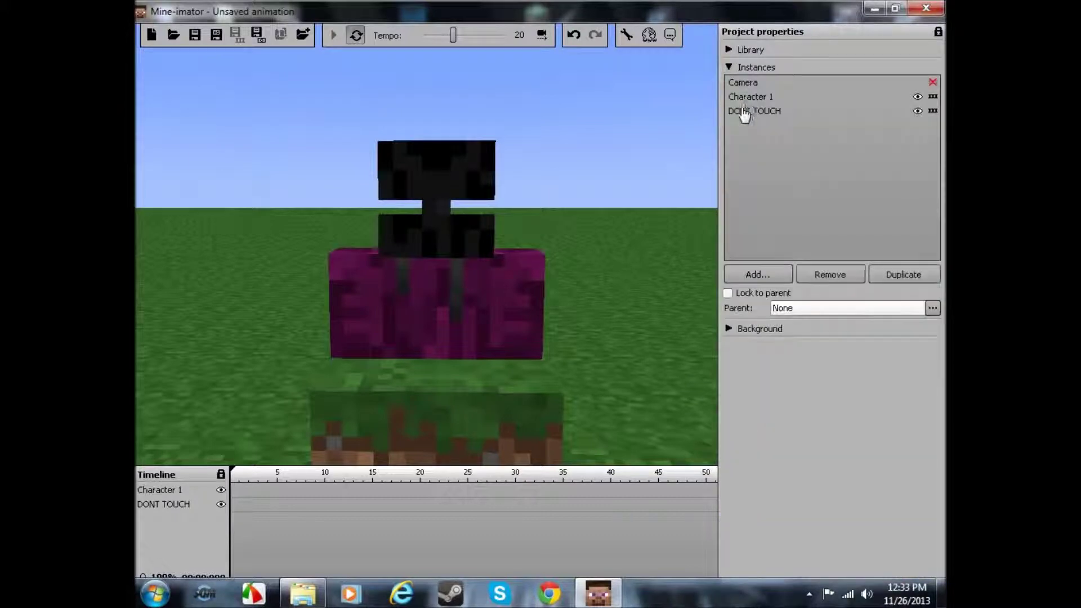
{"action": "left_click", "coordinate": [727, 293]}
{"action": "left_click", "coordinate": [830, 305]}
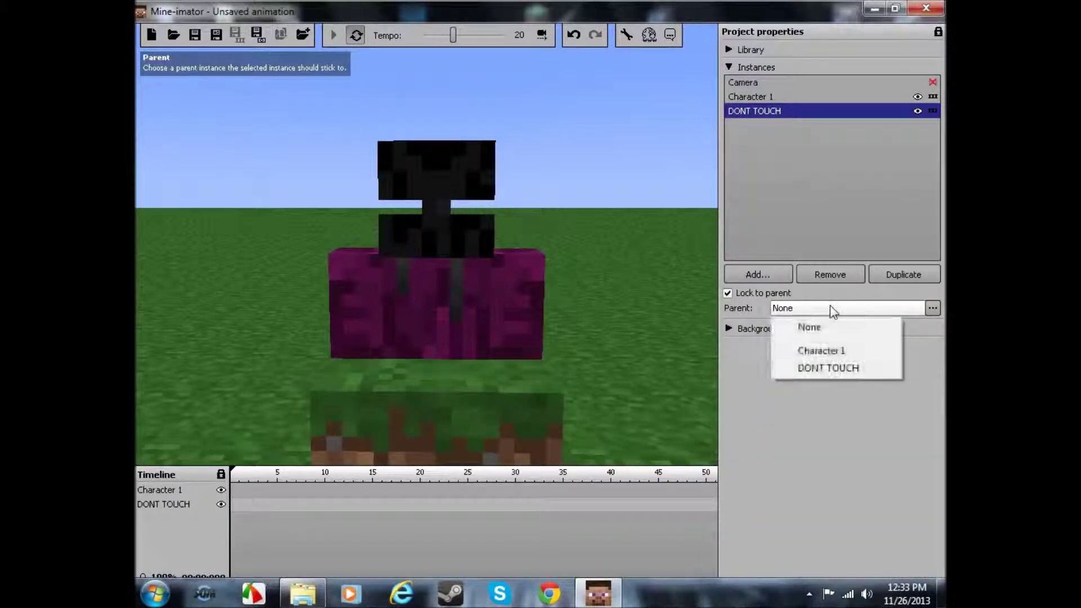
{"action": "left_click", "coordinate": [822, 350]}
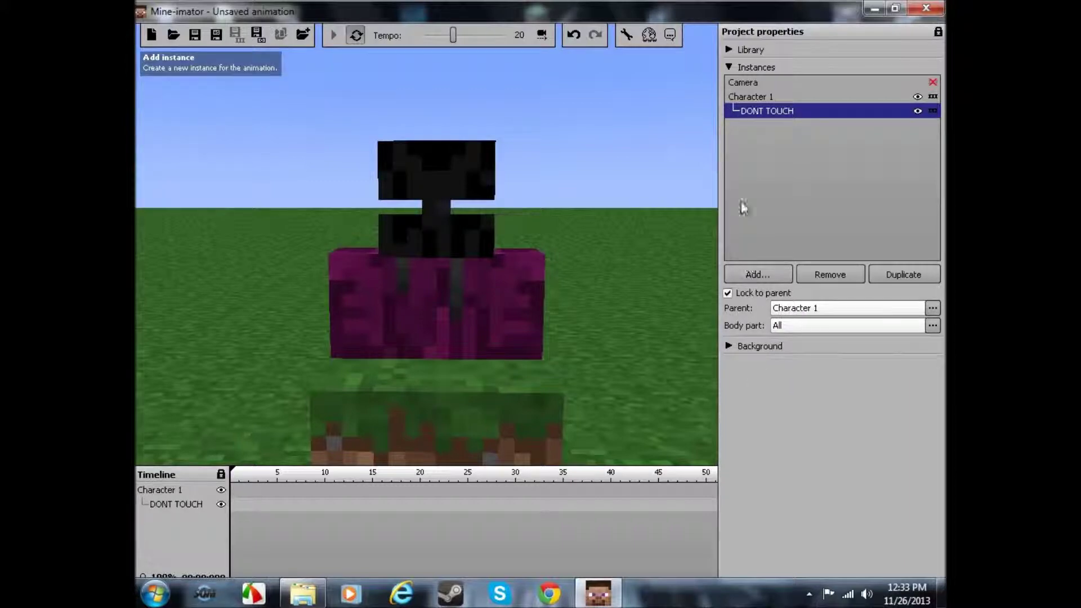
{"action": "left_click", "coordinate": [729, 67]}
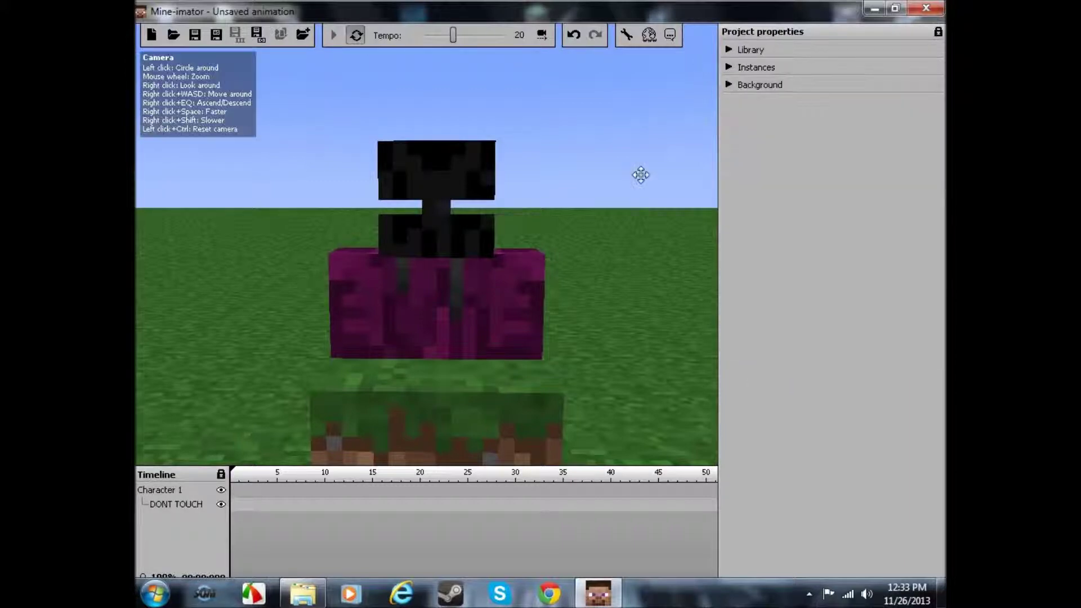
{"action": "left_click", "coordinate": [730, 67]}
{"action": "left_click", "coordinate": [932, 325]}
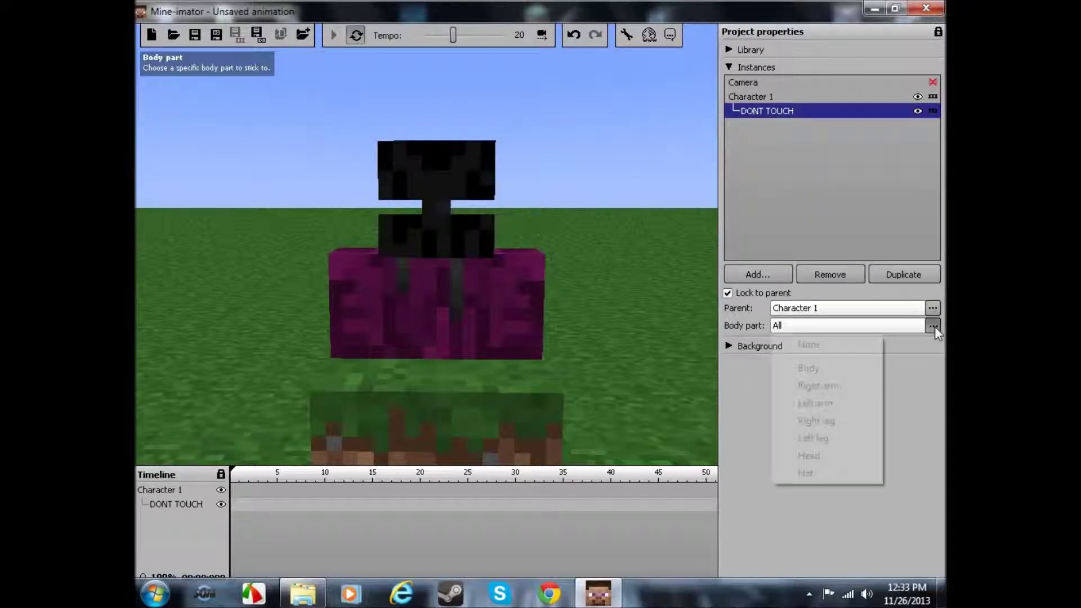
{"action": "left_click", "coordinate": [817, 456]}
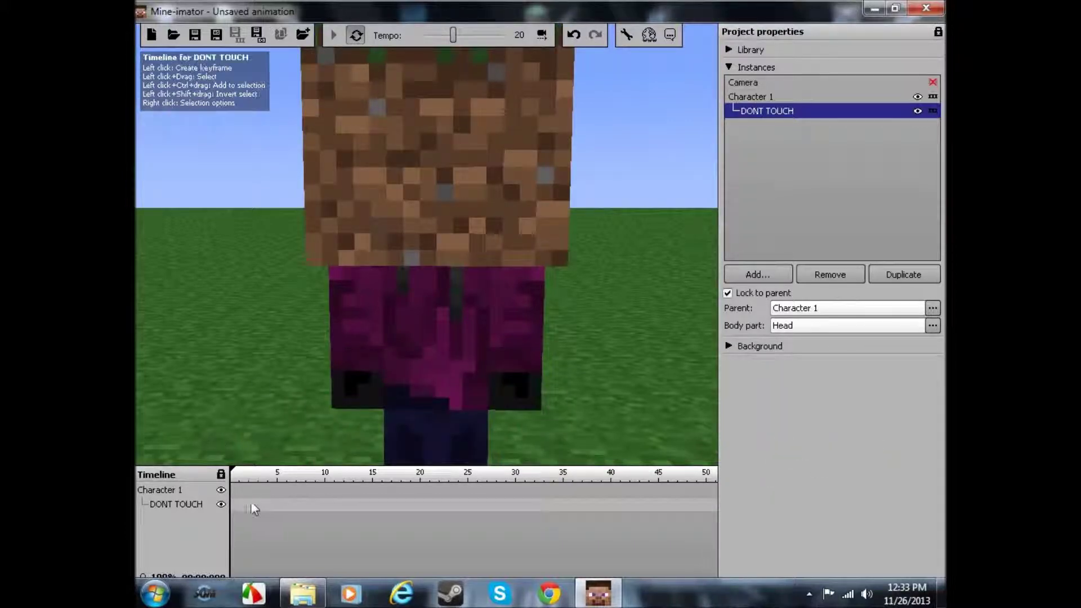
- Create a keyframe for DONT TOUCH at the start of the timeline and give it a white overlay at full alpha
{"action": "left_click", "coordinate": [232, 505]}
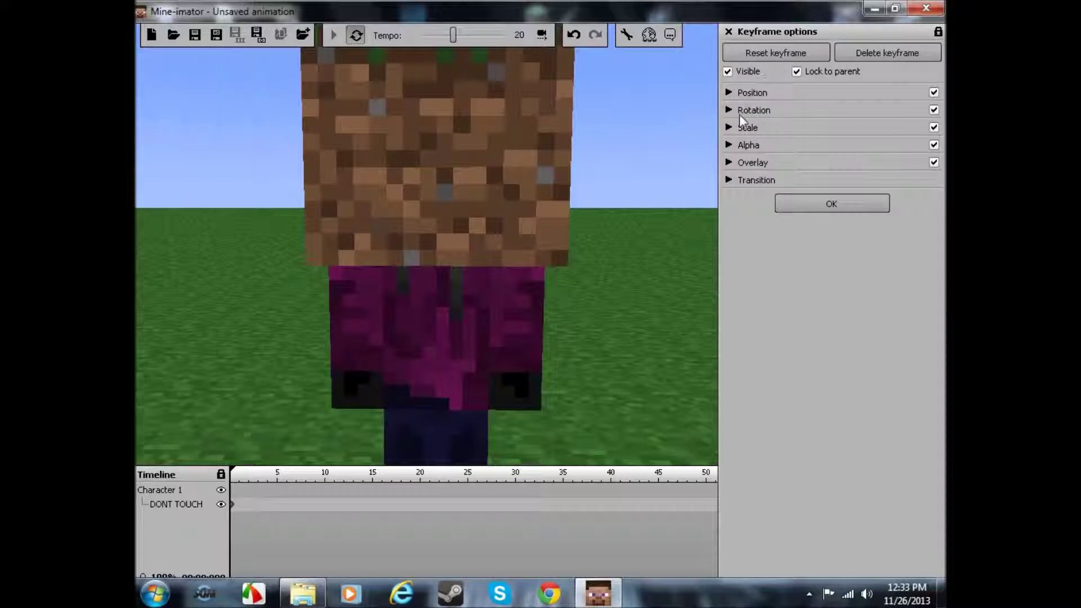
{"action": "left_click", "coordinate": [728, 165]}
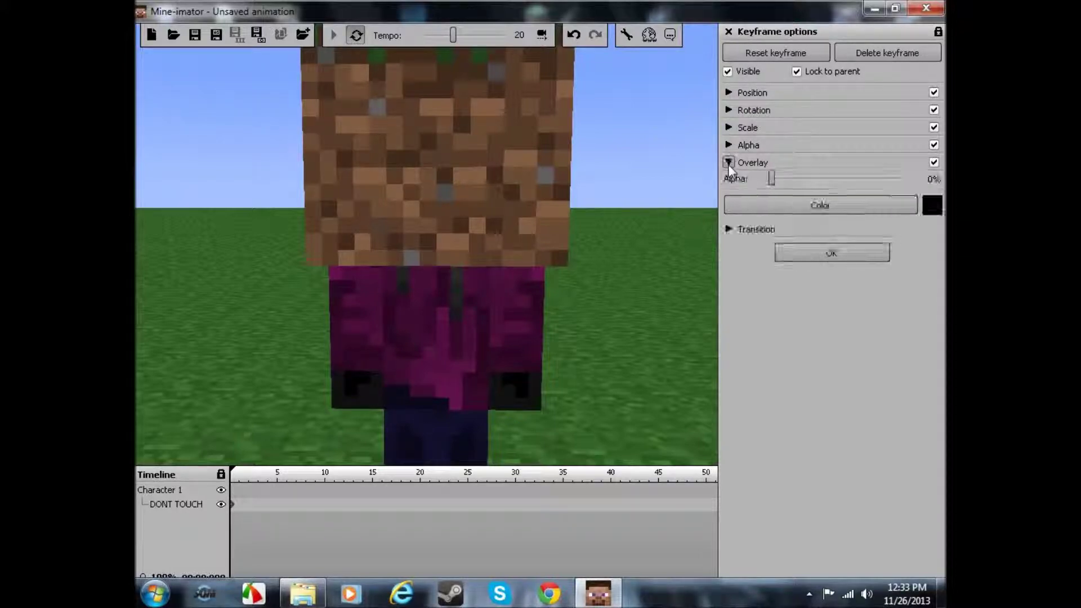
{"action": "left_click", "coordinate": [913, 207]}
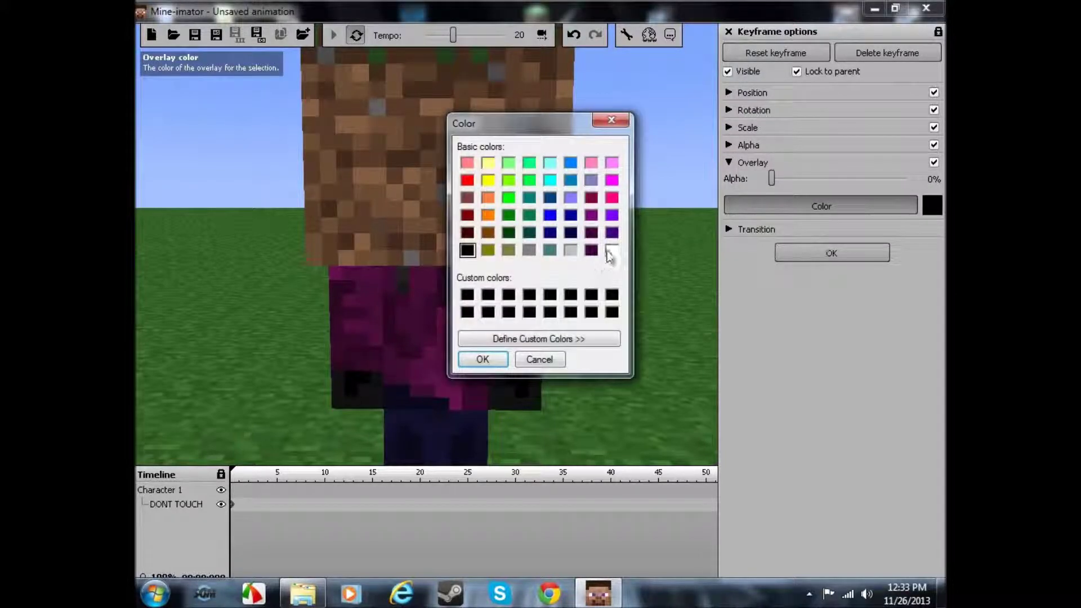
{"action": "left_click", "coordinate": [612, 250]}
{"action": "left_click", "coordinate": [483, 360]}
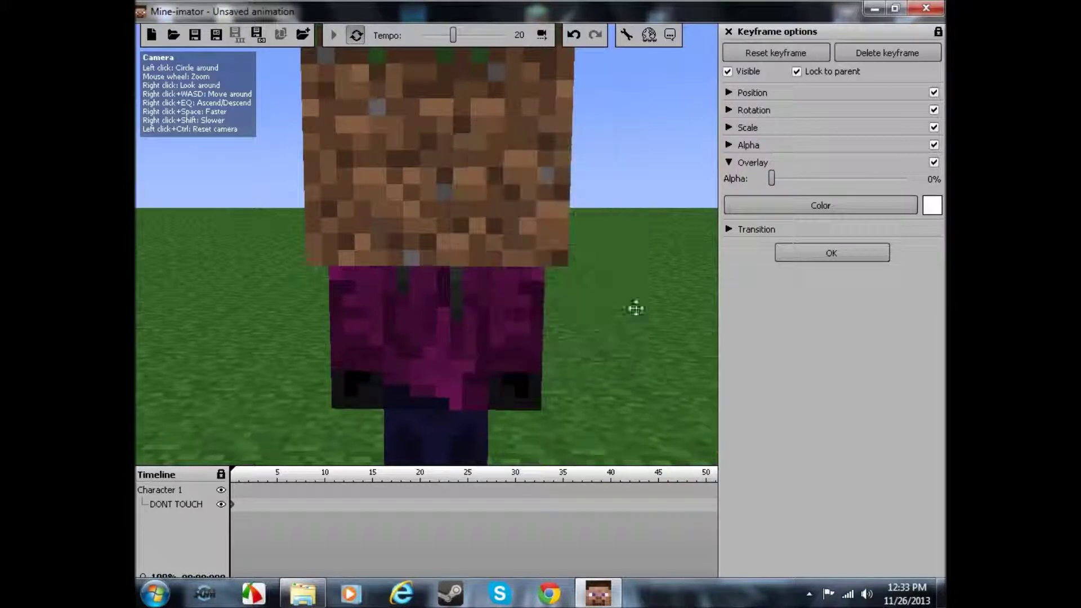
{"action": "left_click_drag", "start_coordinate": [773, 179], "coordinate": [928, 177]}
{"action": "left_click", "coordinate": [730, 163]}
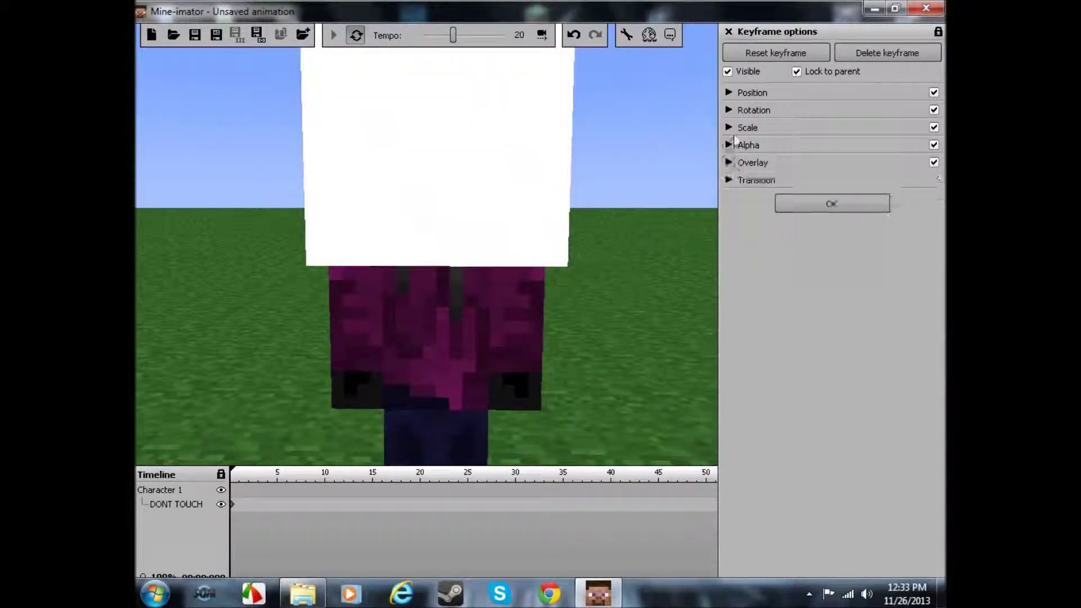
- Scale the DONT TOUCH block to x0.49 so it fits inside the head, and leave the keyframe options
{"action": "left_click", "coordinate": [730, 128]}
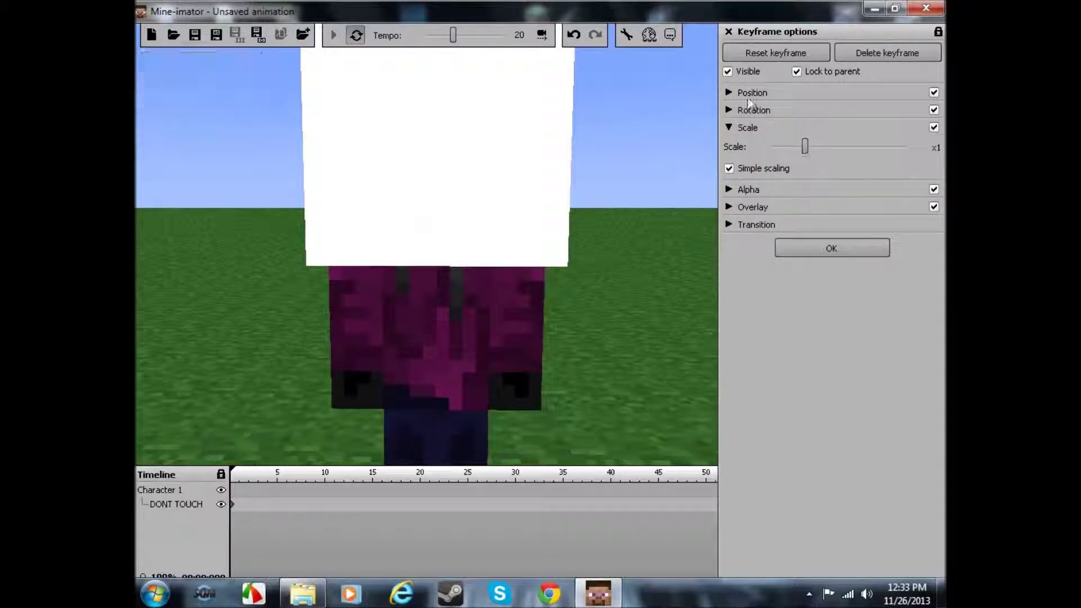
{"action": "left_click", "coordinate": [730, 92]}
{"action": "left_click_drag", "start_coordinate": [807, 377], "coordinate": [789, 375]}
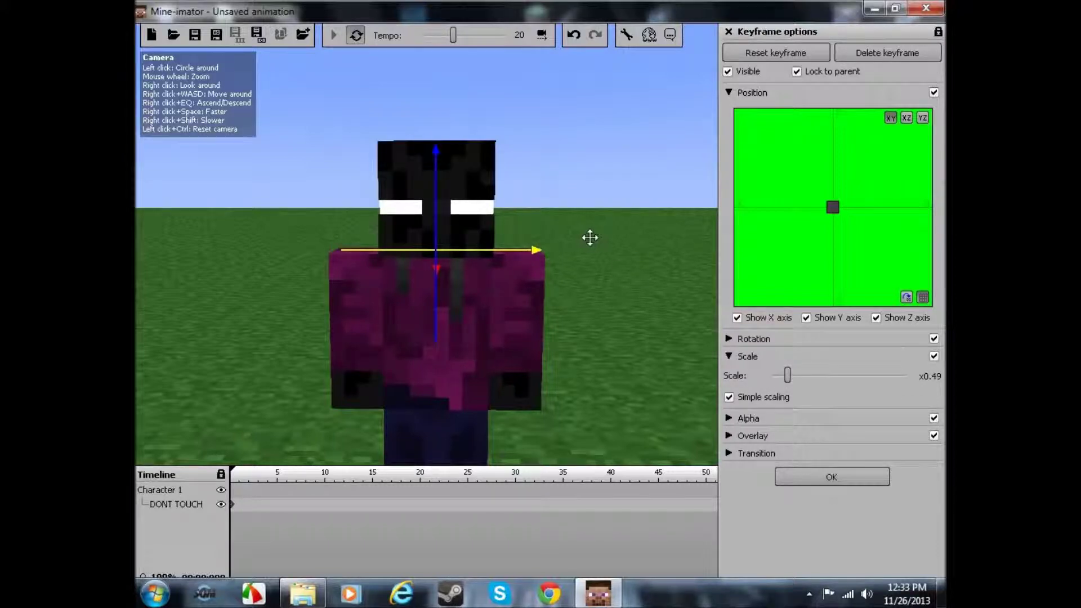
{"action": "left_click_drag", "start_coordinate": [588, 239], "coordinate": [612, 240]}
{"action": "right_click_drag", "start_coordinate": [612, 241], "coordinate": [589, 238]}
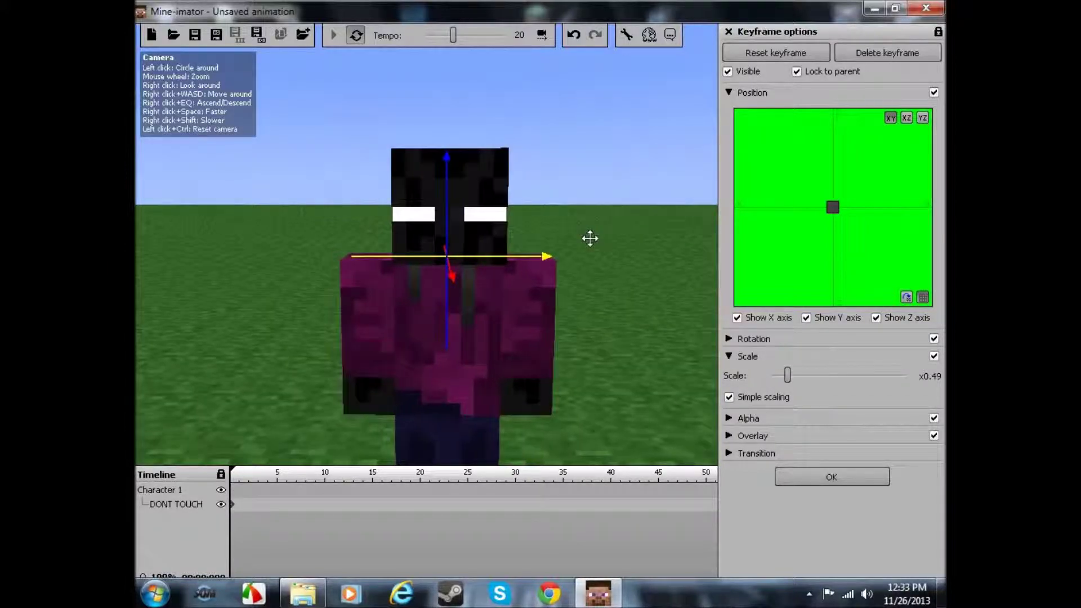
{"action": "left_click", "coordinate": [730, 91]}
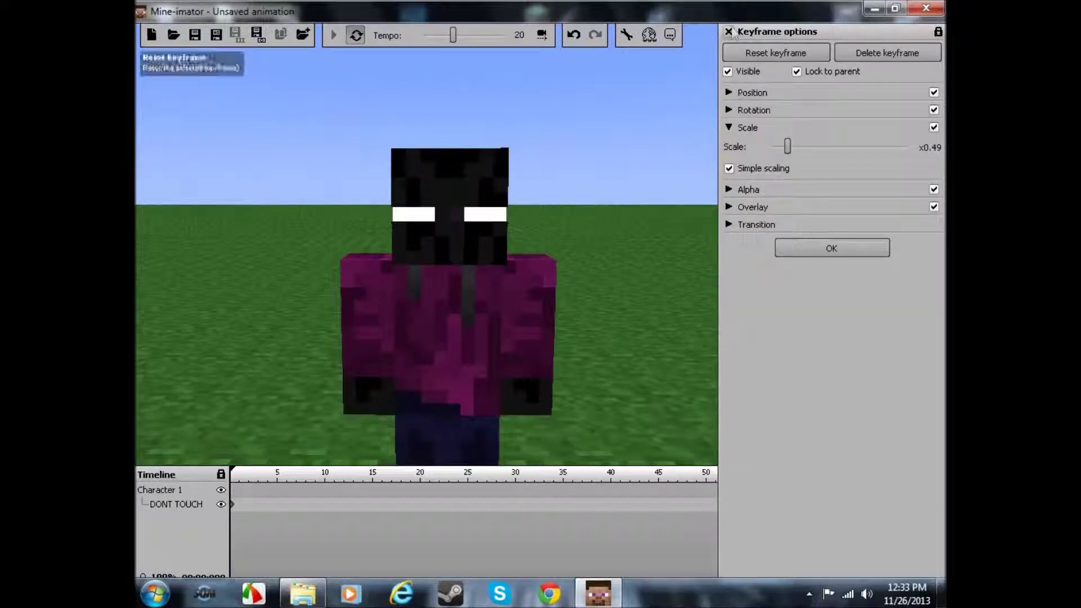
{"action": "left_click", "coordinate": [730, 127]}
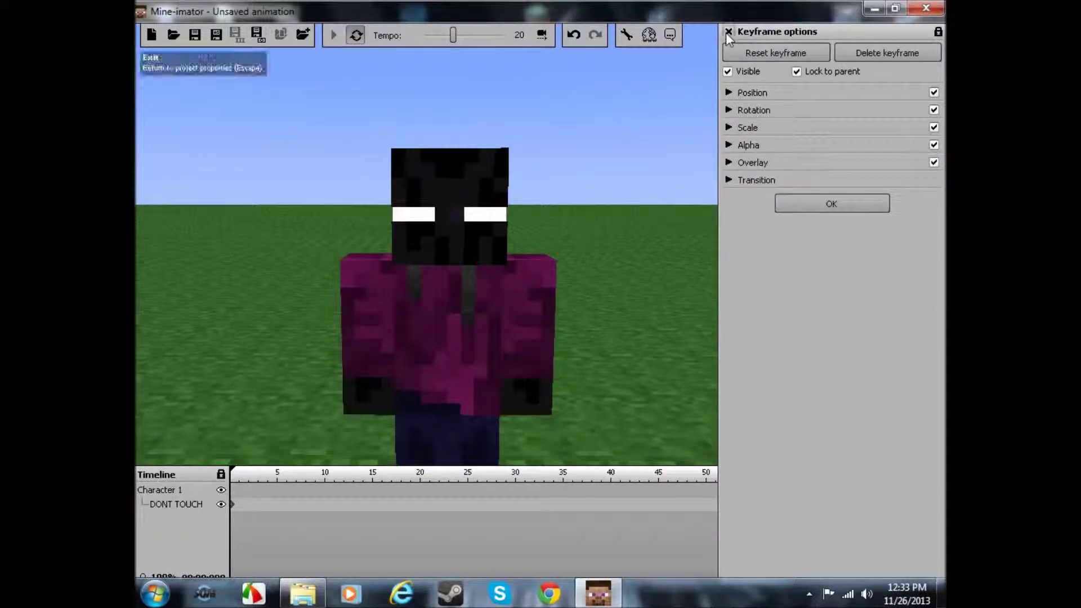
{"action": "left_click", "coordinate": [728, 31]}
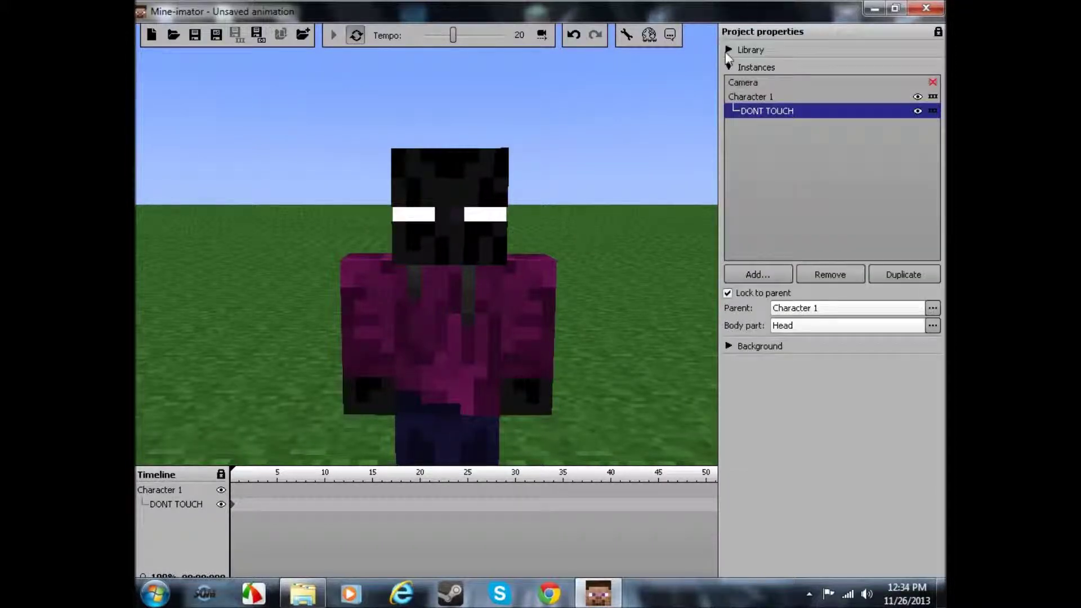
- Add a second block to the library and rename it Left Pupil
{"action": "left_click", "coordinate": [741, 274]}
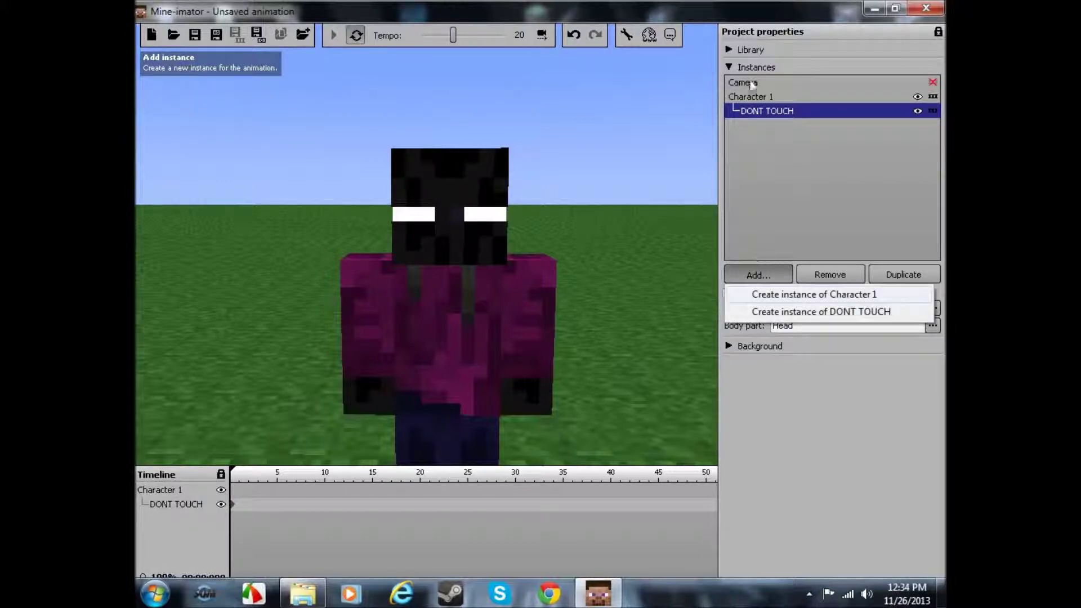
{"action": "left_click", "coordinate": [730, 67]}
{"action": "left_click", "coordinate": [729, 68]}
{"action": "left_click", "coordinate": [729, 50]}
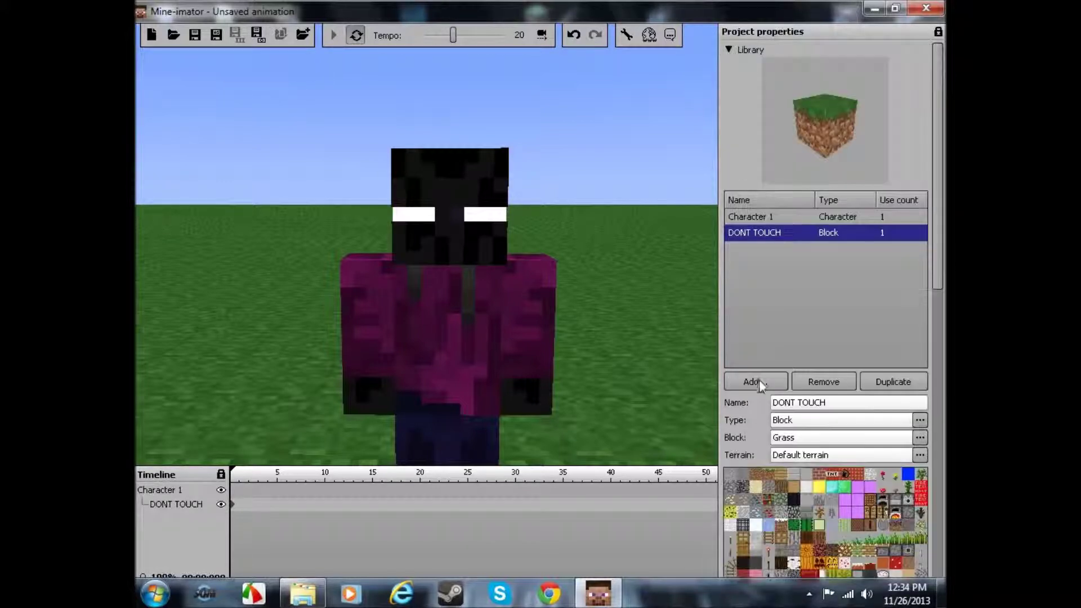
{"action": "left_click", "coordinate": [759, 381]}
{"action": "left_click", "coordinate": [767, 435]}
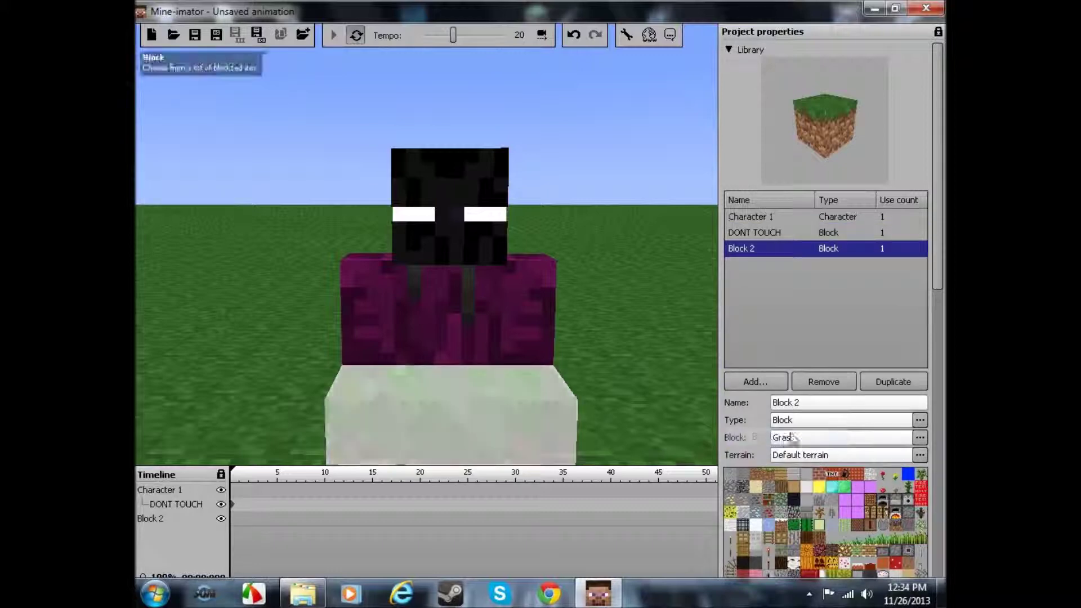
{"action": "left_click", "coordinate": [906, 403]}
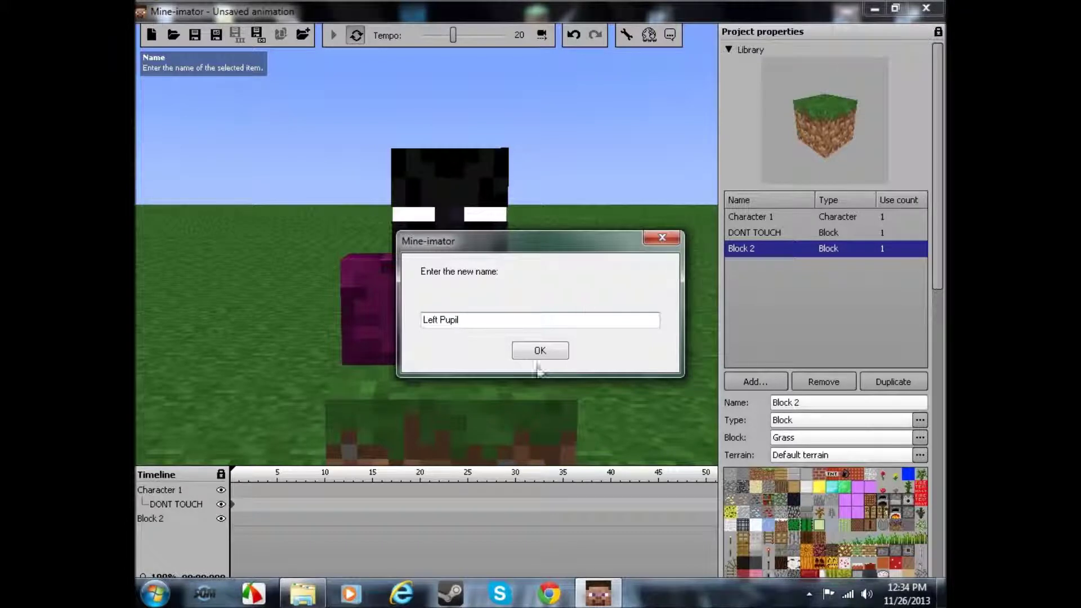
{"action": "left_click", "coordinate": [540, 351]}
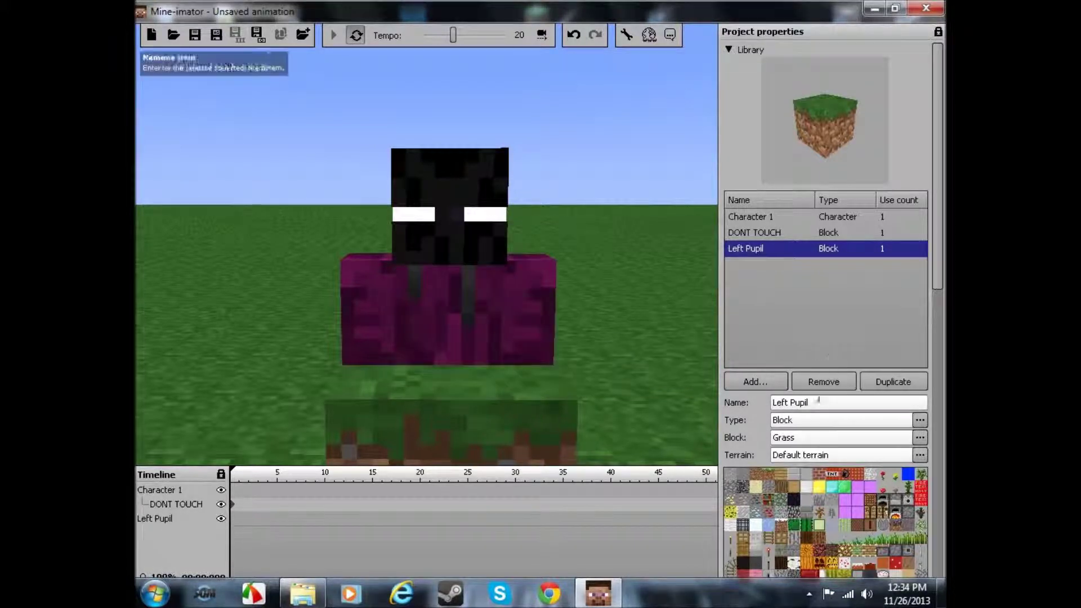
- Set Character 1 as the parent of the Left Pupil instance and return to the library
{"action": "left_click", "coordinate": [730, 49]}
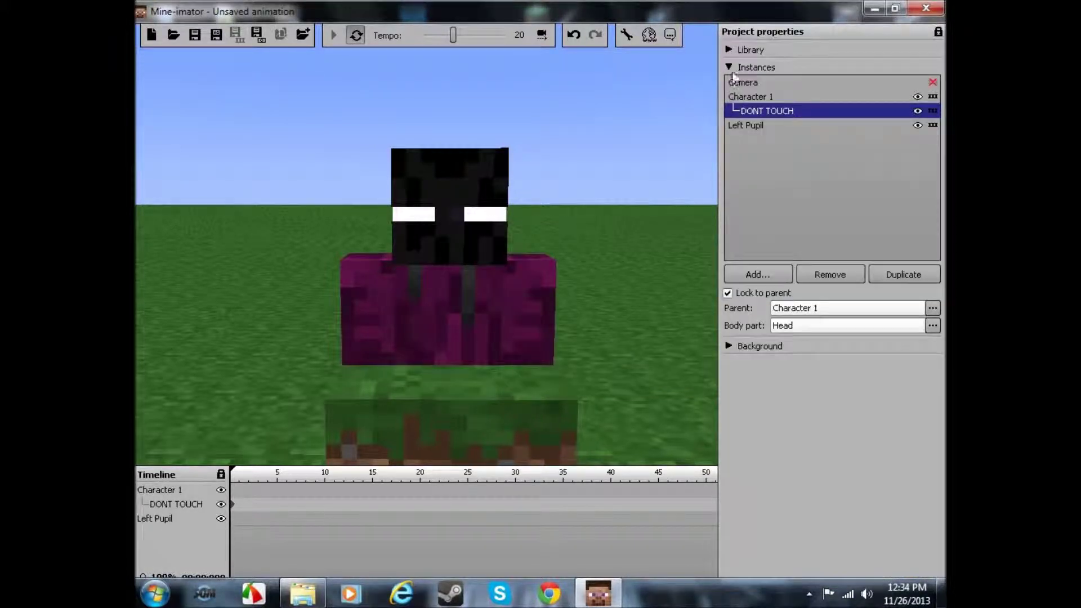
{"action": "left_click", "coordinate": [749, 125]}
{"action": "left_click", "coordinate": [794, 308]}
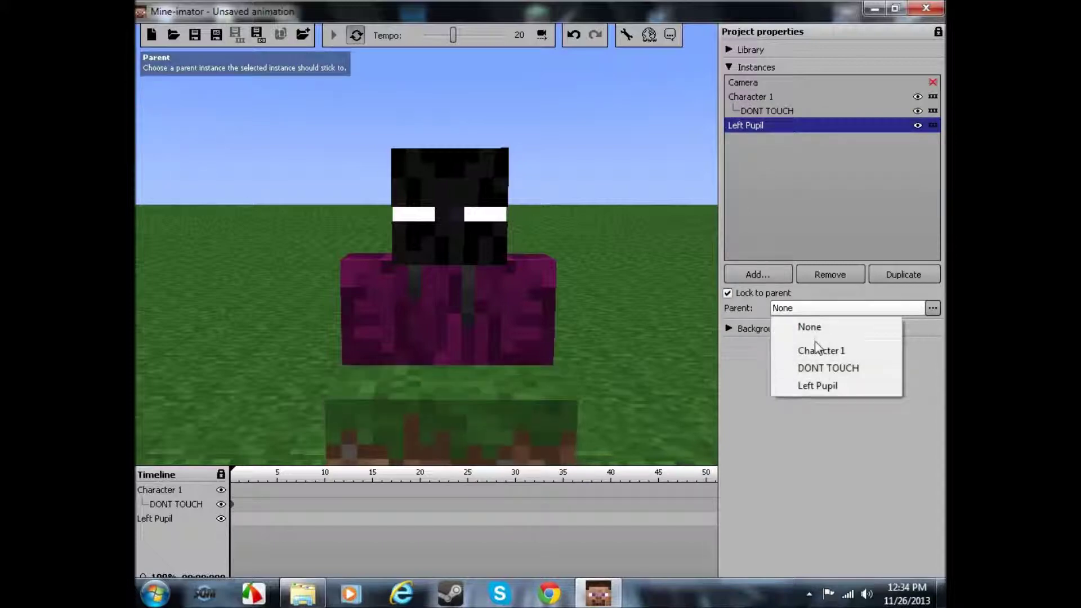
{"action": "left_click", "coordinate": [813, 350]}
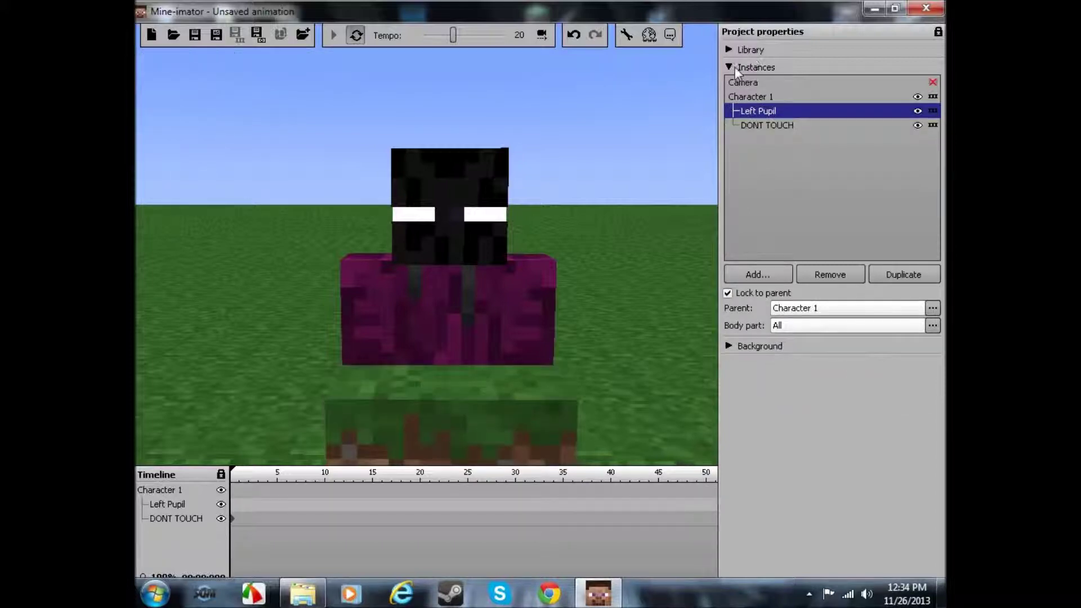
{"action": "left_click", "coordinate": [730, 67]}
{"action": "left_click", "coordinate": [729, 49]}
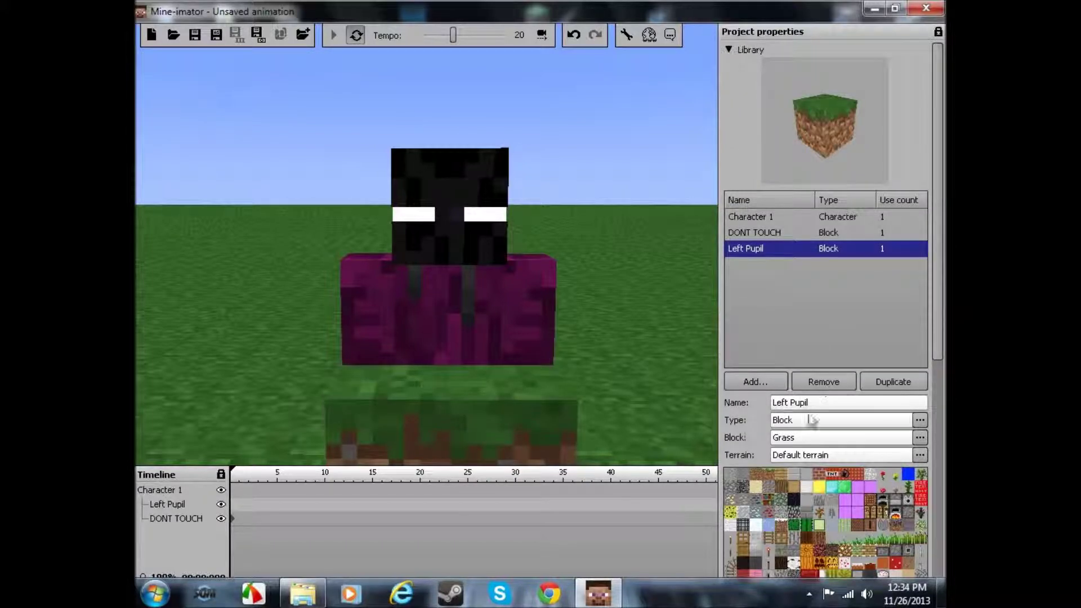
- Create a keyframe for Left Pupil at the start of the timeline and give it a purple overlay at 100% alpha
{"action": "left_click", "coordinate": [232, 504]}
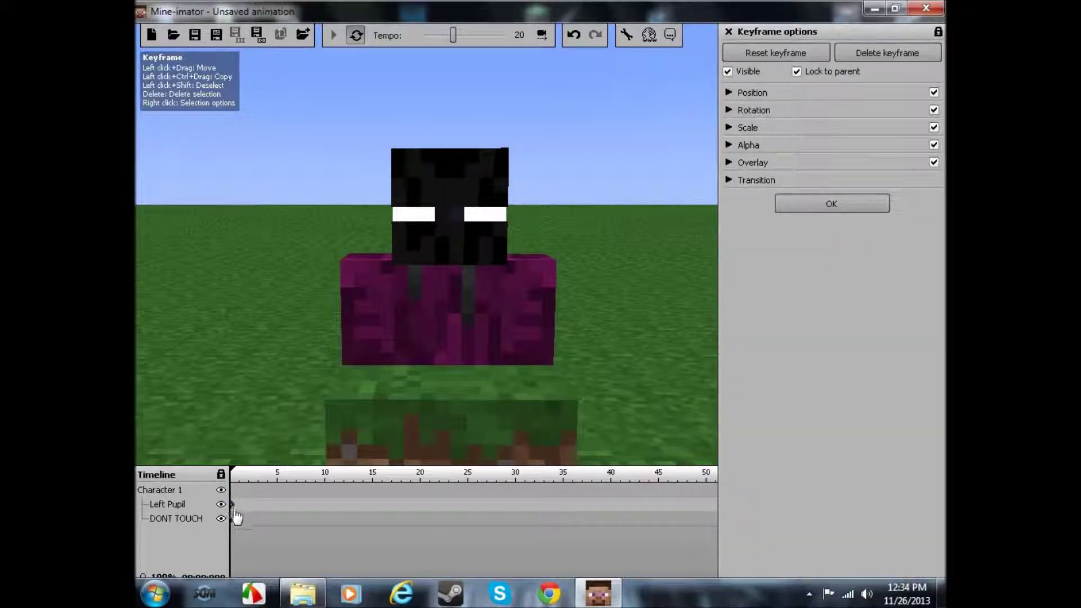
{"action": "left_click", "coordinate": [731, 163]}
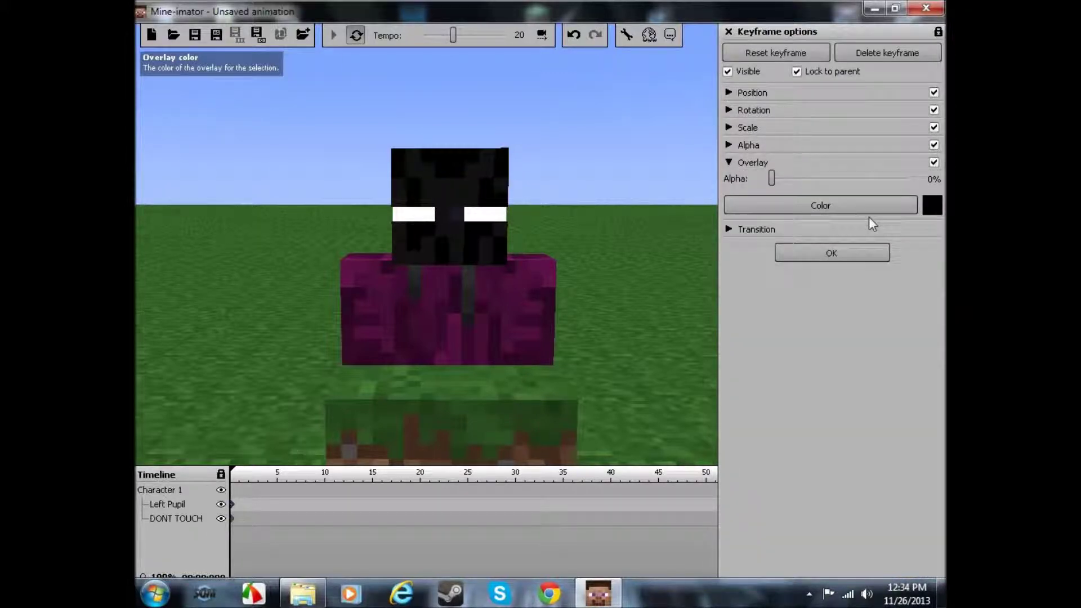
{"action": "left_click", "coordinate": [866, 205]}
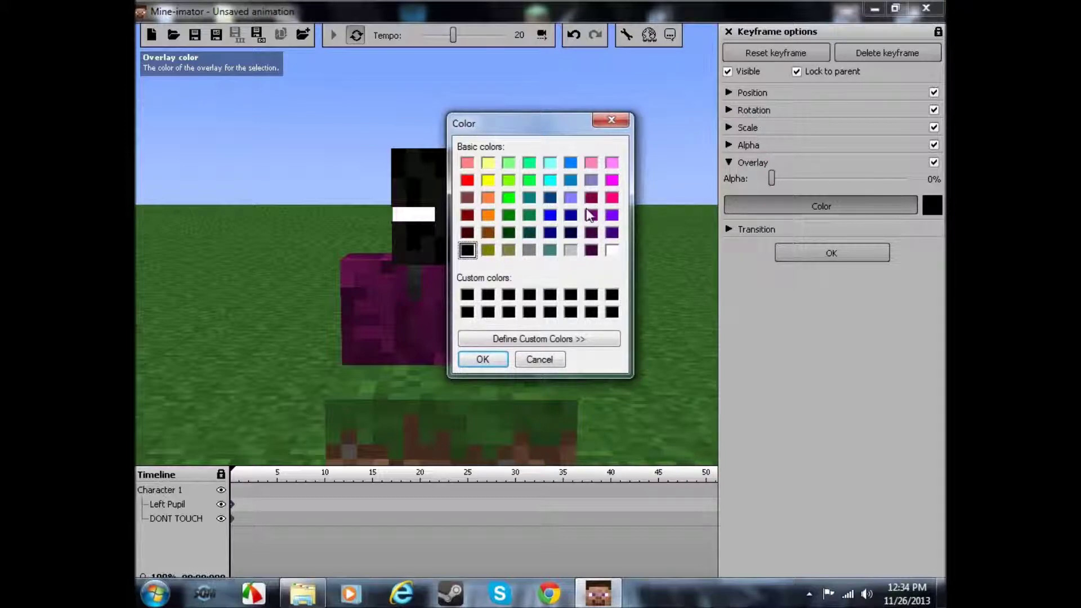
{"action": "left_click", "coordinate": [483, 360]}
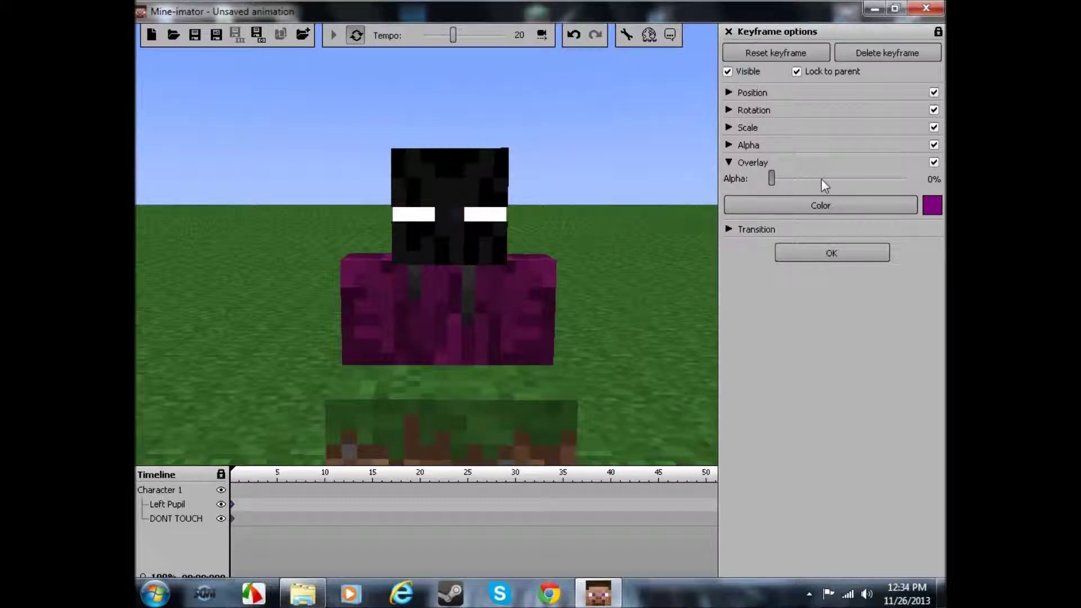
{"action": "left_click_drag", "start_coordinate": [823, 181], "coordinate": [908, 179]}
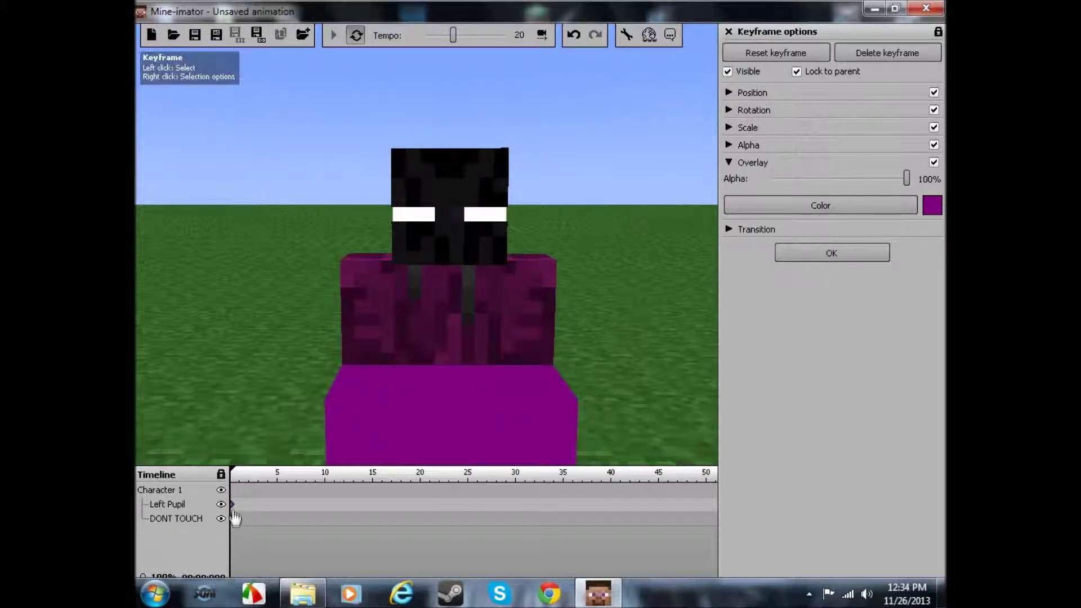
- Attach the Left Pupil instance to the Head body part of Character 1 and return to the library
{"action": "left_click", "coordinate": [729, 163]}
{"action": "left_click", "coordinate": [730, 128]}
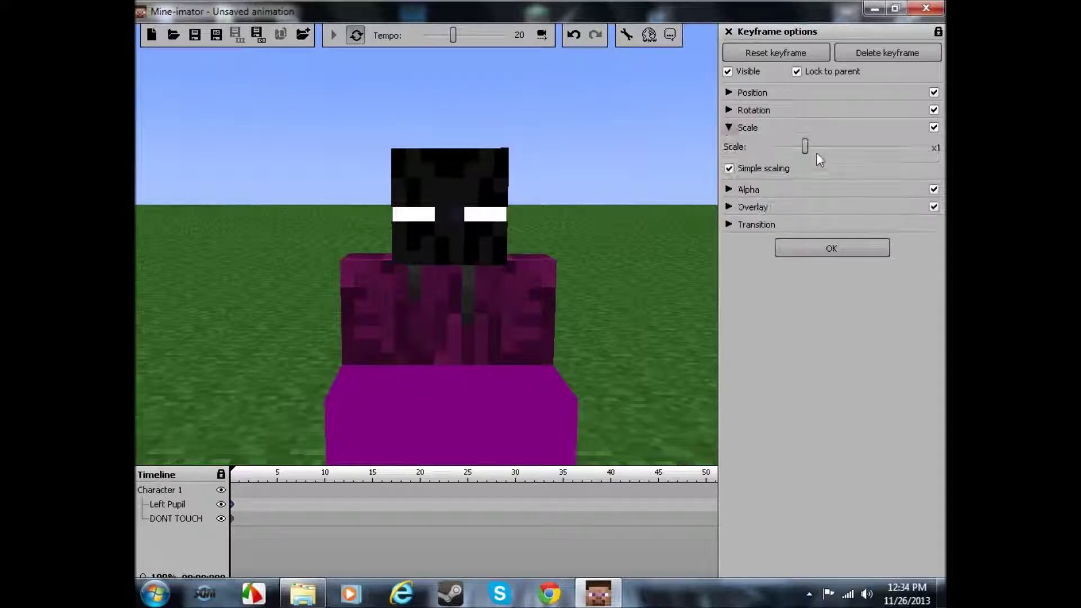
{"action": "left_click", "coordinate": [725, 93]}
{"action": "left_click", "coordinate": [729, 32]}
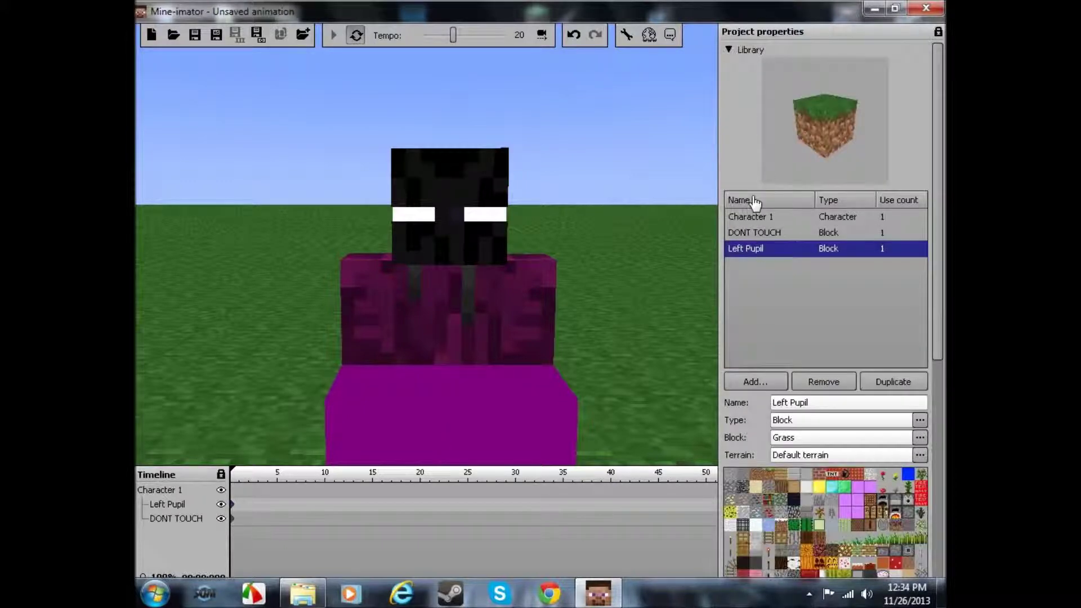
{"action": "left_click", "coordinate": [731, 50]}
{"action": "left_click", "coordinate": [730, 67]}
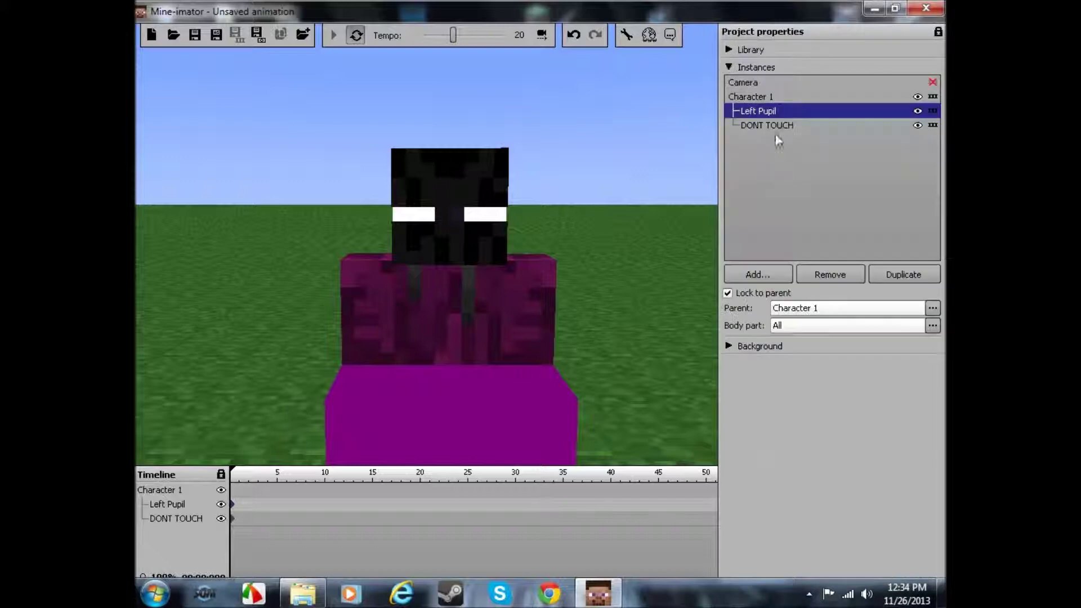
{"action": "left_click", "coordinate": [832, 325]}
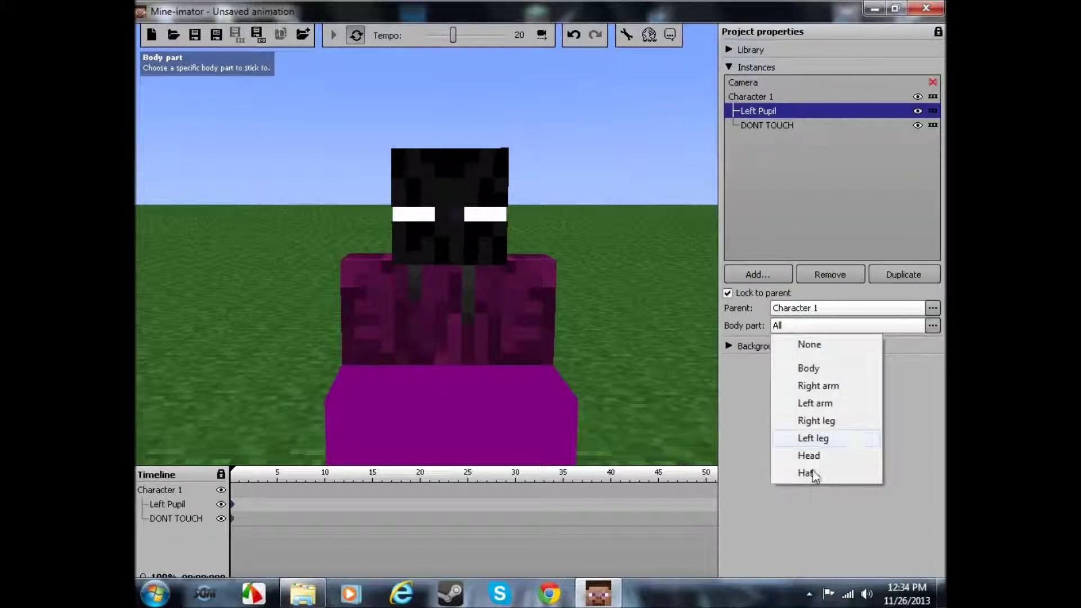
{"action": "left_click", "coordinate": [816, 472]}
{"action": "left_click", "coordinate": [824, 326]}
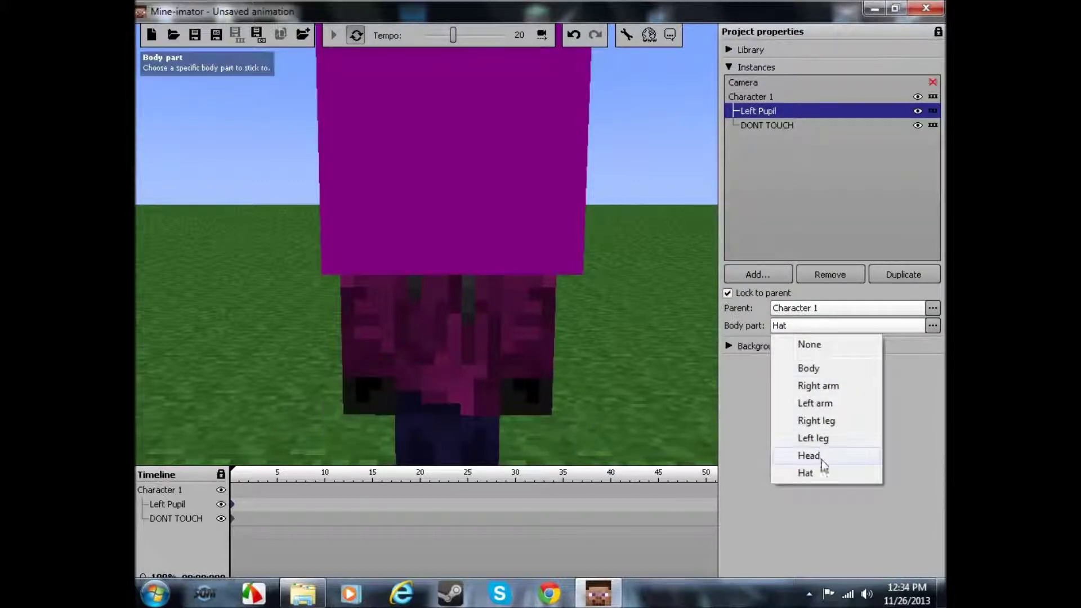
{"action": "left_click", "coordinate": [822, 457]}
{"action": "left_click", "coordinate": [729, 66]}
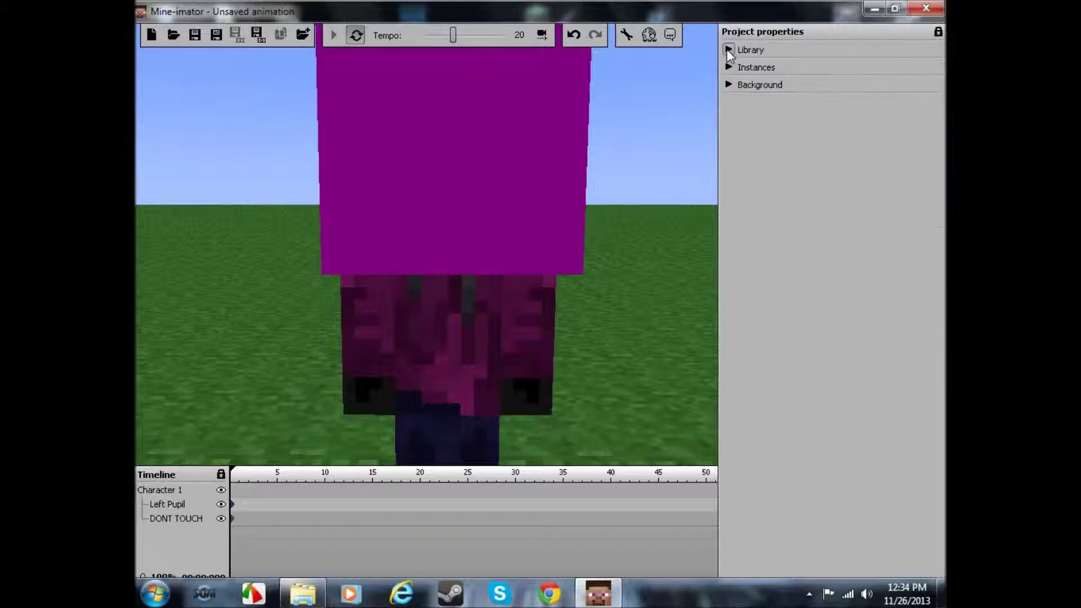
{"action": "left_click", "coordinate": [730, 50]}
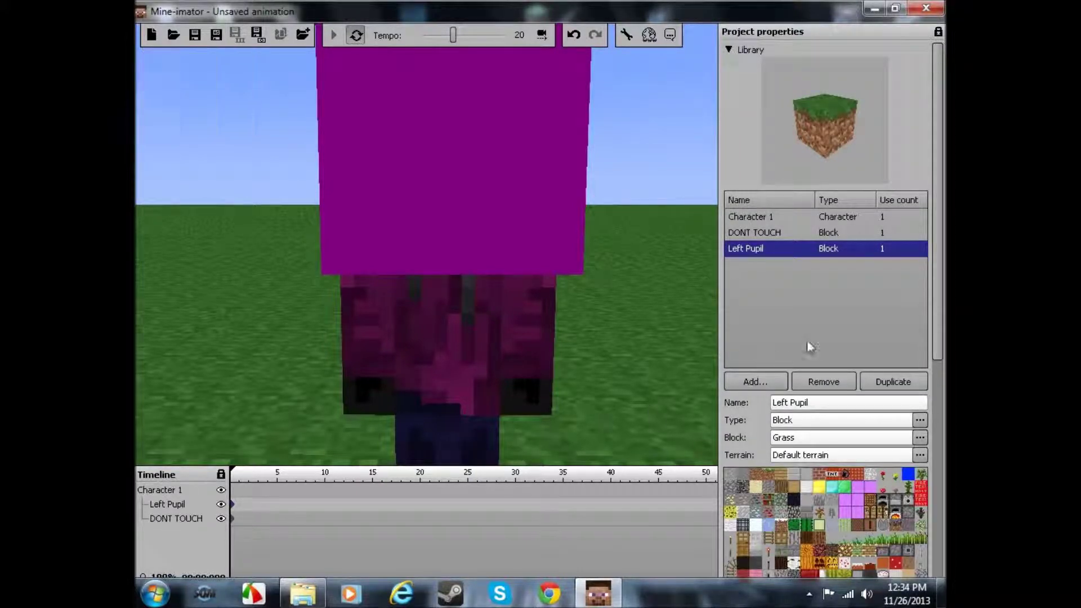
- Move the Left Pupil block out beside the head in its start keyframe and shrink it to scale x0.05
{"action": "left_click", "coordinate": [233, 504]}
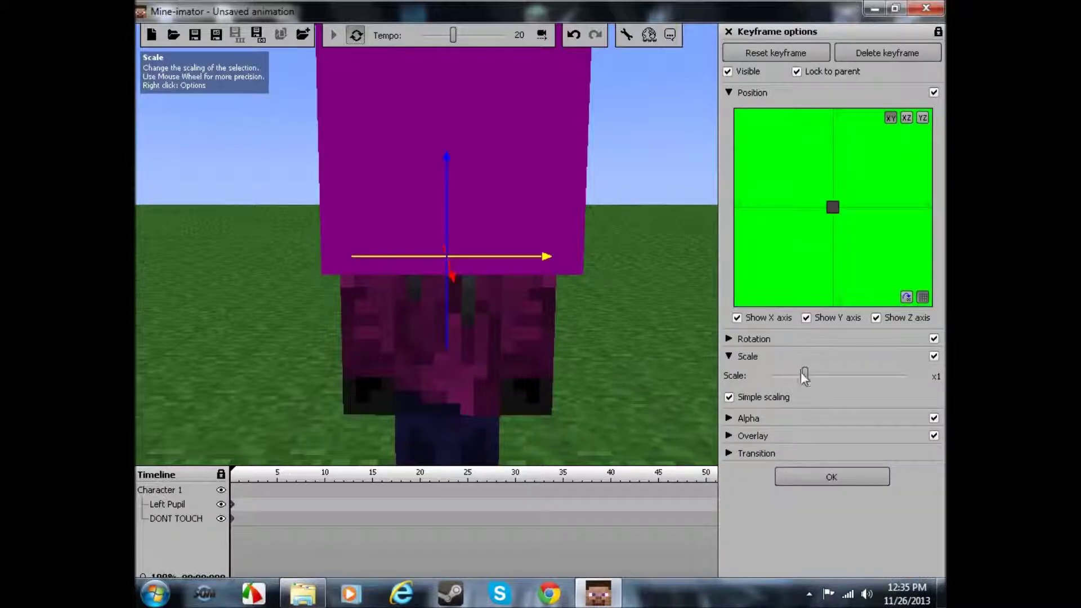
{"action": "left_click_drag", "start_coordinate": [804, 375], "coordinate": [783, 376]}
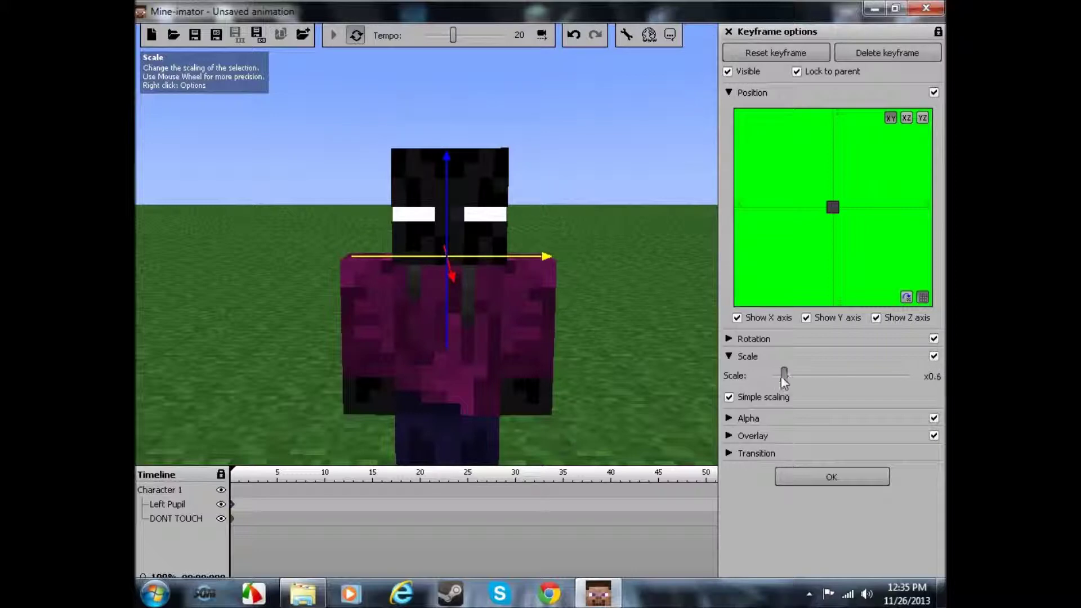
{"action": "left_click_drag", "start_coordinate": [386, 258], "coordinate": [200, 349]}
{"action": "scroll", "coordinate": [785, 374], "scroll_direction": "down", "scroll_amount": 4}
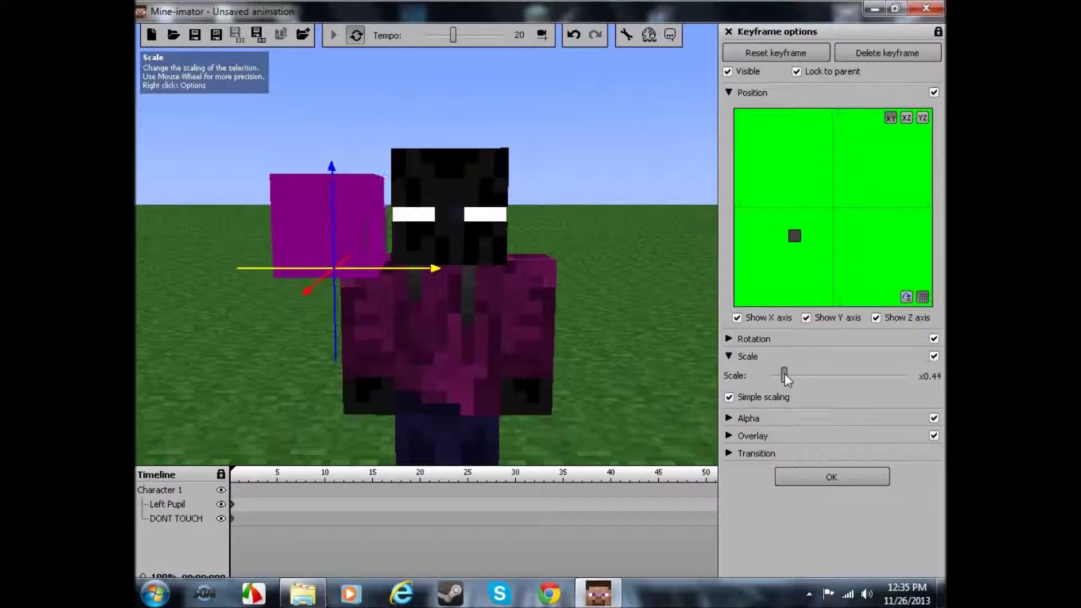
{"action": "left_click_drag", "start_coordinate": [785, 373], "coordinate": [778, 374]}
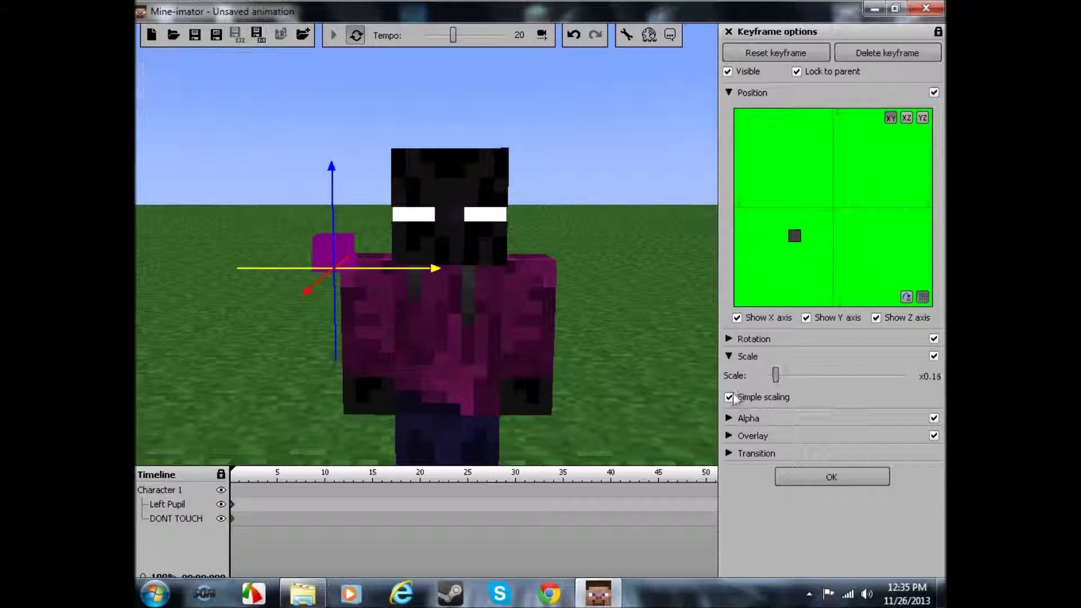
{"action": "scroll", "coordinate": [774, 372], "scroll_direction": "down", "scroll_amount": 4}
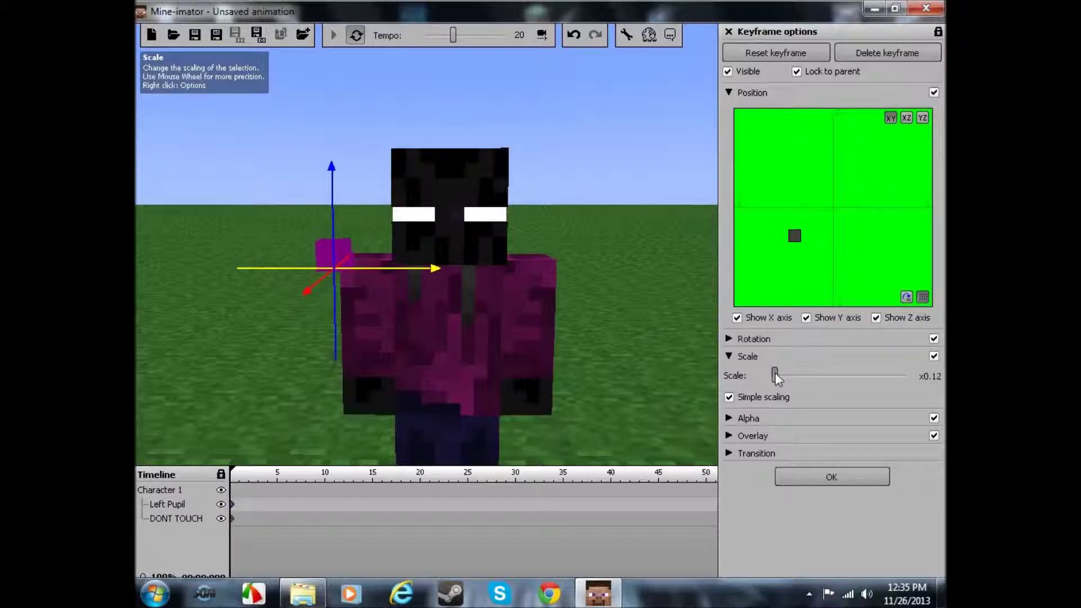
{"action": "scroll", "coordinate": [775, 374], "scroll_direction": "down", "scroll_amount": 1}
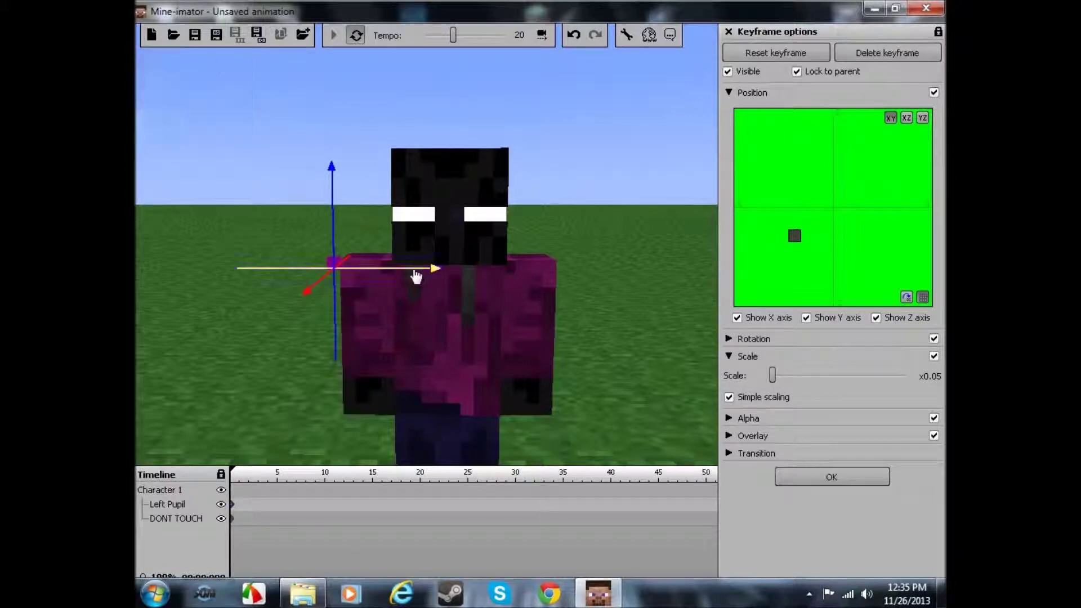
- Move the small purple pupil onto the front surface of the white eye on its side of the face, centring it there
{"action": "left_click_drag", "start_coordinate": [423, 268], "coordinate": [490, 268]}
{"action": "left_click_drag", "start_coordinate": [397, 248], "coordinate": [423, 217]}
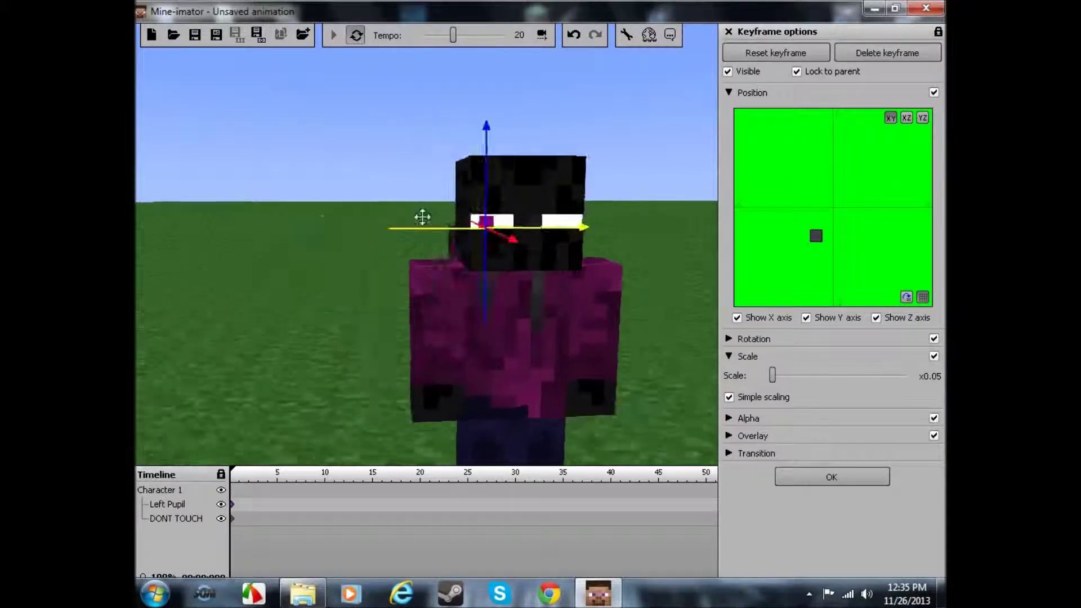
{"action": "left_click_drag", "start_coordinate": [513, 243], "coordinate": [479, 236]}
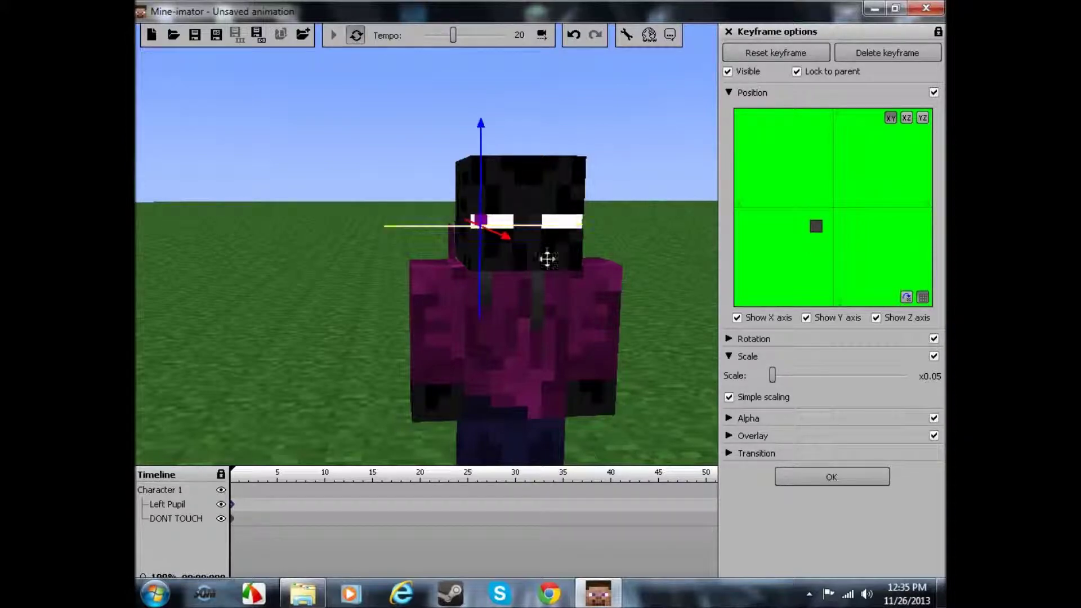
{"action": "left_click_drag", "start_coordinate": [545, 258], "coordinate": [537, 259]}
{"action": "key", "text": "a"}
{"action": "right_click_drag", "start_coordinate": [538, 258], "coordinate": [535, 258]}
{"action": "key", "text": "w"}
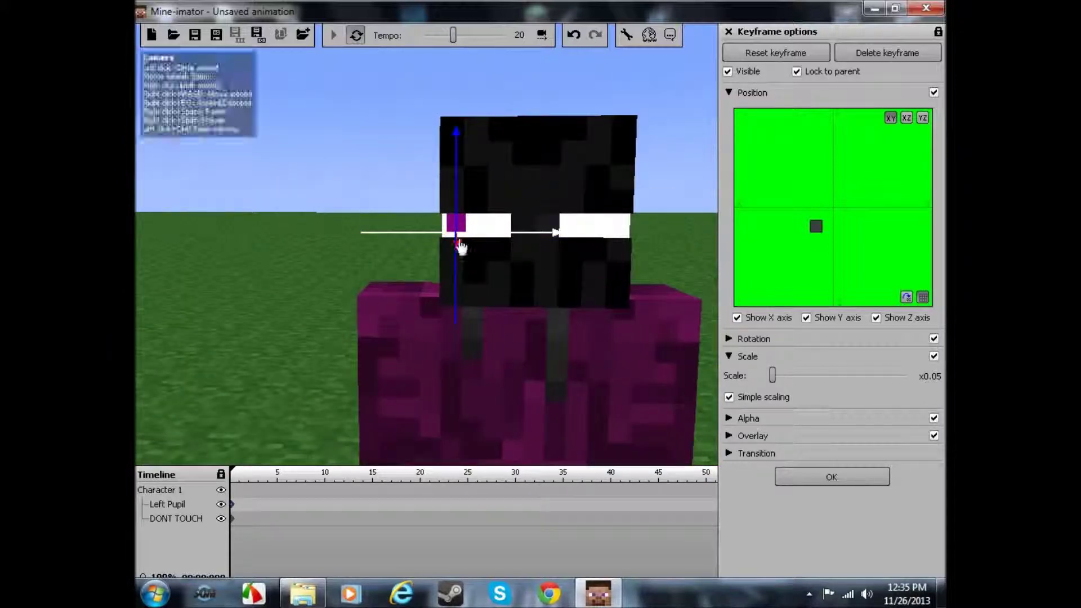
{"action": "left_click_drag", "start_coordinate": [455, 195], "coordinate": [455, 199]}
{"action": "left_click_drag", "start_coordinate": [495, 235], "coordinate": [508, 235]}
- Set the Left Pupil's scale to 0.06 and leave the keyframe options
{"action": "left_click", "coordinate": [937, 378]}
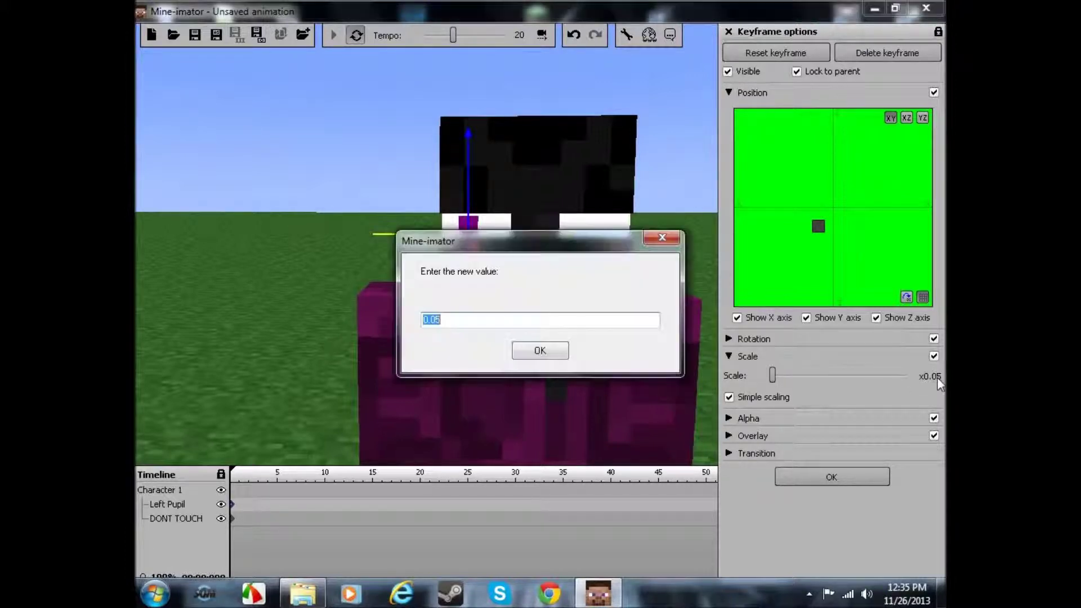
{"action": "type", "text": ".06"}
{"action": "key", "text": "Return"}
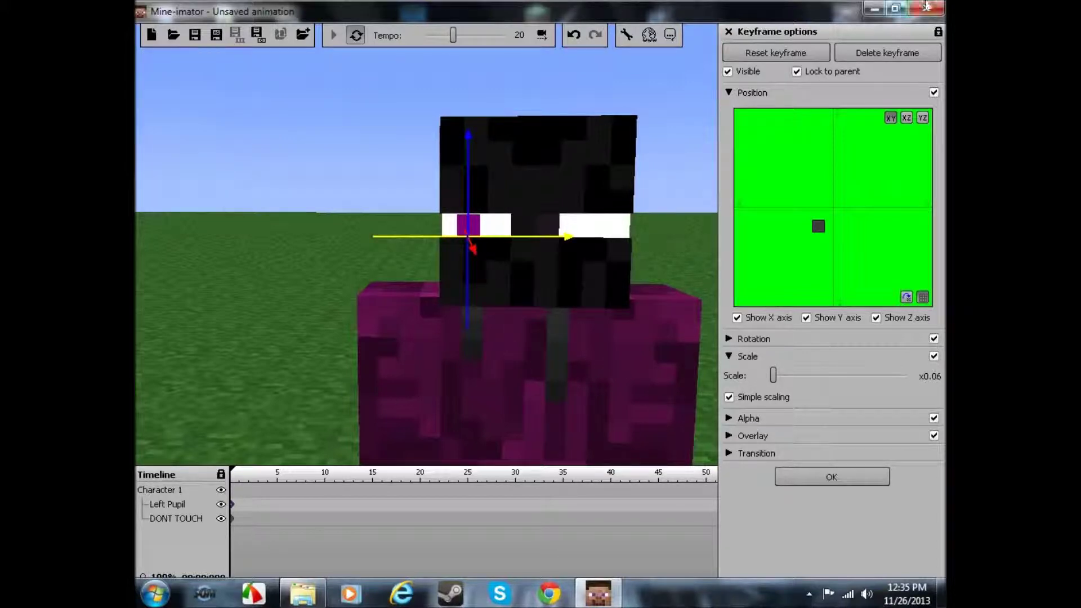
{"action": "left_click", "coordinate": [729, 32]}
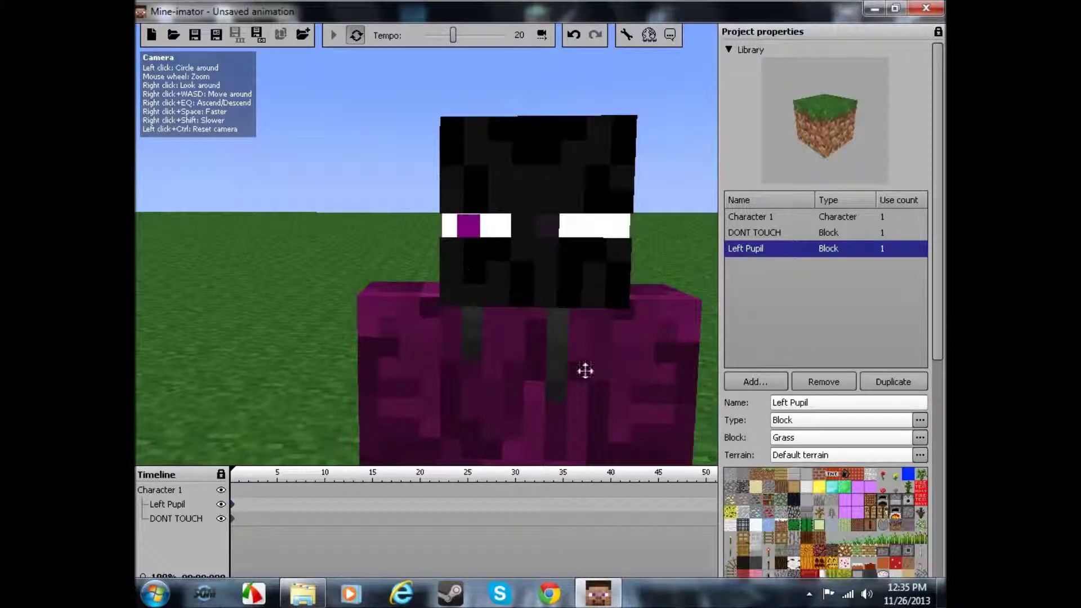
- Create a keyframe for Character 1 at the start of the timeline and show the rotation settings of its Head
{"action": "left_click", "coordinate": [235, 491]}
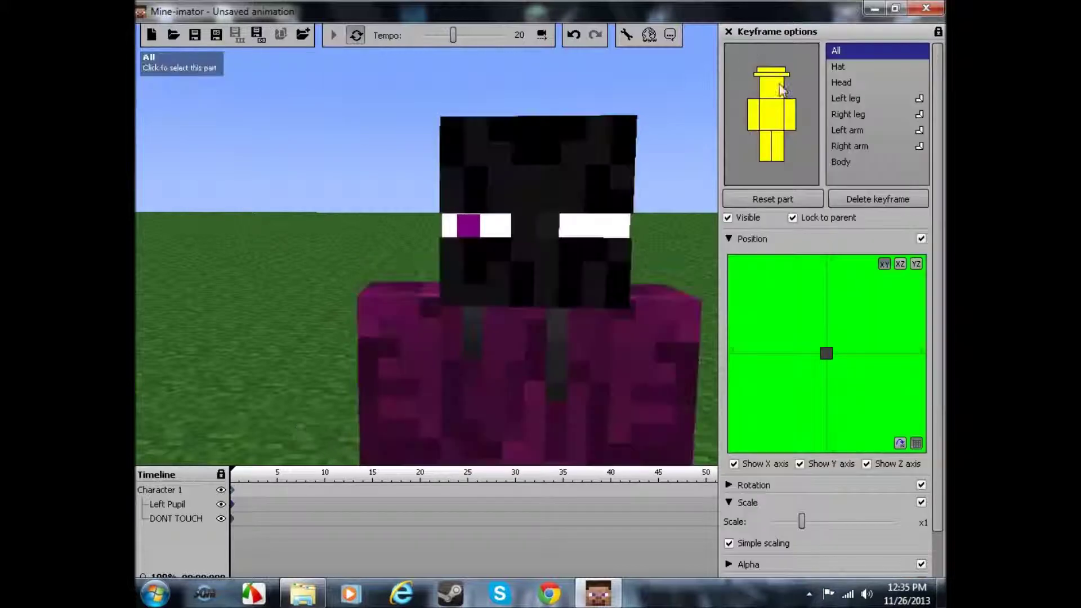
{"action": "left_click", "coordinate": [625, 192]}
{"action": "left_click", "coordinate": [729, 238]}
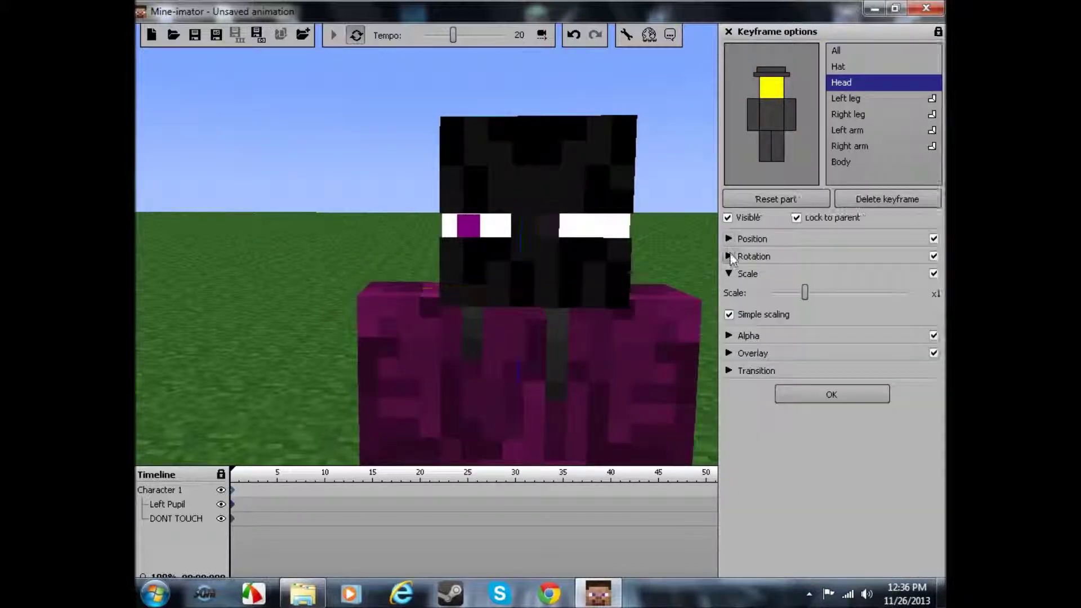
{"action": "left_click", "coordinate": [729, 257]}
- Try rotating the head to test that the eye follows, undo the rotation and leave the keyframe options
{"action": "left_click_drag", "start_coordinate": [555, 300], "coordinate": [597, 285]}
{"action": "left_click_drag", "start_coordinate": [646, 237], "coordinate": [690, 252]}
{"action": "left_click", "coordinate": [573, 35]}
{"action": "left_click_drag", "start_coordinate": [518, 169], "coordinate": [554, 162]}
{"action": "key", "text": "s"}
{"action": "mouse_move", "coordinate": [198, 89]}
{"action": "right_mouse_down"}
{"action": "mouse_move", "coordinate": [226, 86]}
{"action": "mouse_move", "coordinate": [198, 89]}
{"action": "right_mouse_up"}
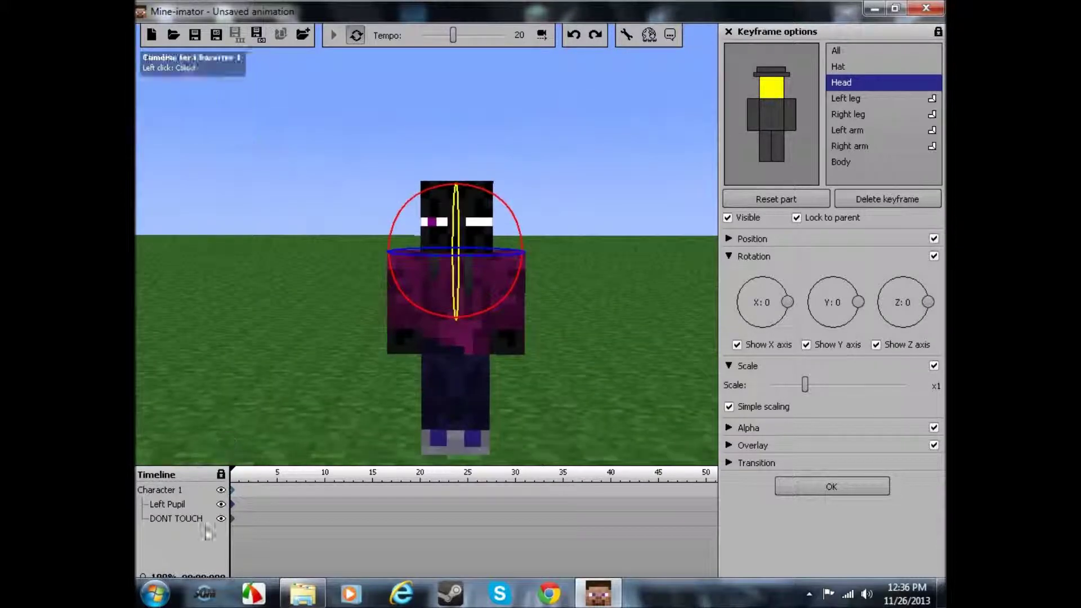
{"action": "left_click", "coordinate": [728, 31]}
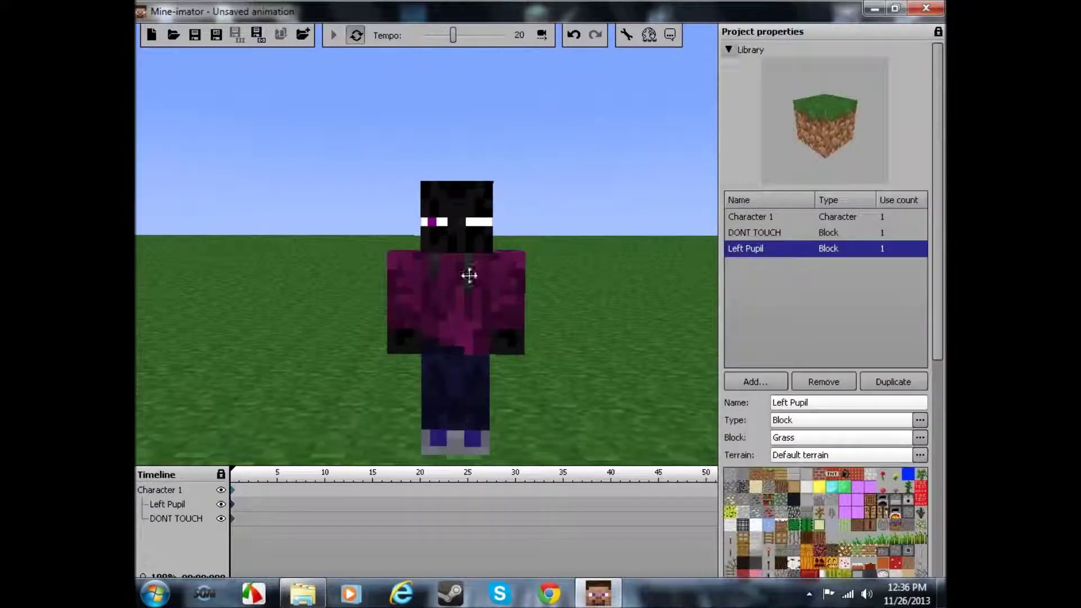
- Collapse the Scale and Rotation settings of the Left Pupil keyframe and return to the library
{"action": "left_click", "coordinate": [232, 505]}
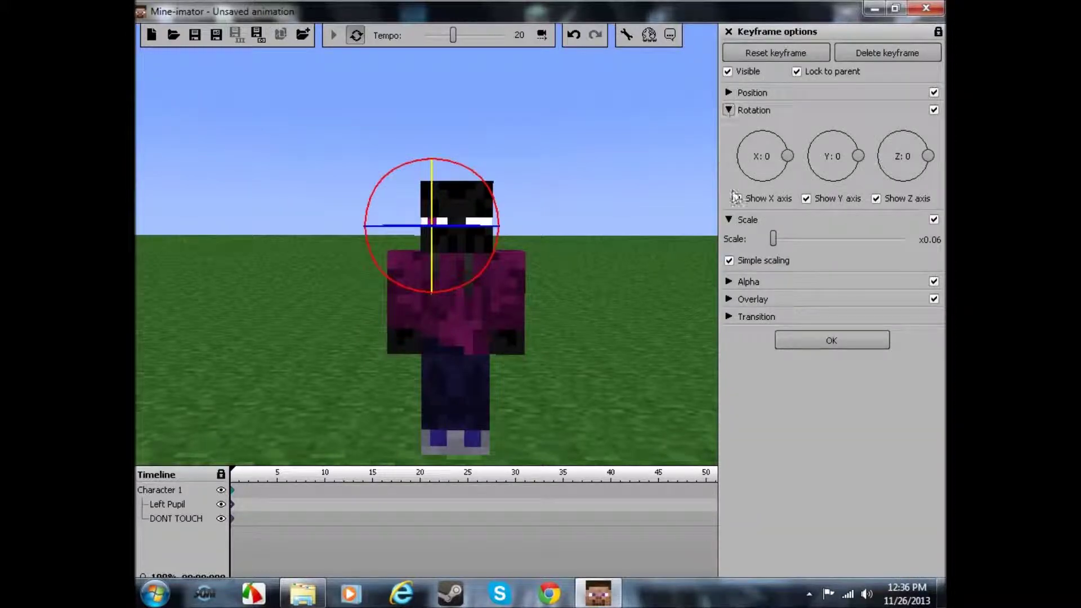
{"action": "left_click", "coordinate": [730, 221]}
{"action": "left_click", "coordinate": [728, 111]}
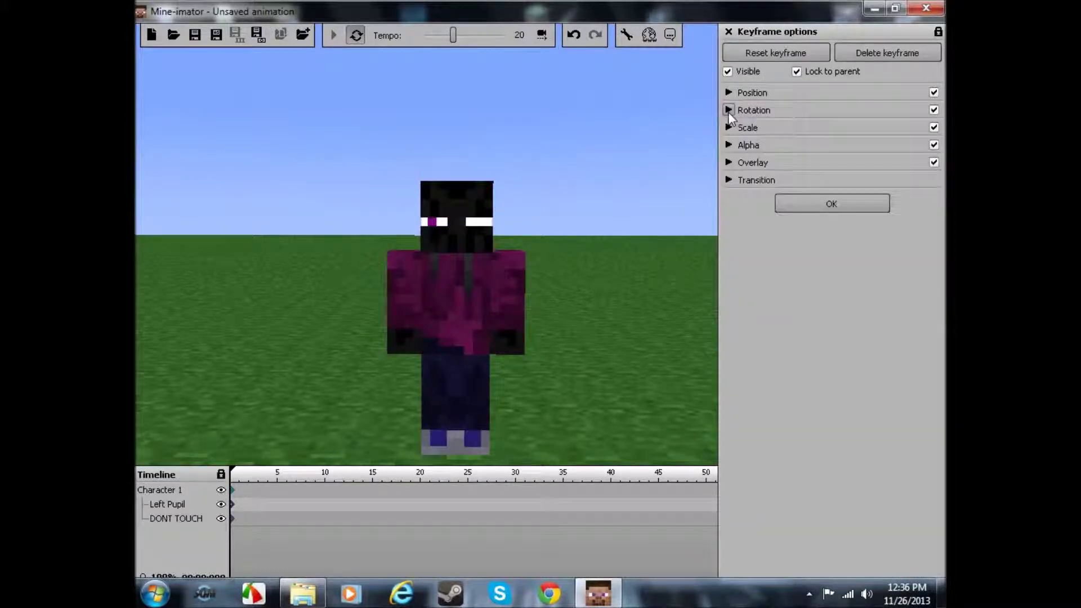
{"action": "left_click", "coordinate": [728, 31]}
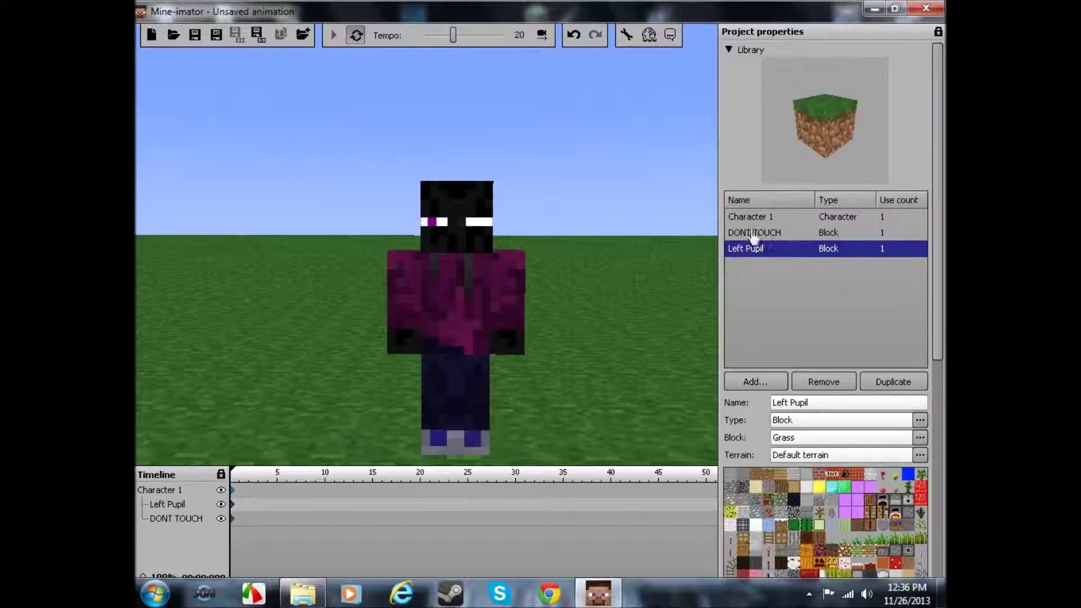
- Duplicate the Left Pupil block in the library and rename the copy Right Pupil
{"action": "left_click", "coordinate": [890, 387]}
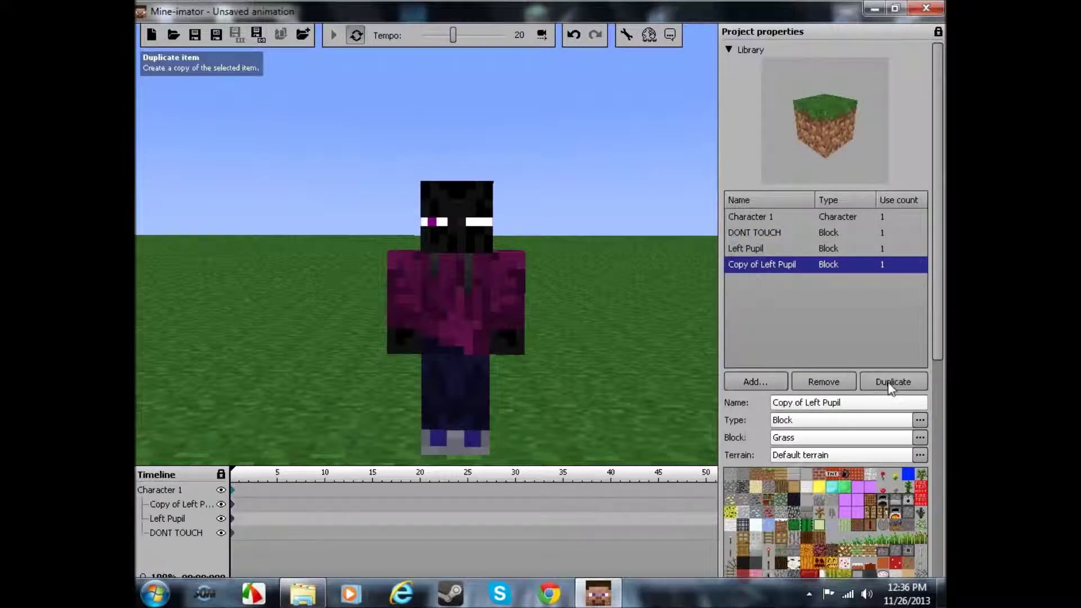
{"action": "left_click", "coordinate": [846, 404]}
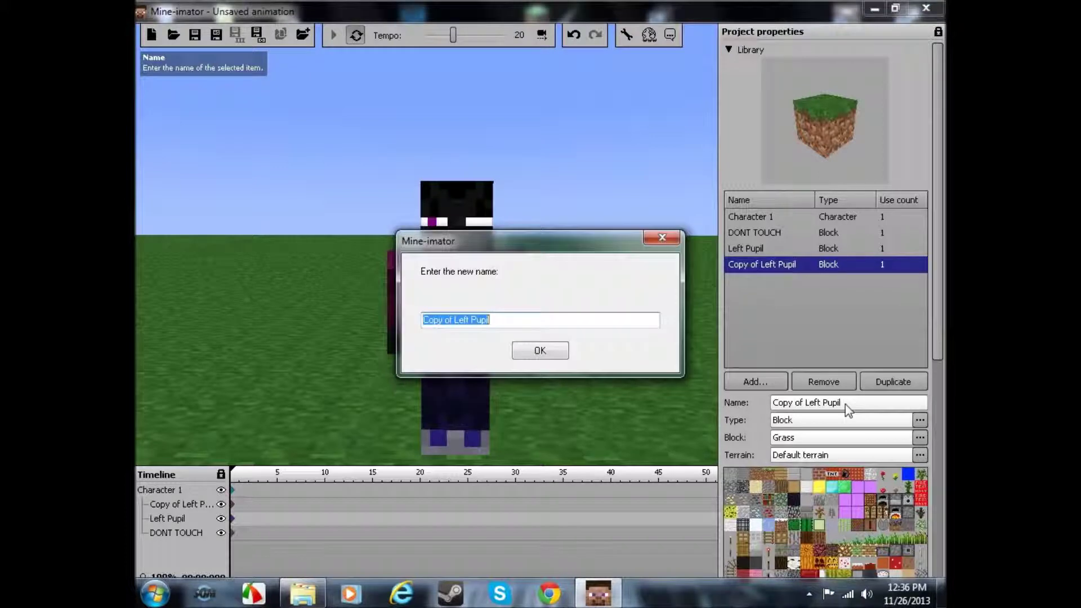
{"action": "type", "text": "Right"}
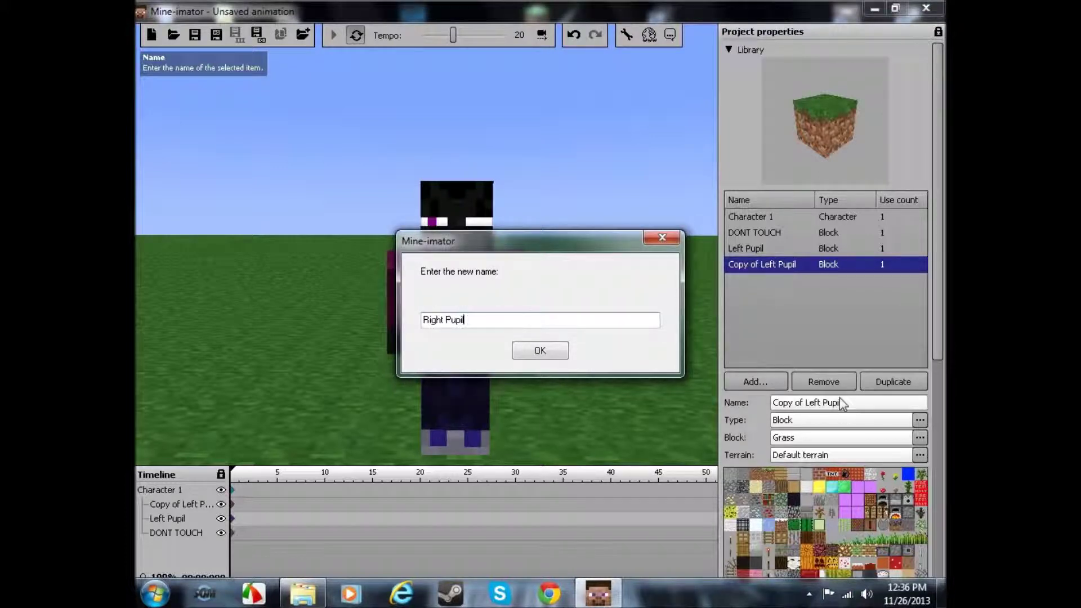
{"action": "type", "text": " Pupil"}
{"action": "left_click", "coordinate": [540, 351]}
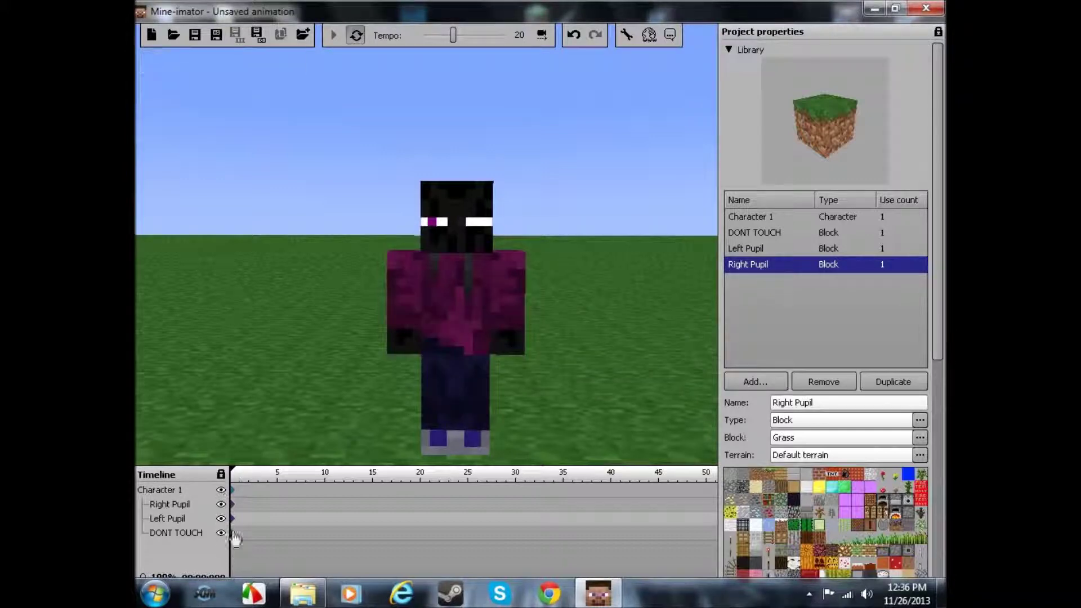
- Move the Right Pupil sideways across the face into the other white eye in its start keyframe
{"action": "left_click", "coordinate": [231, 504]}
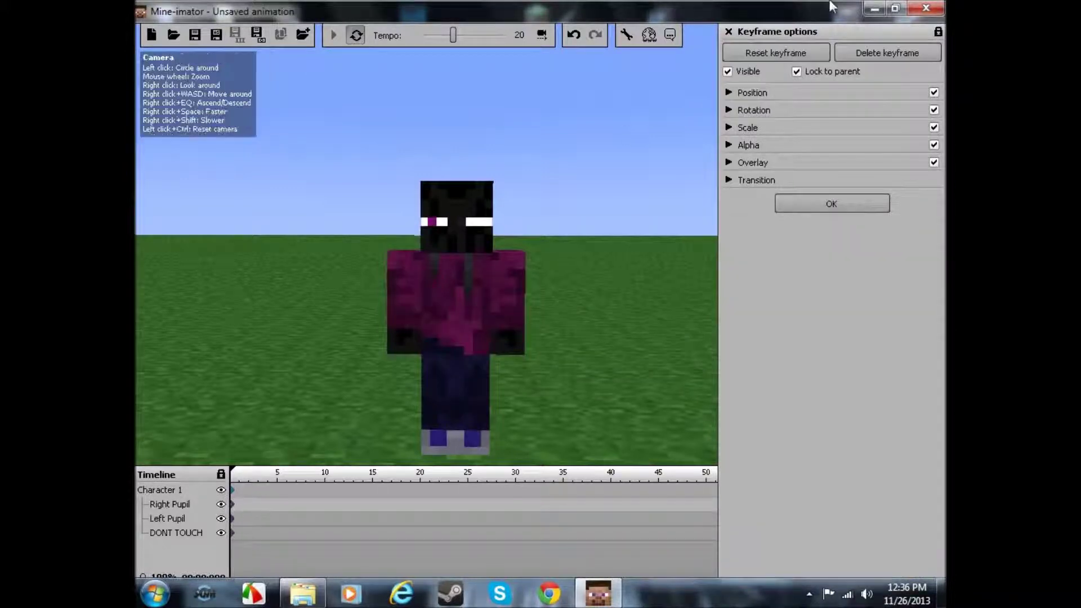
{"action": "left_click", "coordinate": [729, 93]}
{"action": "left_click_drag", "start_coordinate": [518, 223], "coordinate": [568, 228]}
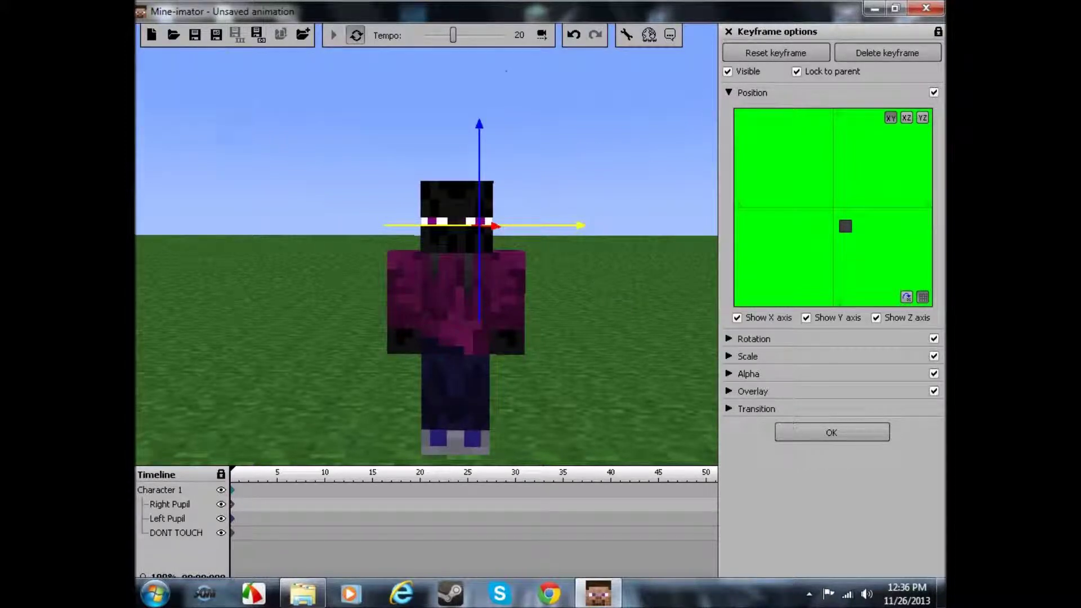
- Open Character 1's start keyframe and examine both pupils on the face from the front at close range
{"action": "right_click_drag", "start_coordinate": [506, 74], "coordinate": [543, 137]}
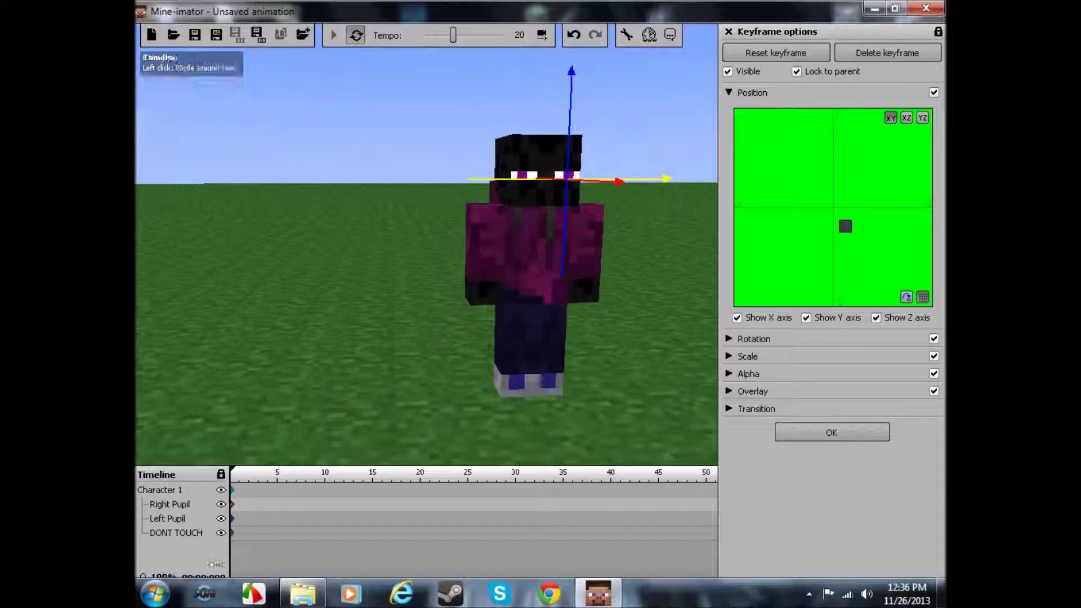
{"action": "left_click", "coordinate": [231, 490]}
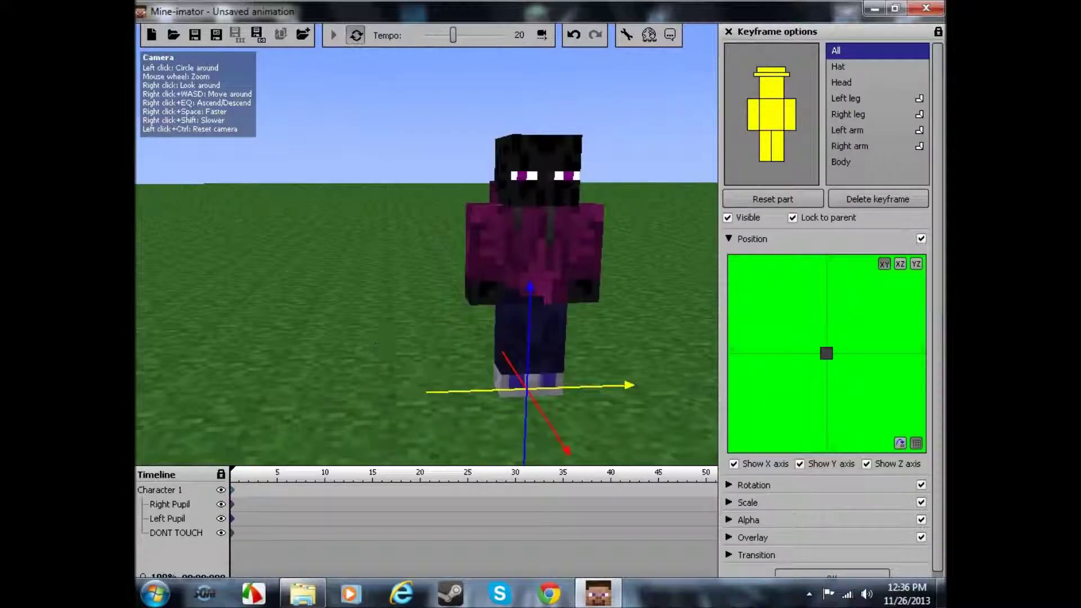
{"action": "mouse_move", "coordinate": [376, 344]}
{"action": "right_mouse_down"}
{"action": "mouse_move", "coordinate": [418, 326]}
{"action": "mouse_move", "coordinate": [383, 326]}
{"action": "mouse_move", "coordinate": [384, 282]}
{"action": "mouse_move", "coordinate": [387, 416]}
{"action": "mouse_move", "coordinate": [387, 327]}
{"action": "mouse_move", "coordinate": [389, 338]}
{"action": "right_mouse_up"}
{"action": "key", "text": "w"}
{"action": "key", "text": "w"}
{"action": "key", "text": "q"}
{"action": "key", "text": "e"}
{"action": "key", "text": "s"}
{"action": "key", "text": "w"}
{"action": "key", "text": "q"}
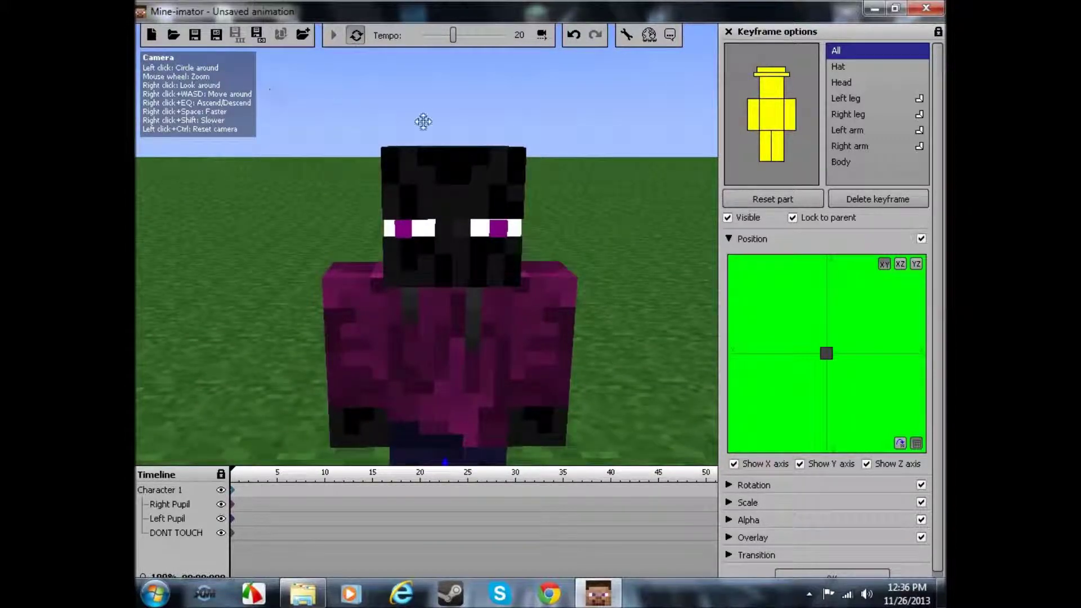
- Fine-tune the depth of the Left Pupil and the Right Pupil against the face in their start keyframes
{"action": "left_click", "coordinate": [231, 518]}
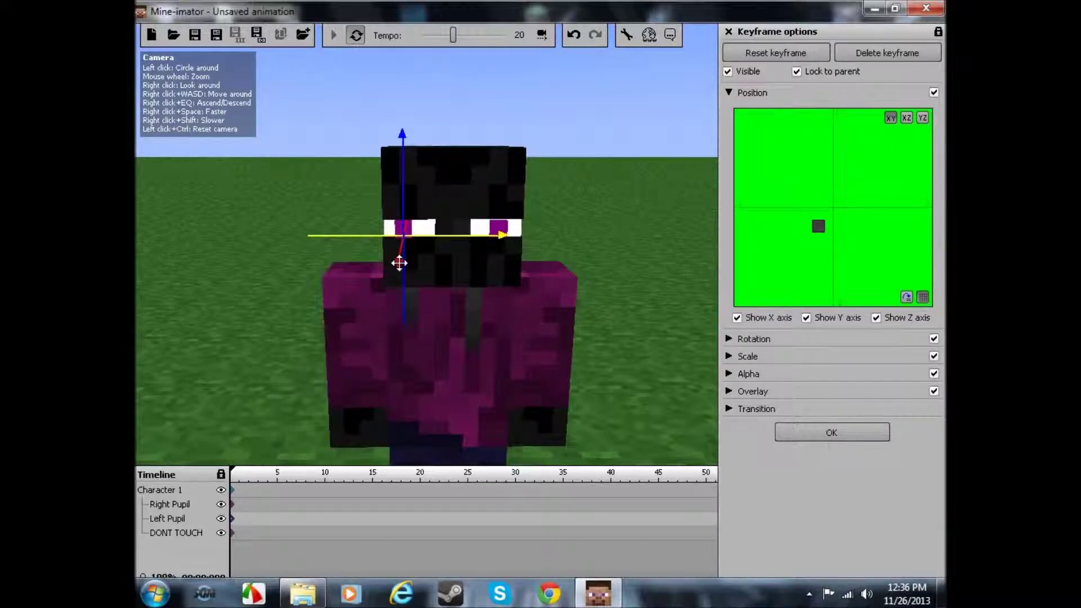
{"action": "left_click_drag", "start_coordinate": [399, 262], "coordinate": [399, 257]}
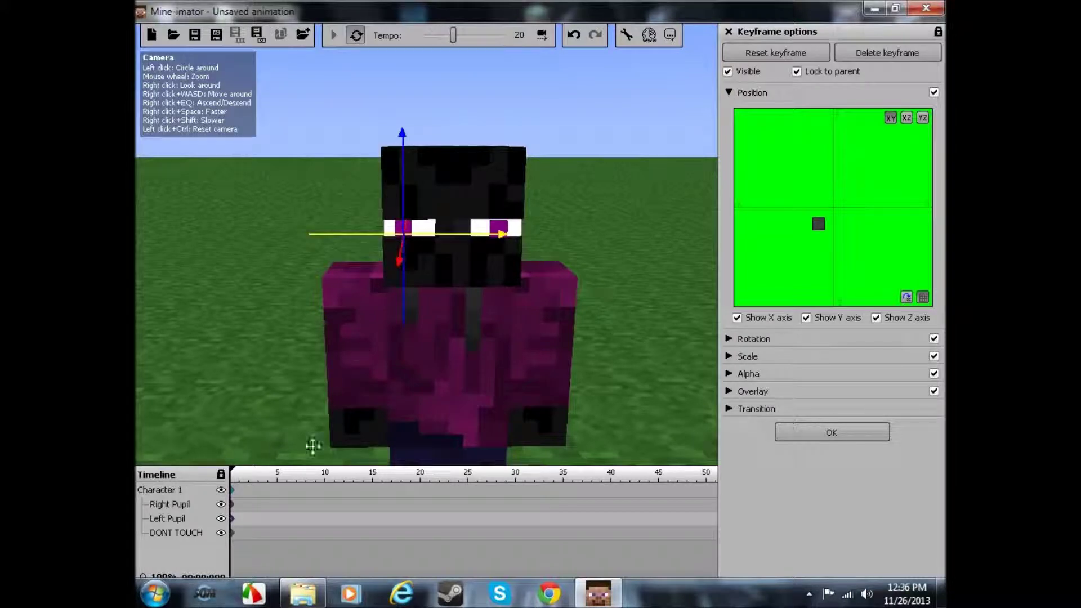
{"action": "left_click", "coordinate": [232, 506]}
{"action": "left_click_drag", "start_coordinate": [518, 262], "coordinate": [509, 257]}
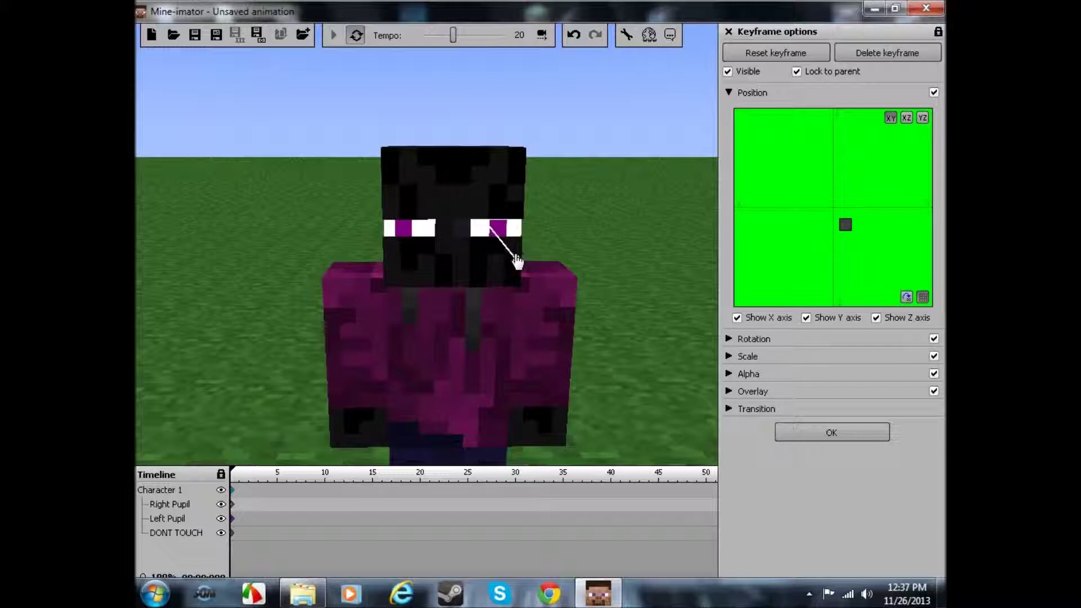
{"action": "left_click_drag", "start_coordinate": [519, 262], "coordinate": [518, 262]}
{"action": "left_click_drag", "start_coordinate": [500, 226], "coordinate": [501, 221]}
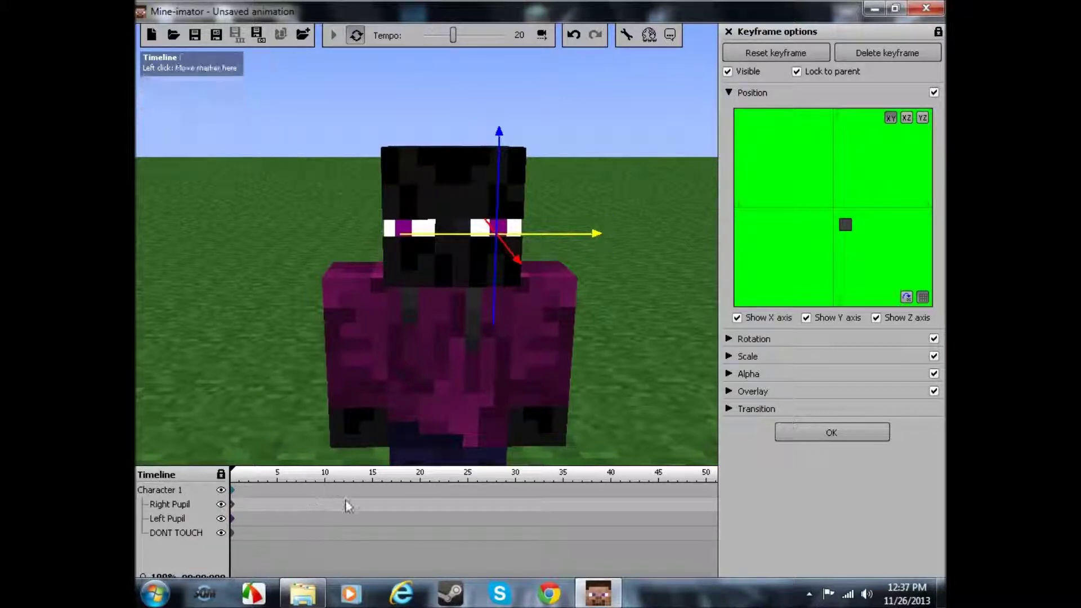
- Select Character 1's left arm in its start keyframe and show the arm's rotation settings instead of its position
{"action": "left_click", "coordinate": [232, 490]}
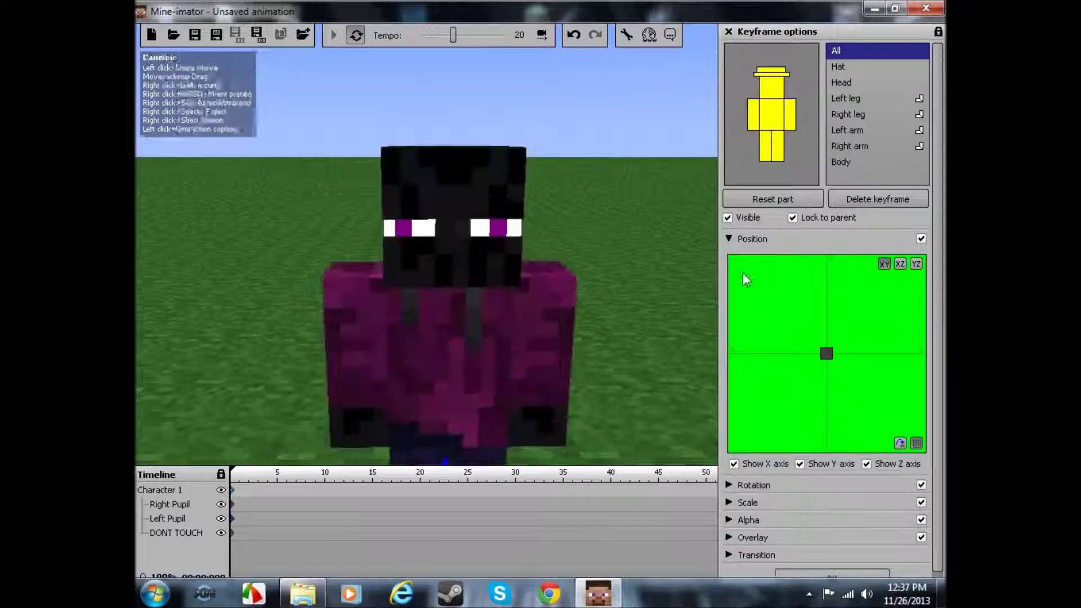
{"action": "right_click_drag", "start_coordinate": [674, 314], "coordinate": [628, 298]}
{"action": "key", "text": "w"}
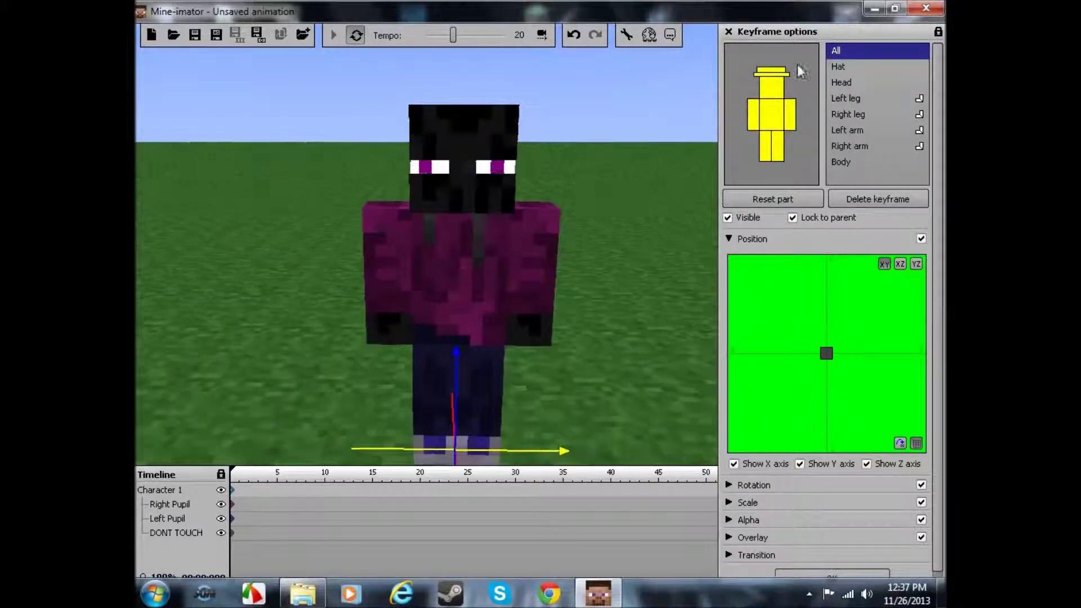
{"action": "left_click", "coordinate": [791, 115]}
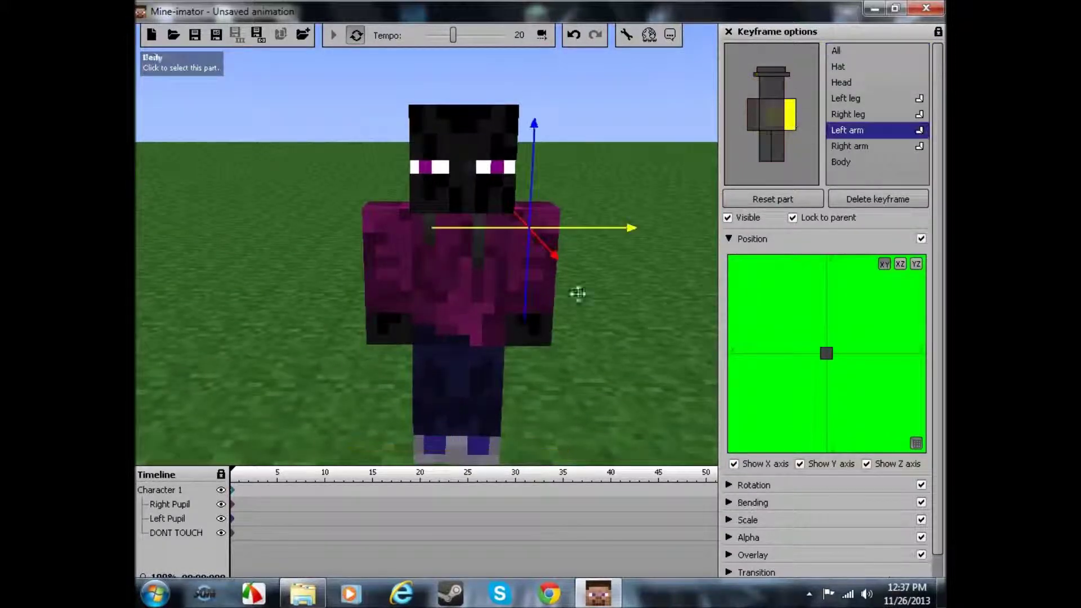
{"action": "left_click", "coordinate": [729, 240]}
{"action": "left_click", "coordinate": [729, 256]}
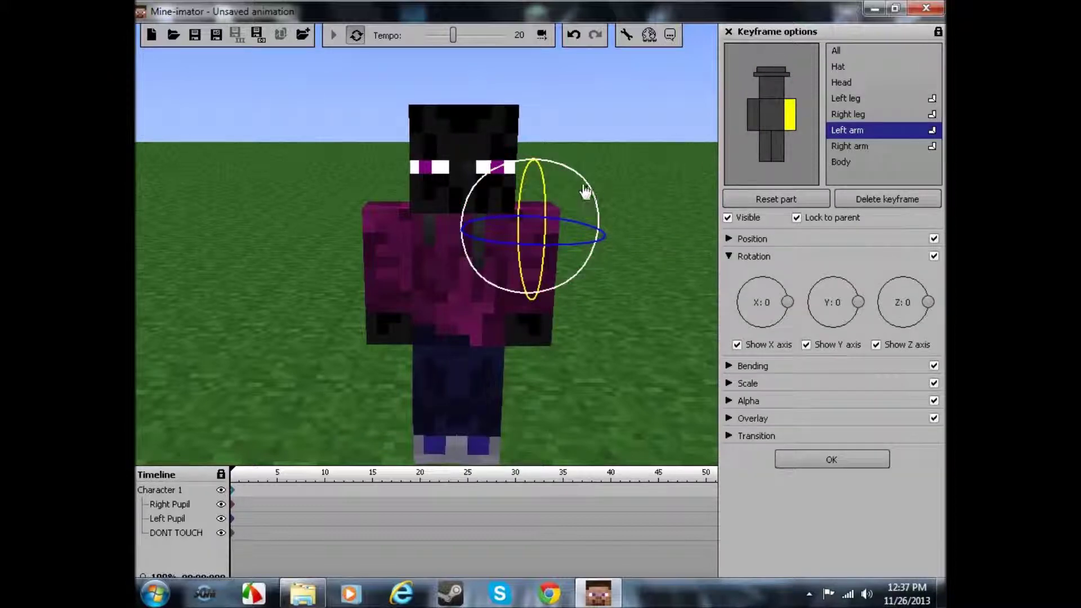
- Try posing the left arm with a 28% bend, rotating it to about X -56, Y -1, Z 97
{"action": "left_click_drag", "start_coordinate": [586, 192], "coordinate": [653, 287]}
{"action": "left_click", "coordinate": [730, 366]}
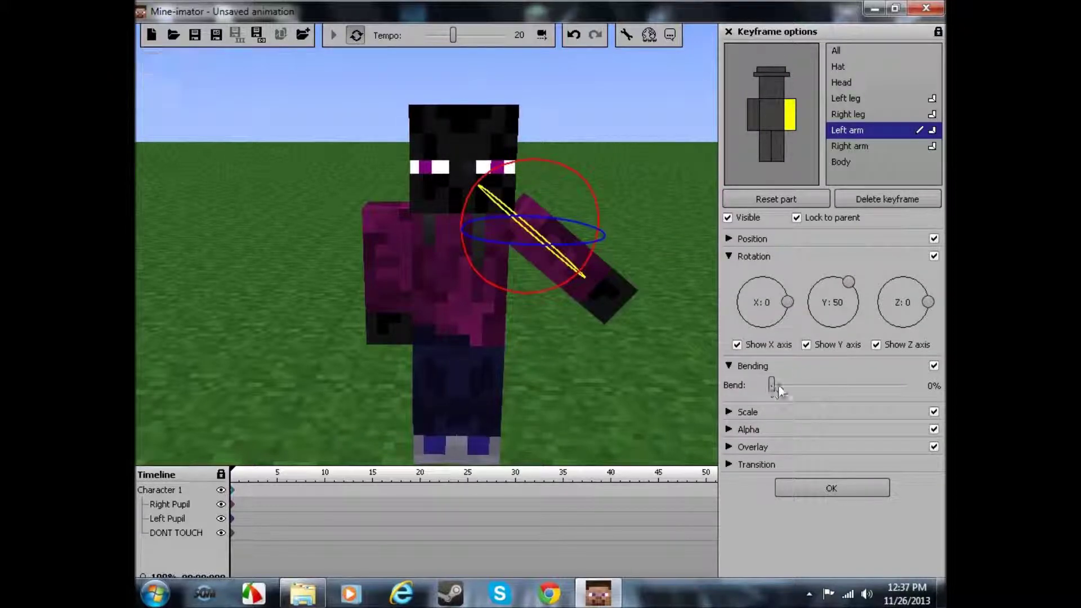
{"action": "left_click_drag", "start_coordinate": [779, 386], "coordinate": [810, 385]}
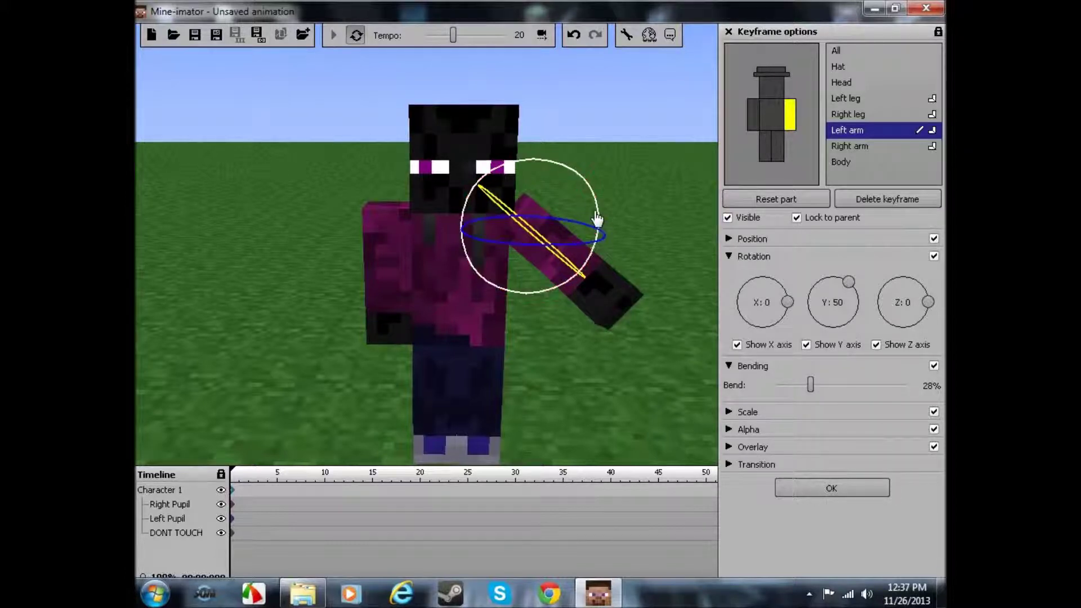
{"action": "left_click_drag", "start_coordinate": [601, 243], "coordinate": [552, 143]}
{"action": "left_click_drag", "start_coordinate": [562, 255], "coordinate": [545, 191]}
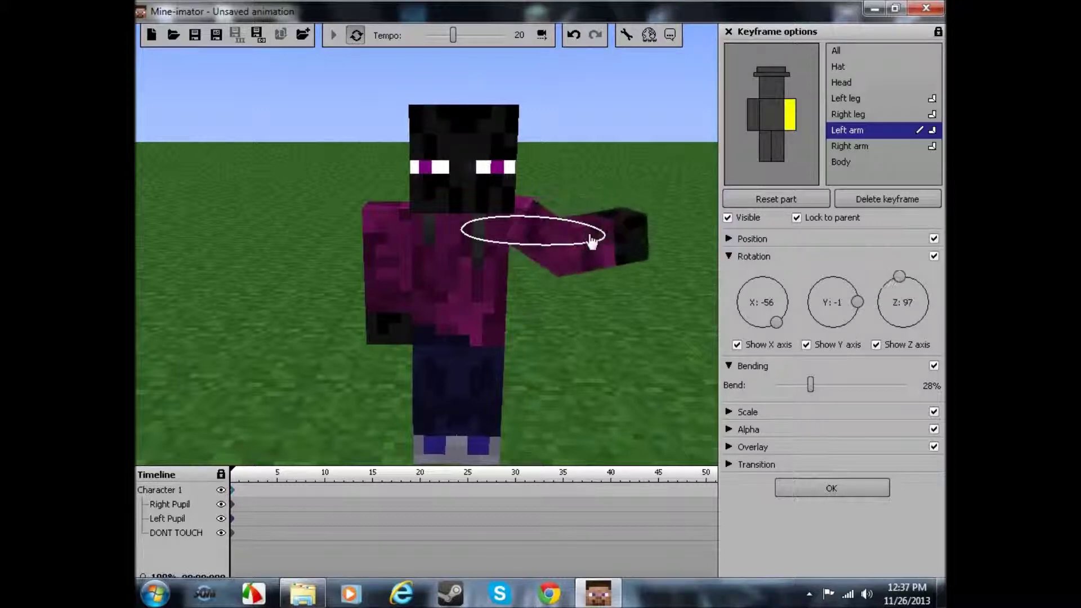
{"action": "left_click_drag", "start_coordinate": [591, 241], "coordinate": [592, 241]}
- Undo the trial rotations and the bend of the left arm
{"action": "left_click", "coordinate": [572, 35]}
{"action": "left_click", "coordinate": [571, 35]}
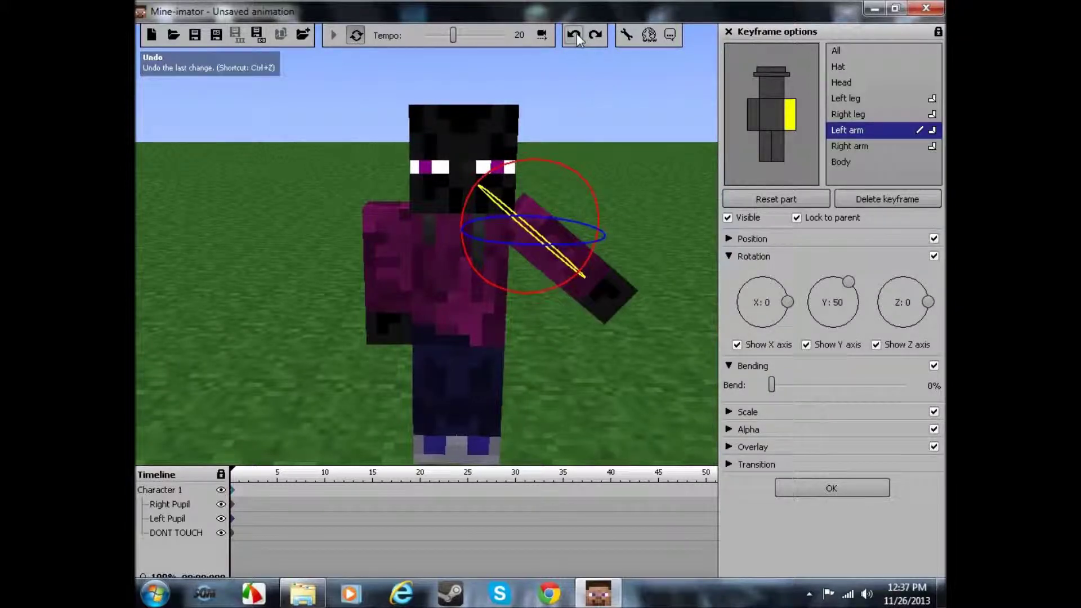
{"action": "left_click", "coordinate": [575, 34]}
{"action": "left_click_drag", "start_coordinate": [590, 187], "coordinate": [580, 207]}
{"action": "left_click", "coordinate": [573, 35]}
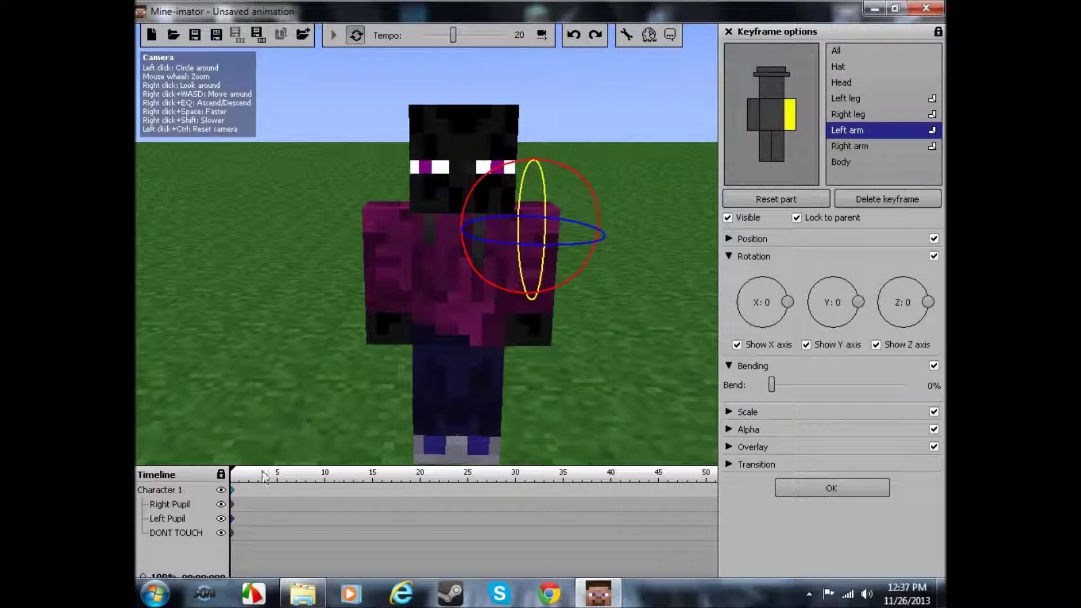
- Animate a left-arm wave with Character 1 keyframes at frames 5, 7 and 9, rotating the arm to about Y 168, 148 and 172
{"action": "left_click", "coordinate": [278, 489]}
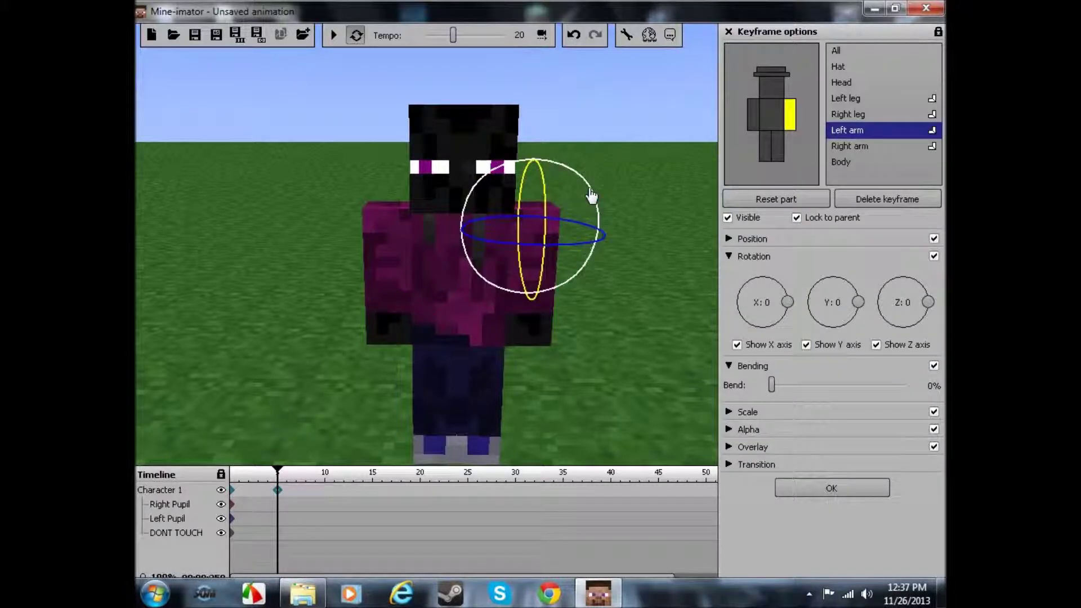
{"action": "left_click_drag", "start_coordinate": [591, 198], "coordinate": [400, 338]}
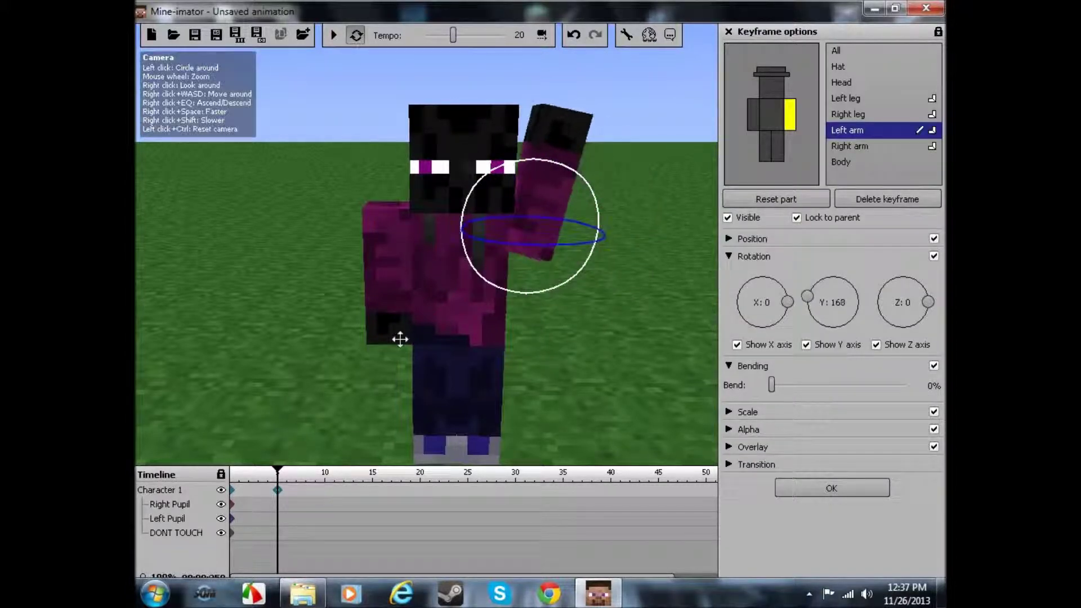
{"action": "left_click", "coordinate": [296, 490]}
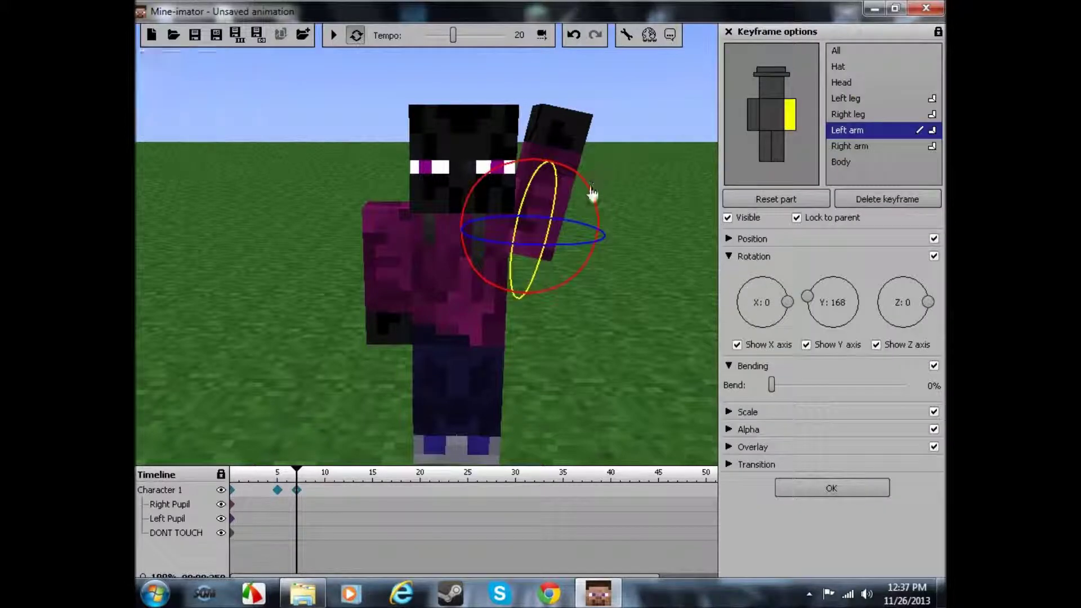
{"action": "left_click_drag", "start_coordinate": [589, 193], "coordinate": [488, 316]}
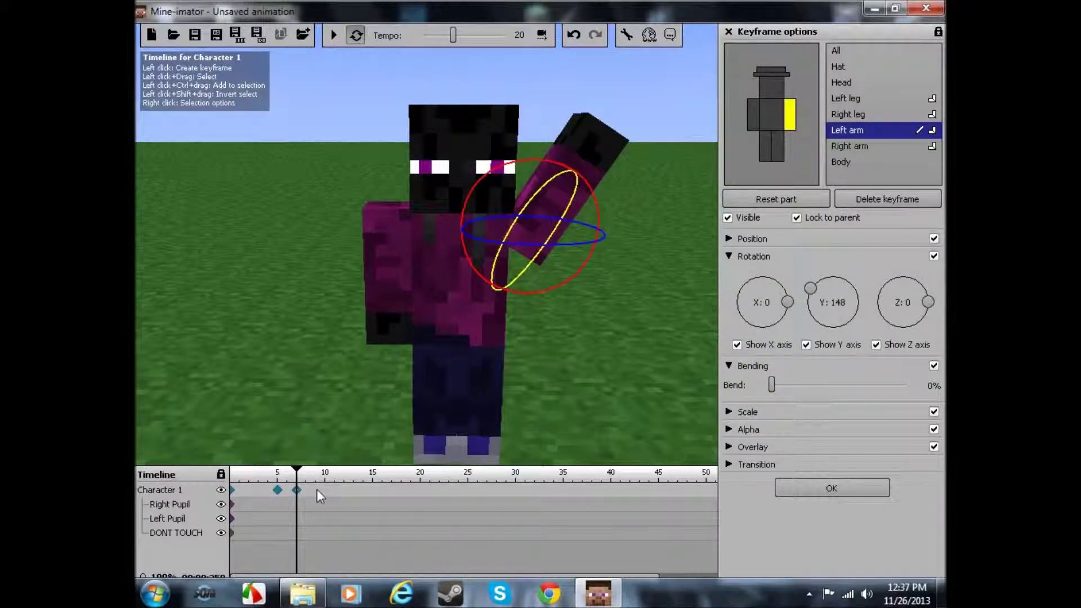
{"action": "left_click", "coordinate": [315, 490]}
{"action": "left_click_drag", "start_coordinate": [591, 202], "coordinate": [577, 183]}
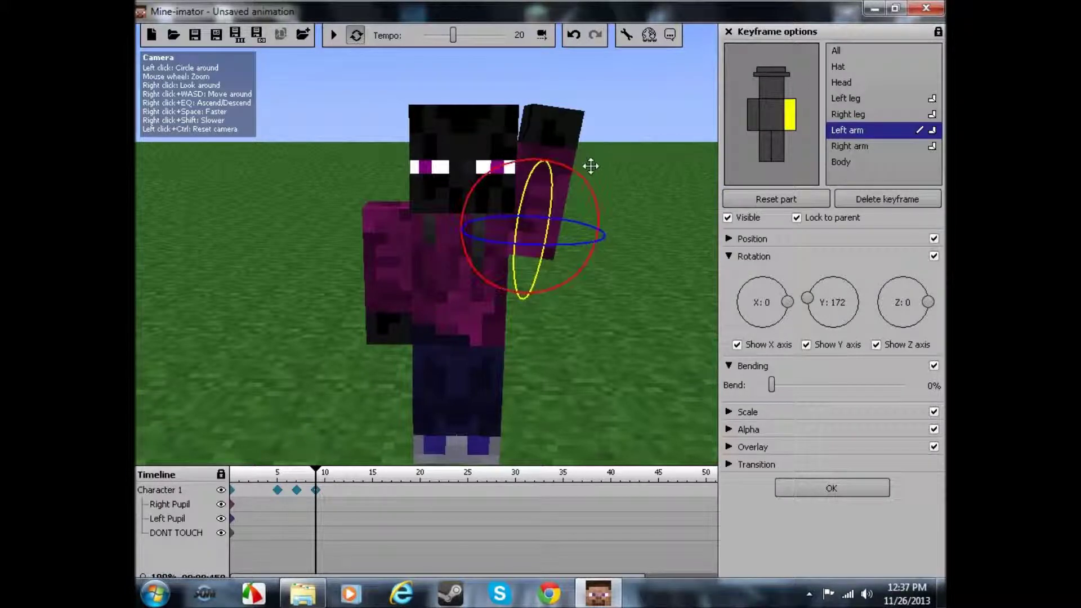
- Shift the Right Pupil outward and the Left Pupil inward within their white eyes in their start keyframes
{"action": "left_click", "coordinate": [232, 505]}
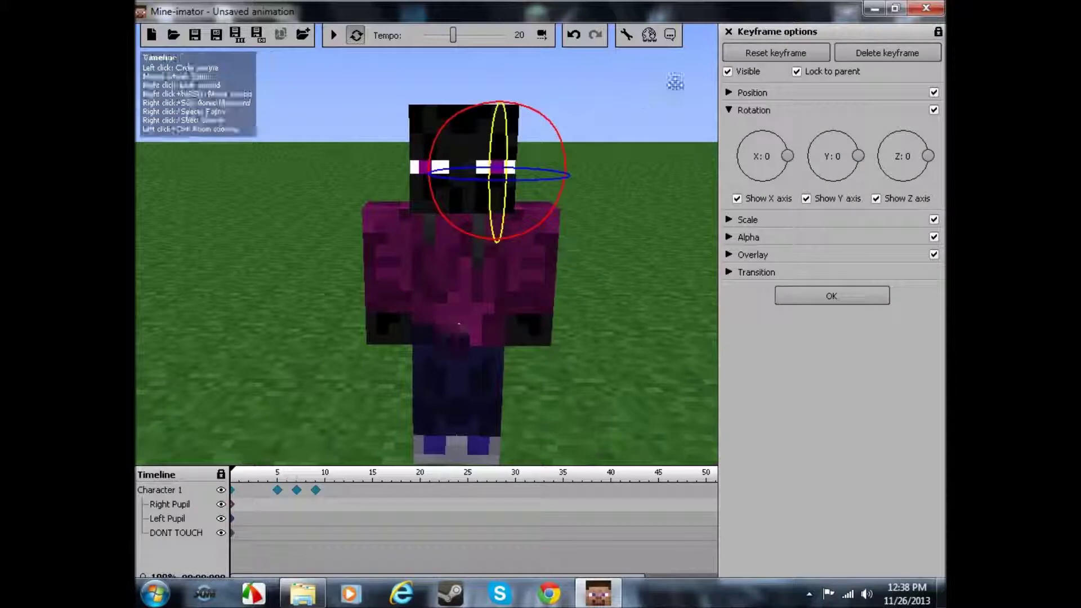
{"action": "left_click", "coordinate": [732, 93]}
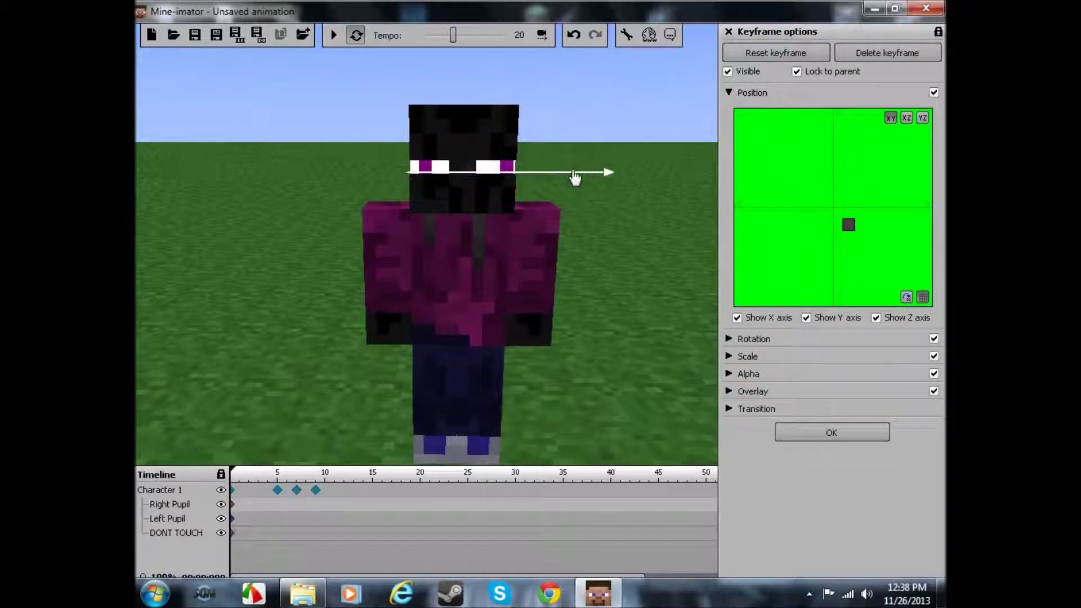
{"action": "left_click", "coordinate": [232, 519]}
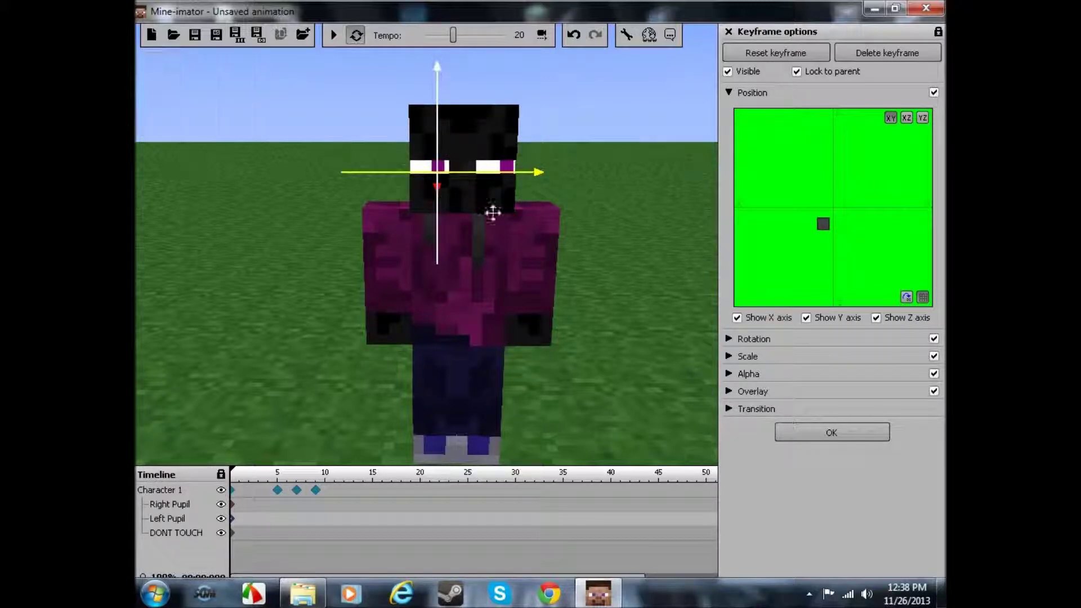
- Examine the shifted pupils on the character's face from the side and from the front
{"action": "right_click_drag", "start_coordinate": [492, 213], "coordinate": [416, 160]}
{"action": "key", "text": "d"}
{"action": "key", "text": "a"}
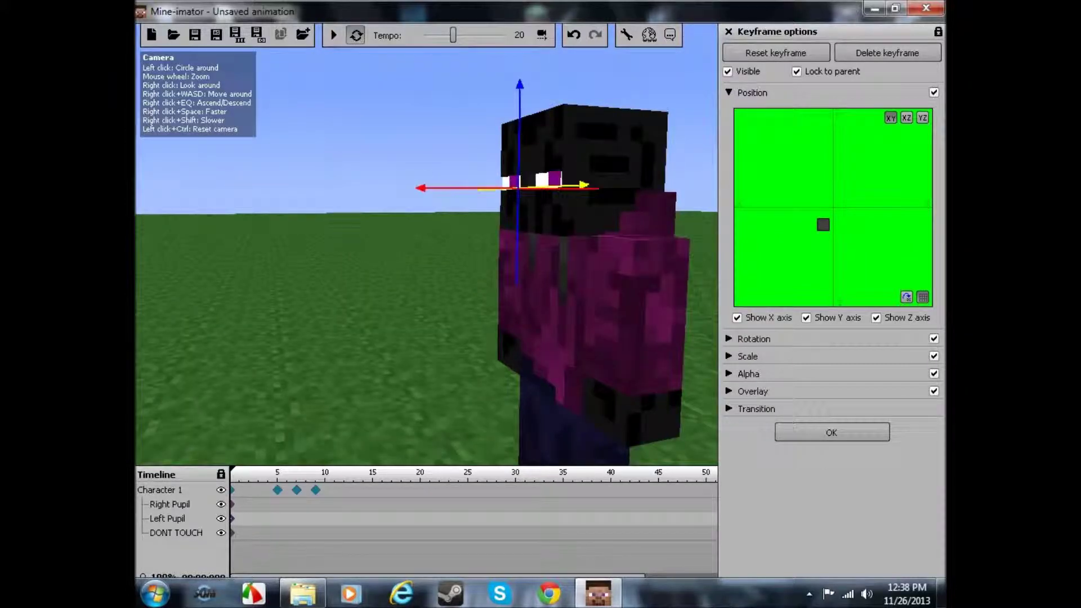
{"action": "key", "text": "a"}
{"action": "right_click_drag", "start_coordinate": [445, 192], "coordinate": [507, 195]}
{"action": "key", "text": "w"}
{"action": "key", "text": "d"}
{"action": "mouse_move", "coordinate": [201, 137]}
{"action": "right_mouse_down"}
{"action": "mouse_move", "coordinate": [242, 169]}
{"action": "mouse_move", "coordinate": [192, 176]}
{"action": "mouse_move", "coordinate": [200, 138]}
{"action": "right_mouse_up"}
{"action": "key", "text": "a"}
{"action": "key", "text": "s"}
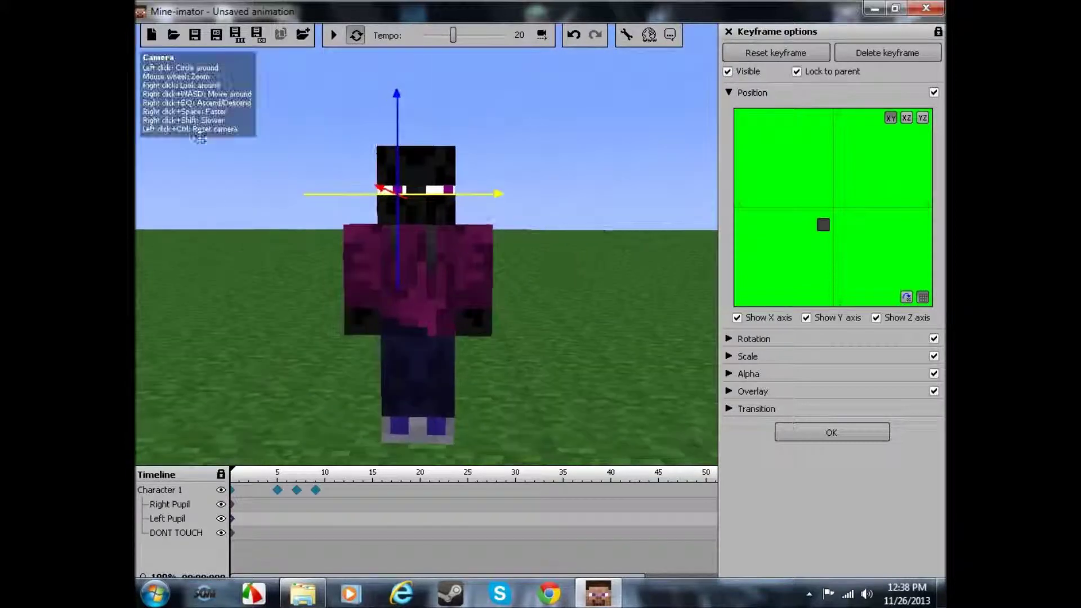
- Add Left Pupil keyframes at frames 4 and 8, moving the pupil to the outer eye edge at 4 and slightly back inward at 8
{"action": "left_click", "coordinate": [272, 517]}
{"action": "right_click_drag", "start_coordinate": [432, 248], "coordinate": [235, 135]}
{"action": "key", "text": "d"}
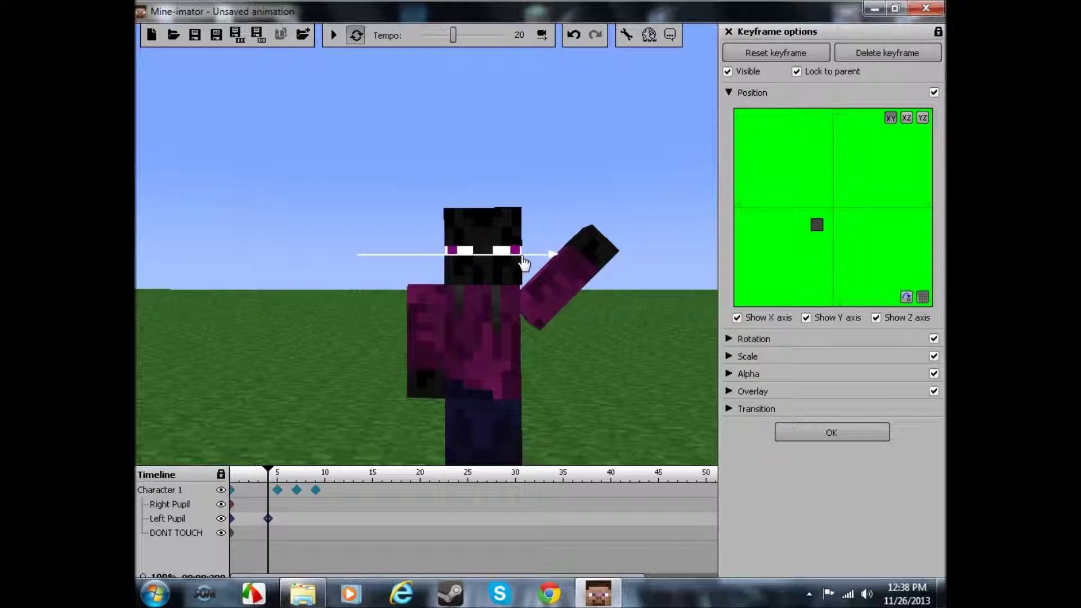
{"action": "left_click", "coordinate": [306, 519]}
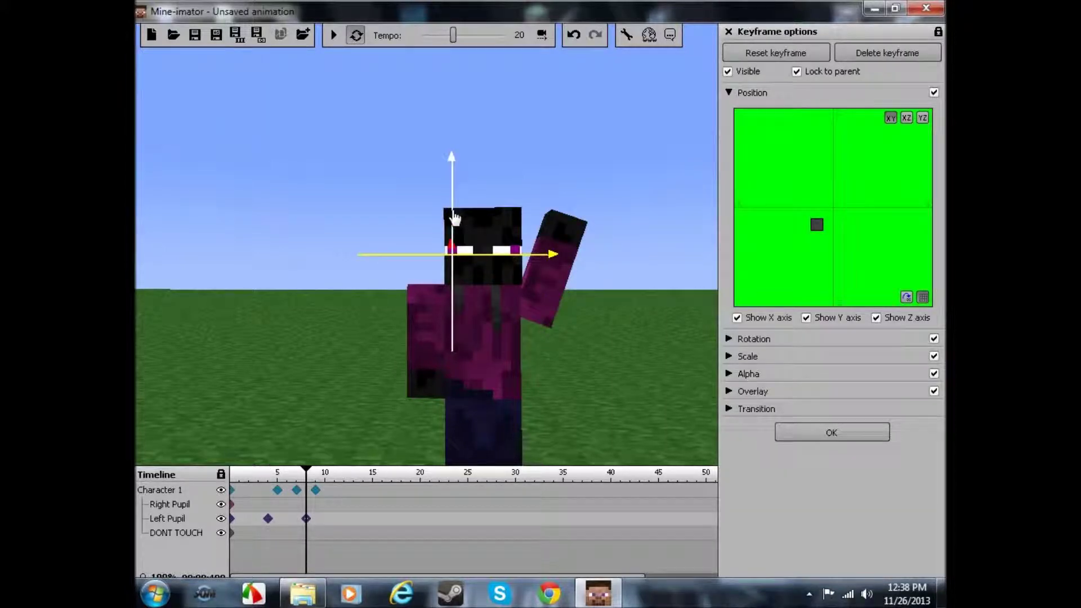
{"action": "left_click_drag", "start_coordinate": [453, 213], "coordinate": [457, 221]}
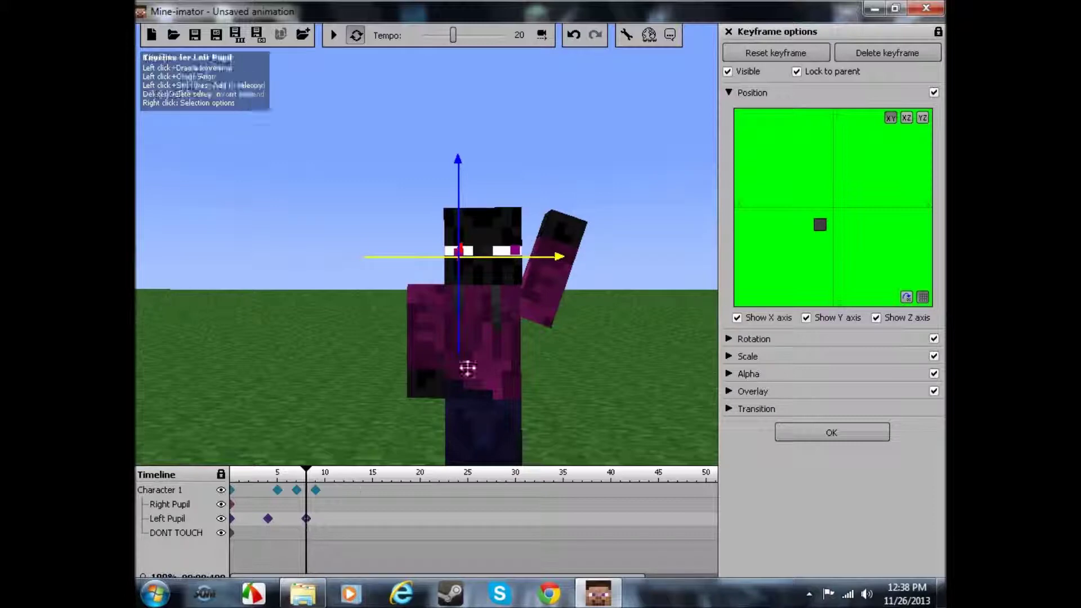
- Add Right Pupil keyframes at frames 7 and 8, shifting the pupil slightly inward at frame 8
{"action": "left_click", "coordinate": [304, 505]}
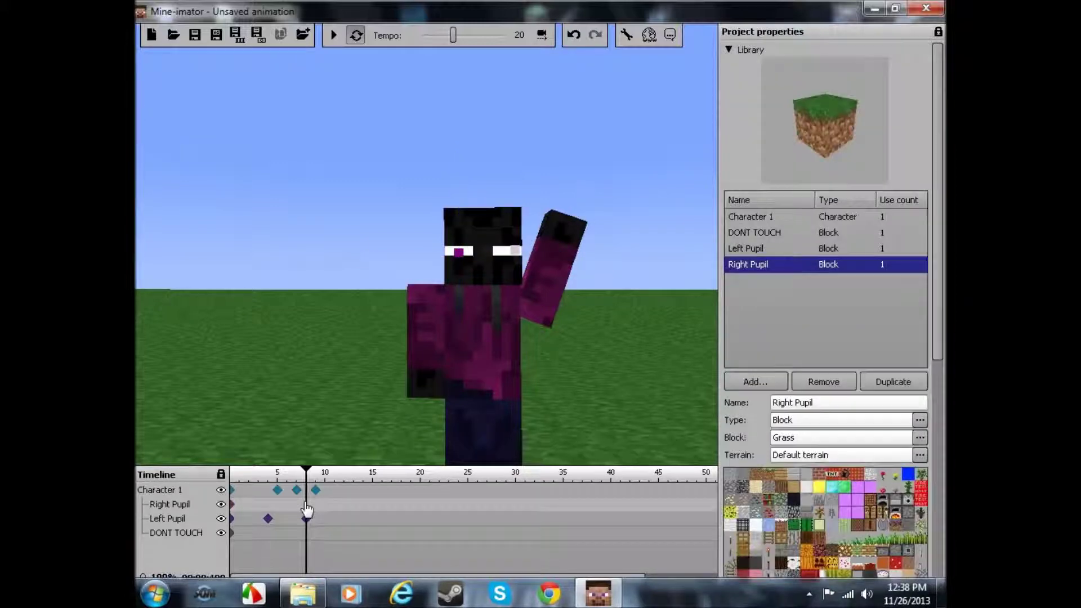
{"action": "left_click", "coordinate": [304, 504]}
{"action": "left_click", "coordinate": [305, 505]}
{"action": "left_click", "coordinate": [306, 505]}
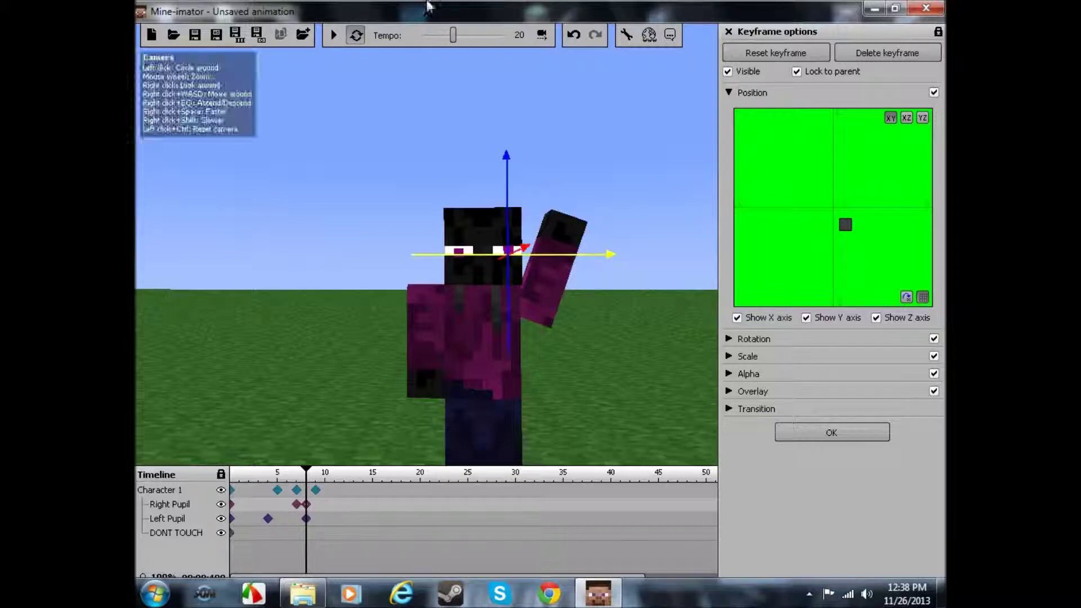
- Preview the waving animation with the moving pupils, then reopen the Left Pupil keyframe at frame 8
{"action": "left_click", "coordinate": [334, 34]}
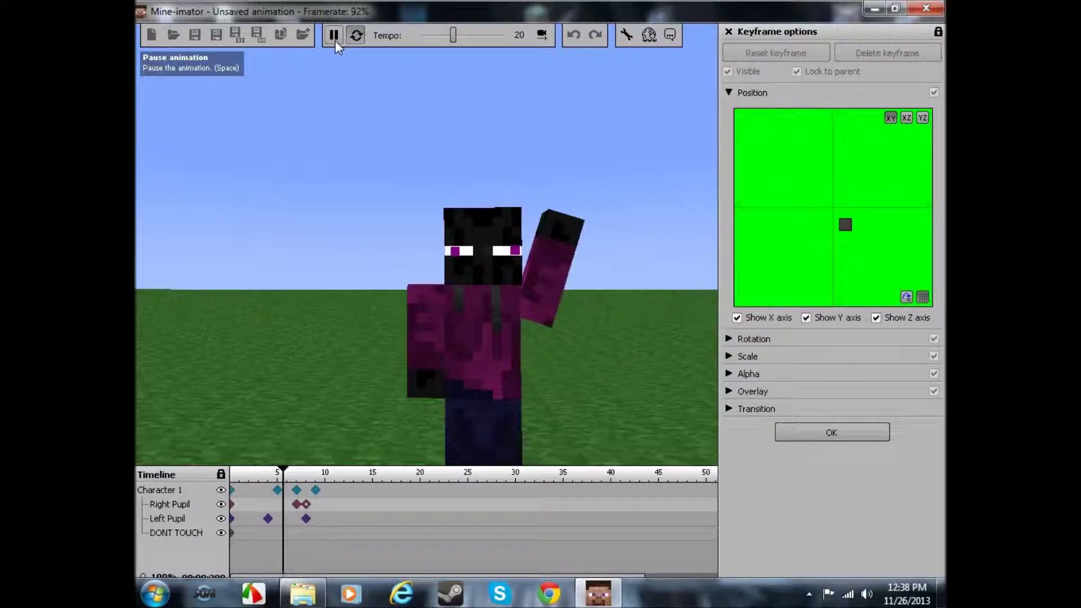
{"action": "left_click", "coordinate": [336, 41]}
{"action": "left_click", "coordinate": [307, 519]}
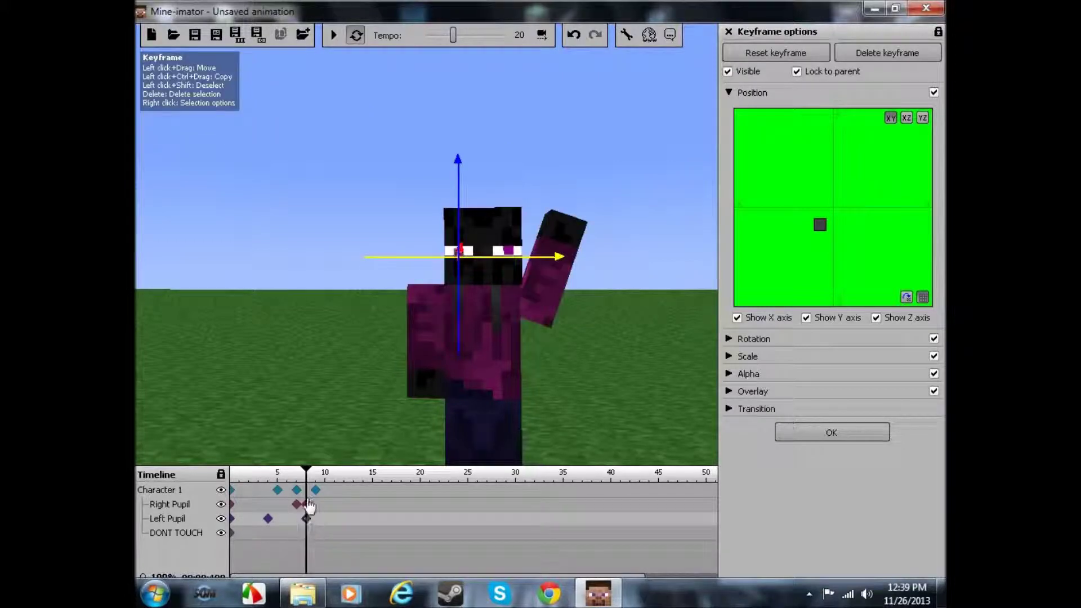
- Slow the tempo to 12, replay the animation twice to check it, and return the timeline marker to the start
{"action": "left_click_drag", "start_coordinate": [453, 35], "coordinate": [441, 37]}
{"action": "left_click", "coordinate": [334, 35]}
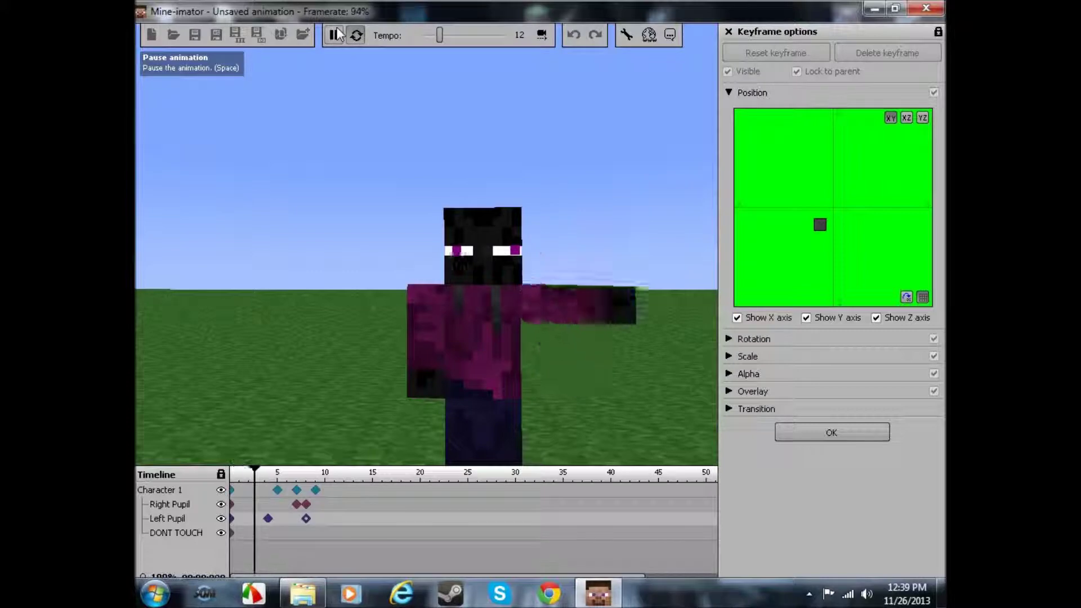
{"action": "left_click", "coordinate": [335, 35]}
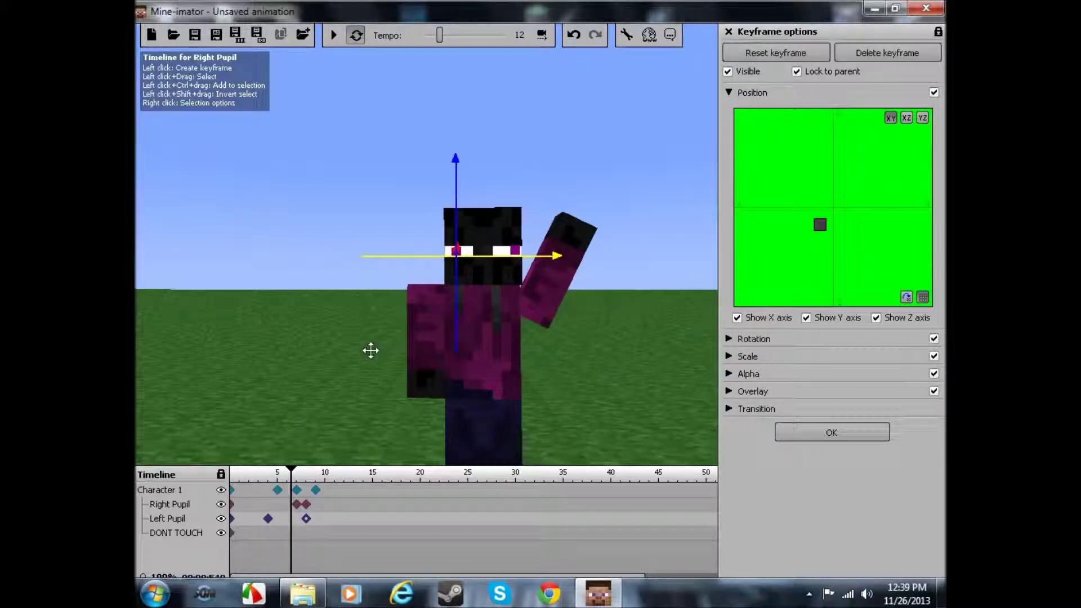
{"action": "left_click", "coordinate": [332, 36]}
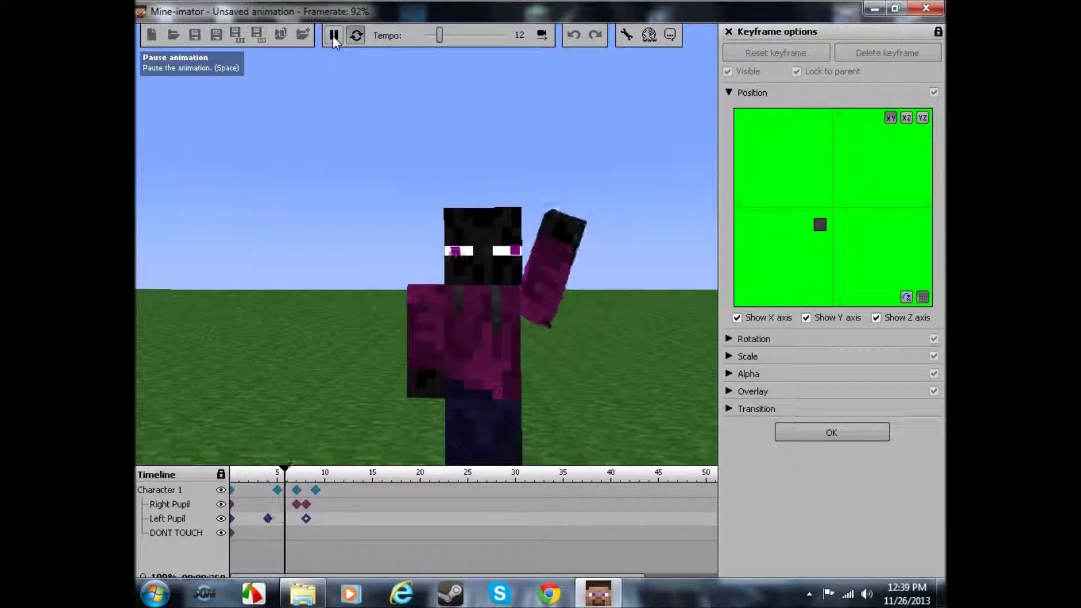
{"action": "left_click", "coordinate": [333, 35]}
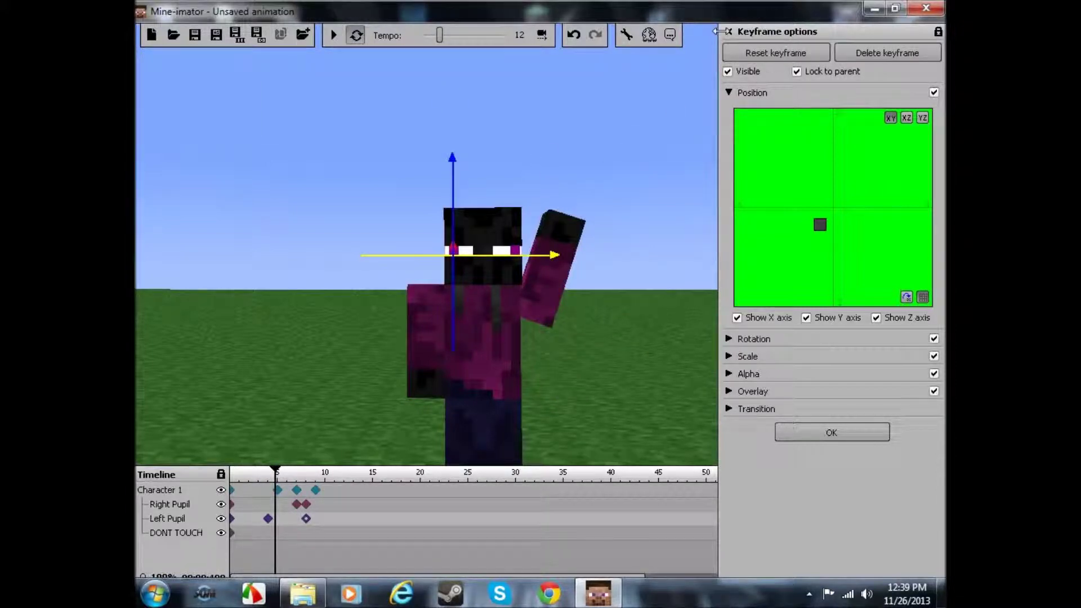
{"action": "left_click_drag", "start_coordinate": [275, 473], "coordinate": [229, 463]}
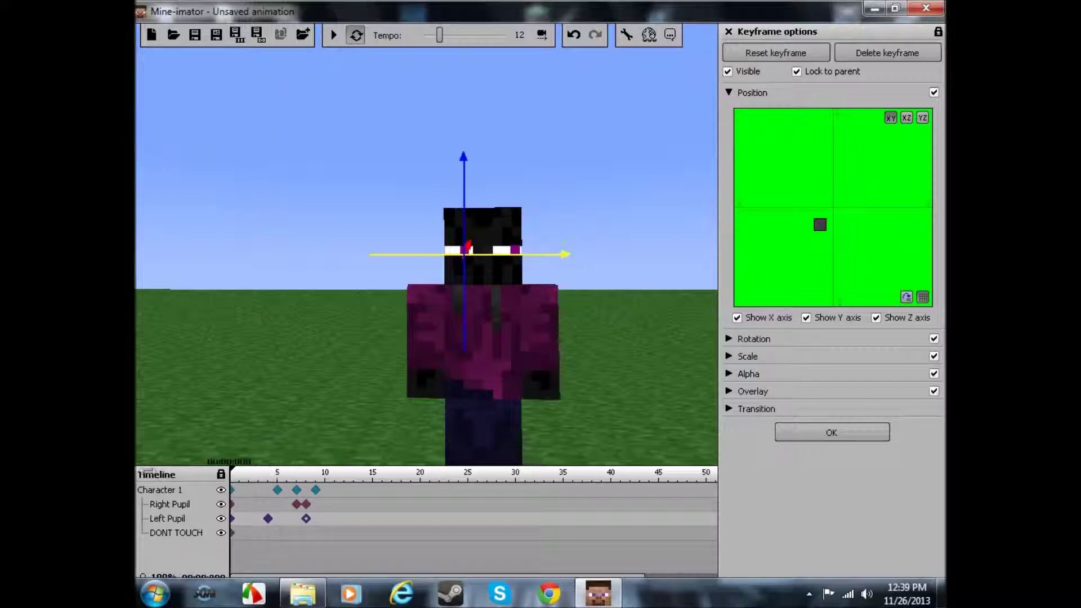
- Close the keyframe options and exit Mine-imator without saving the eye animation
{"action": "left_click", "coordinate": [729, 32]}
{"action": "left_click", "coordinate": [755, 387]}
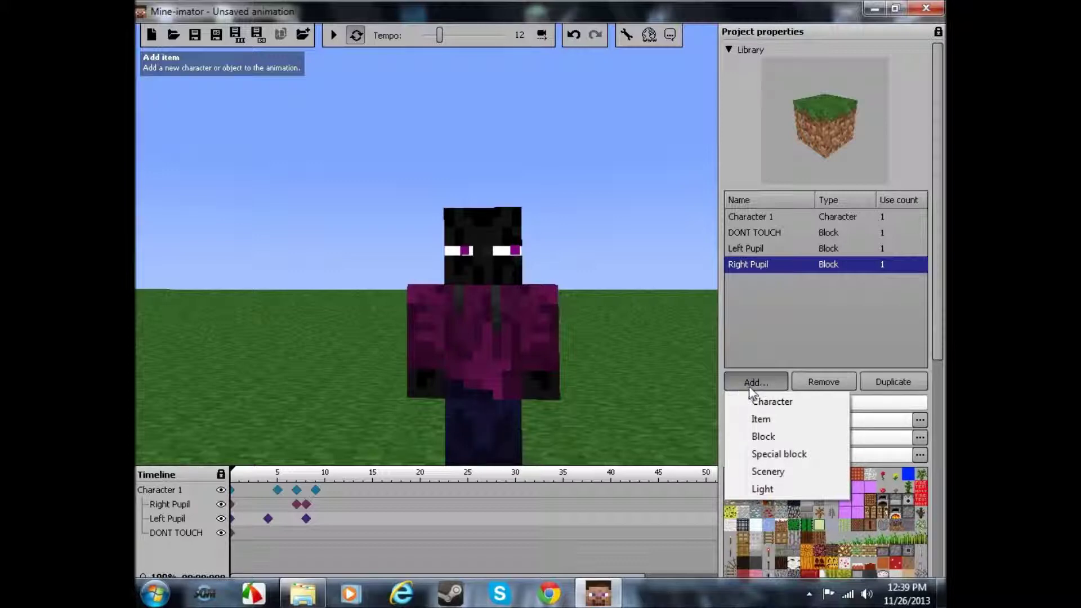
{"action": "left_click", "coordinate": [531, 254]}
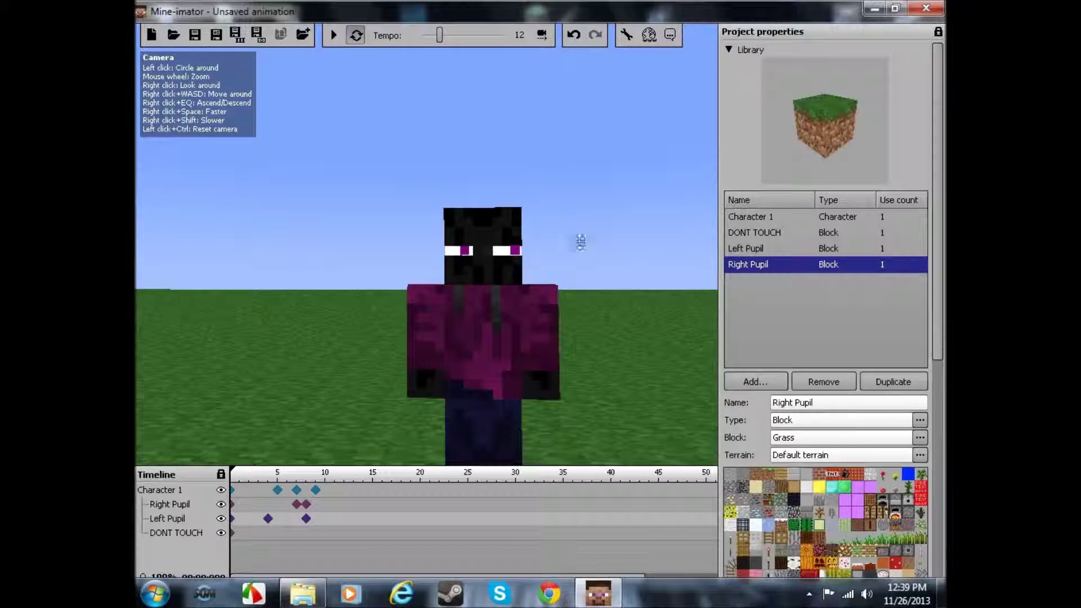
{"action": "right_click_drag", "start_coordinate": [574, 236], "coordinate": [582, 271]}
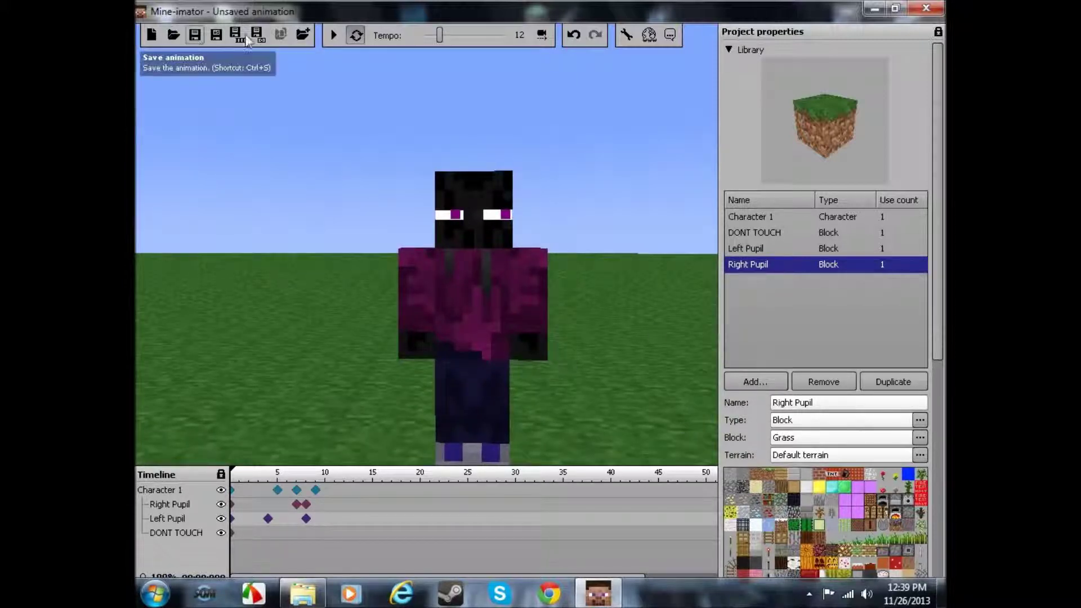
{"action": "left_click", "coordinate": [934, 8]}
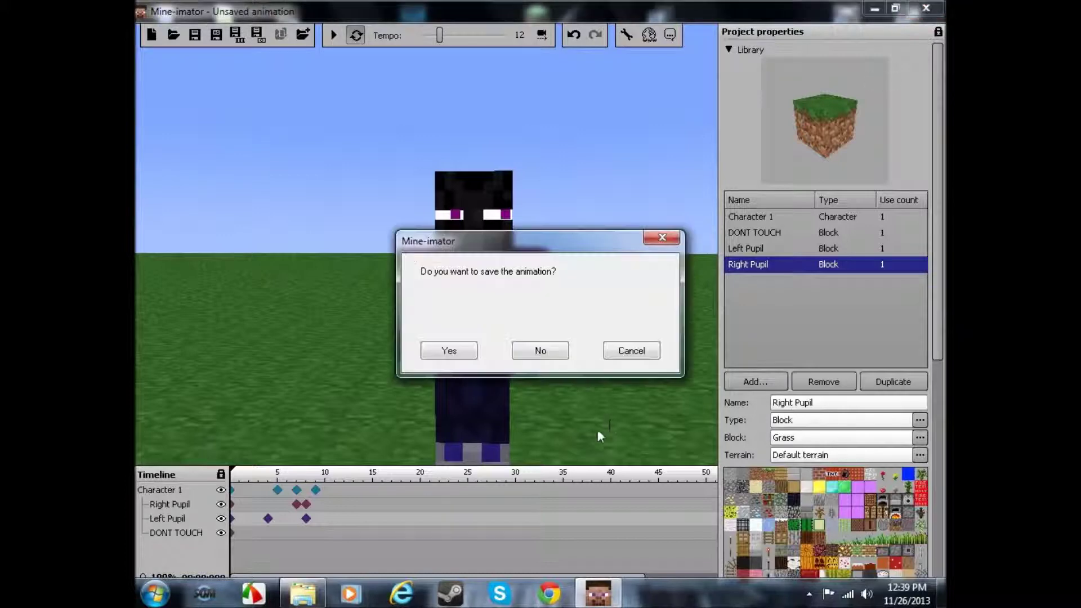
{"action": "left_click", "coordinate": [554, 352]}
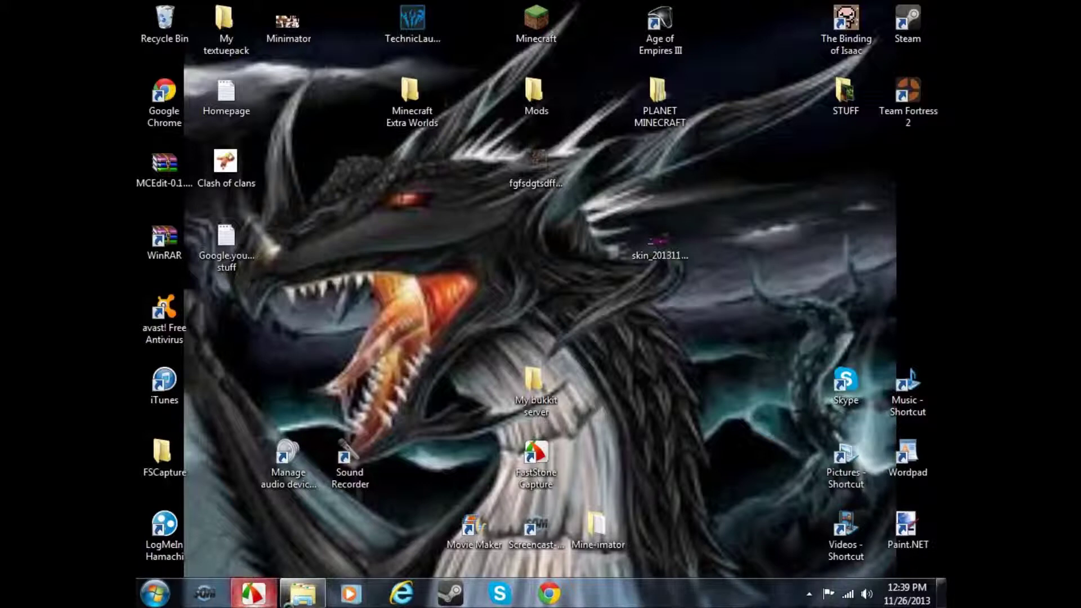
- Relaunch Mine-imator from the Mine-imator v0.6.2 folder and maximize its window
{"action": "left_click", "coordinate": [316, 597]}
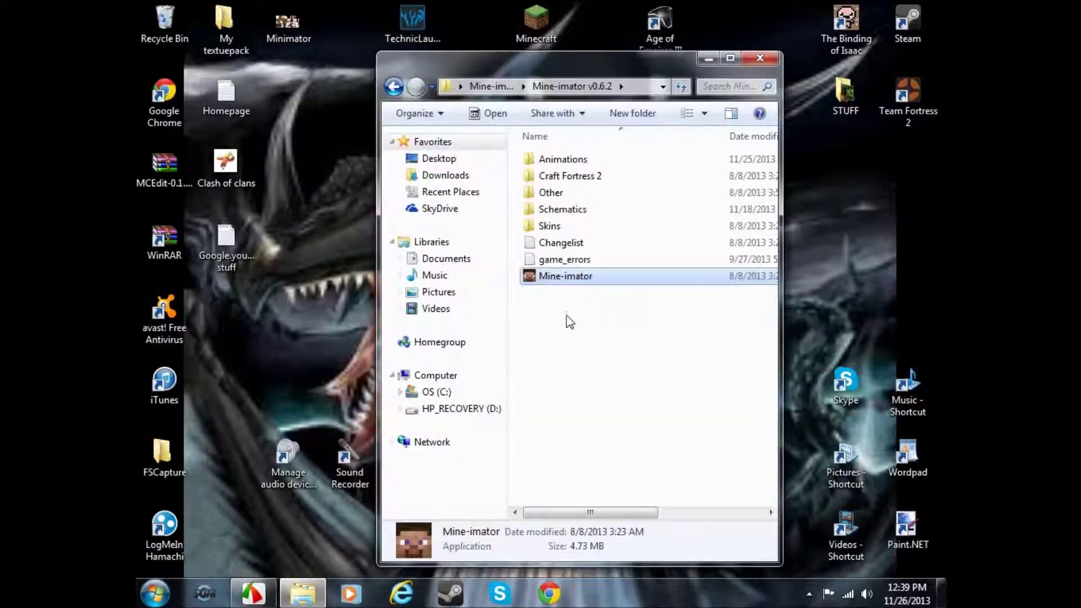
{"action": "double_click", "coordinate": [565, 279]}
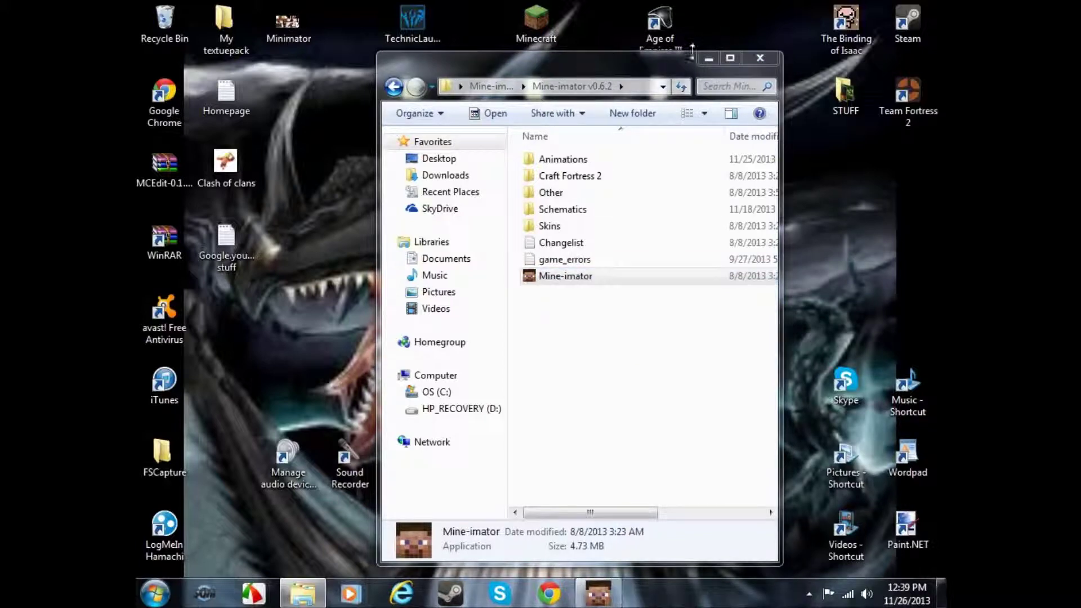
{"action": "left_click", "coordinate": [708, 58]}
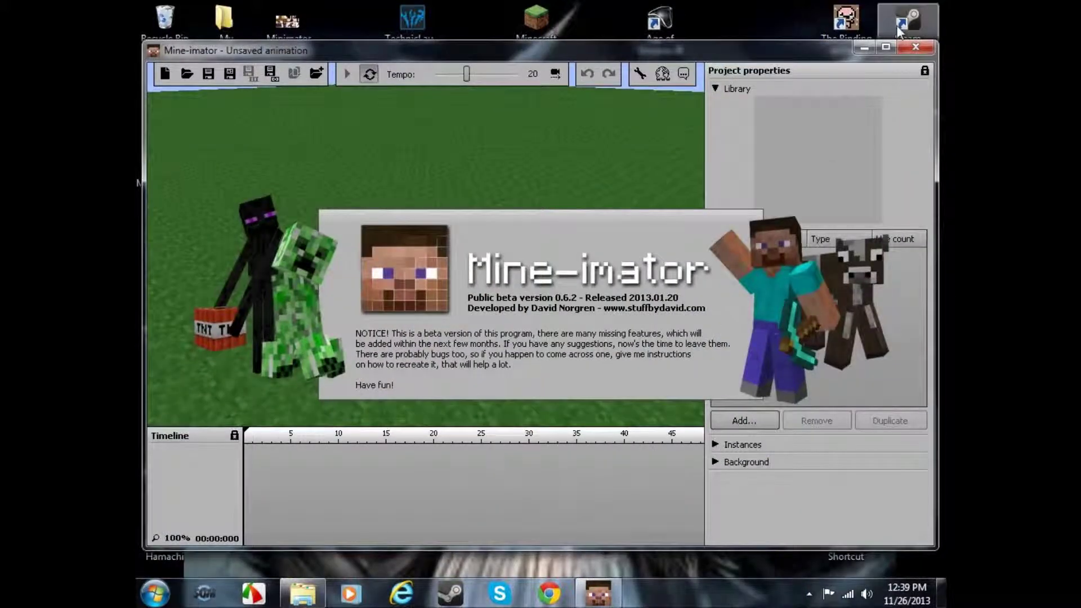
{"action": "left_click", "coordinate": [886, 50]}
- Open the animation My skin rig.mani from the My skin rig folder inside Animations
{"action": "left_click", "coordinate": [175, 35]}
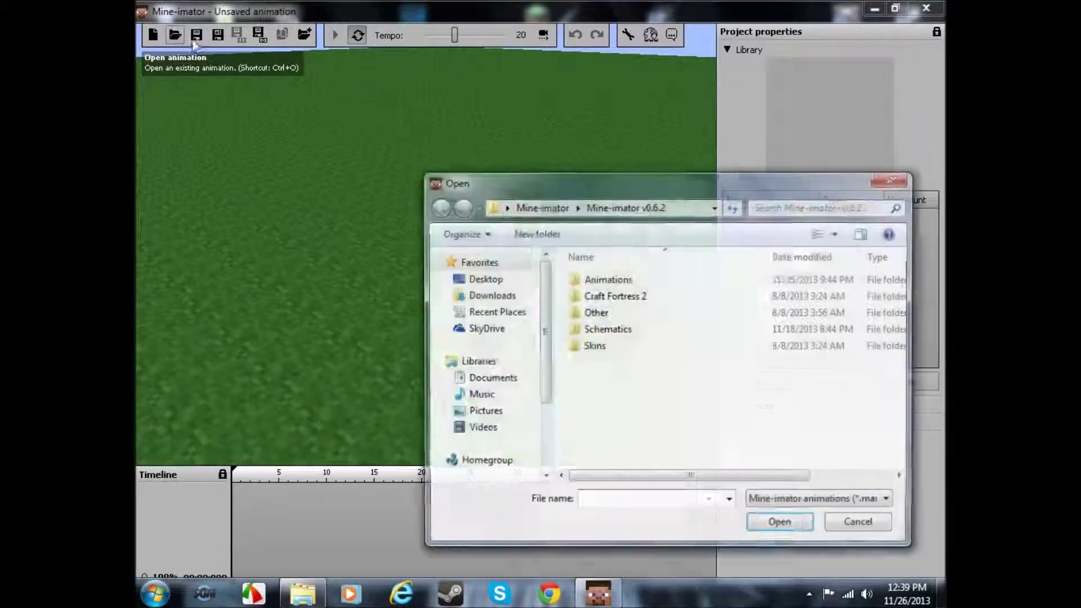
{"action": "double_click", "coordinate": [613, 281]}
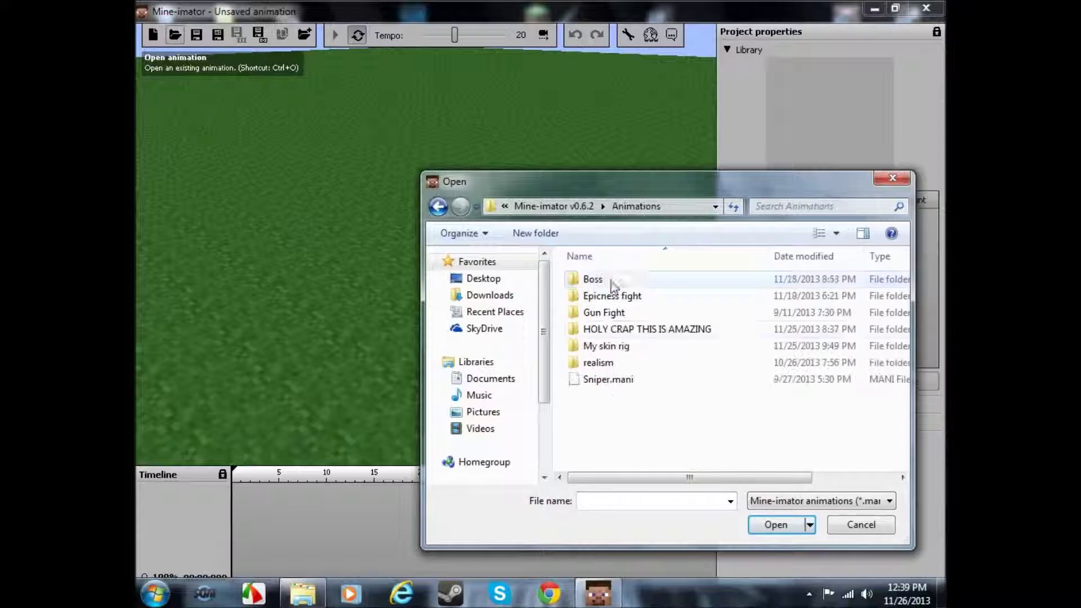
{"action": "double_click", "coordinate": [620, 346]}
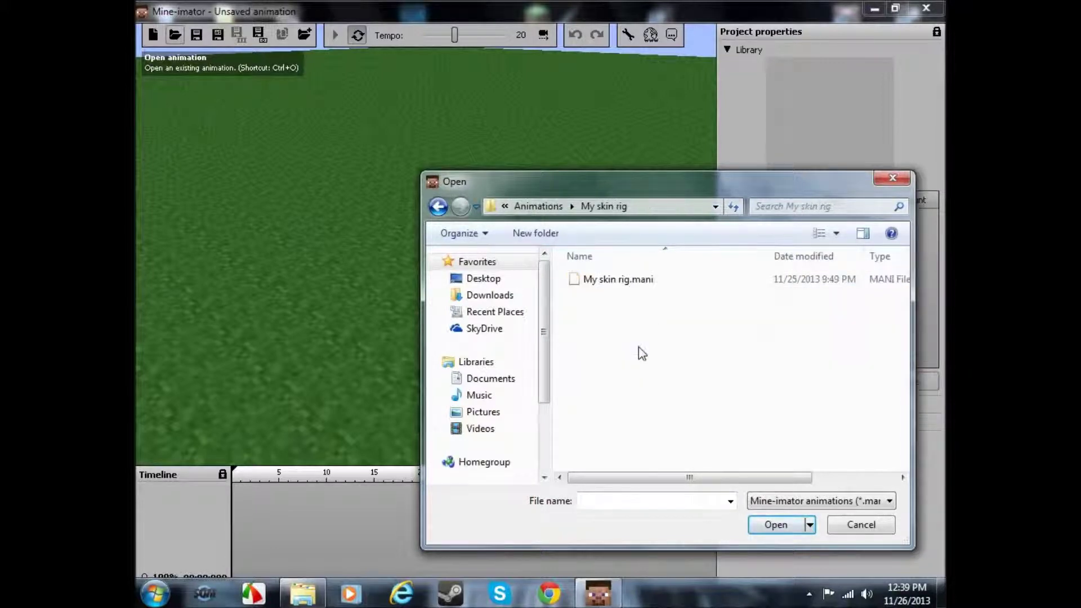
{"action": "double_click", "coordinate": [618, 279]}
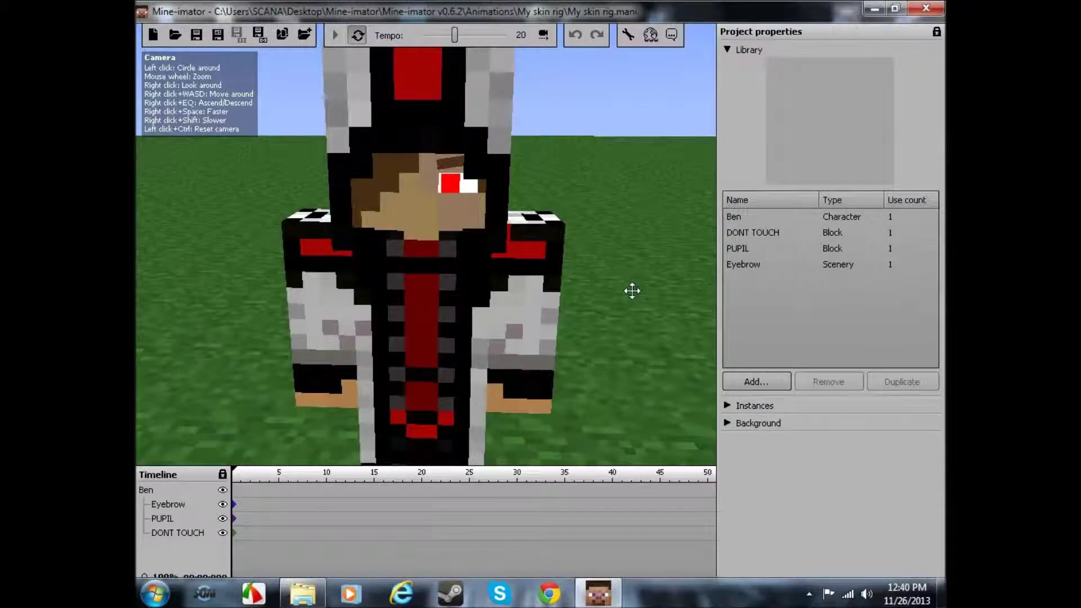
- Examine the rig's face up close and its Eyebrow and PUPIL keyframes, including the PUPIL rotation options
{"action": "right_click_drag", "start_coordinate": [616, 308], "coordinate": [630, 258]}
{"action": "key", "text": "w"}
{"action": "key", "text": "s"}
{"action": "key", "text": "w"}
{"action": "key", "text": "s"}
{"action": "key", "text": "w"}
{"action": "key", "text": "s"}
{"action": "left_click", "coordinate": [234, 504]}
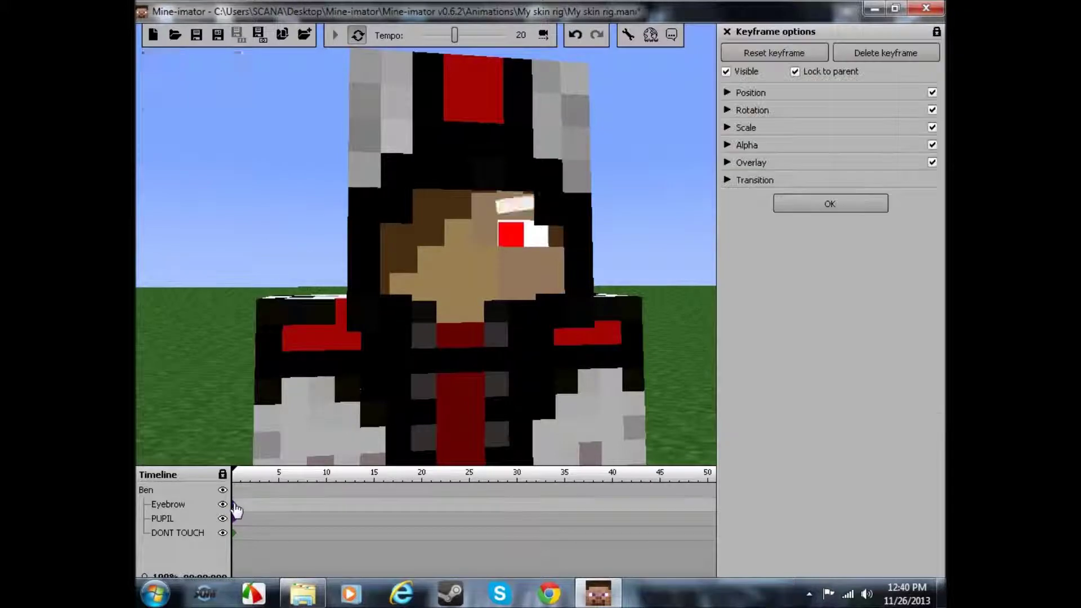
{"action": "left_click", "coordinate": [235, 519], "text": "shift"}
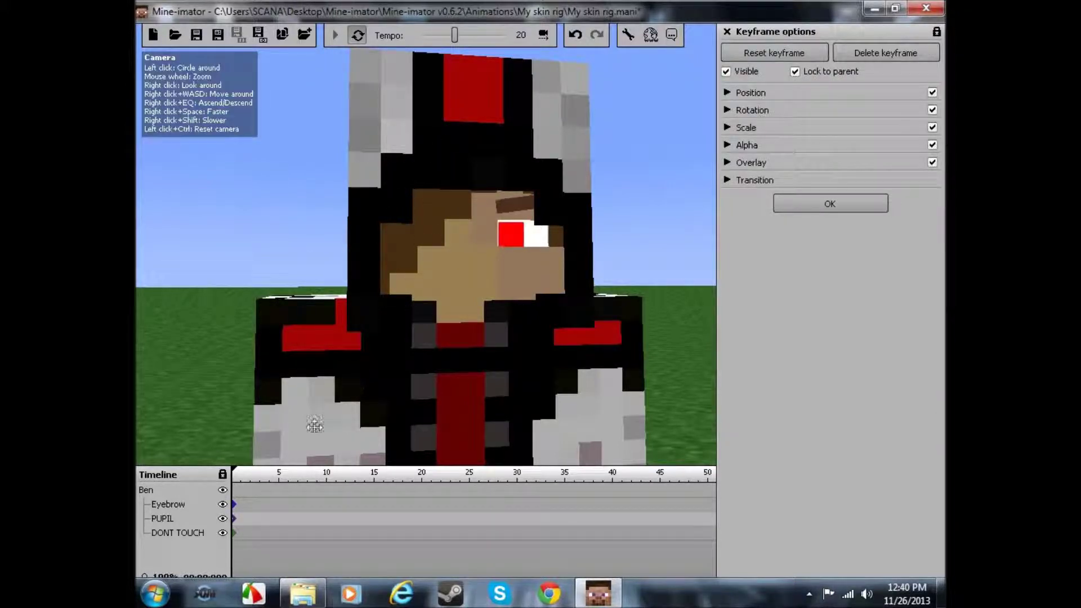
{"action": "left_click", "coordinate": [234, 519]}
{"action": "left_click", "coordinate": [730, 110]}
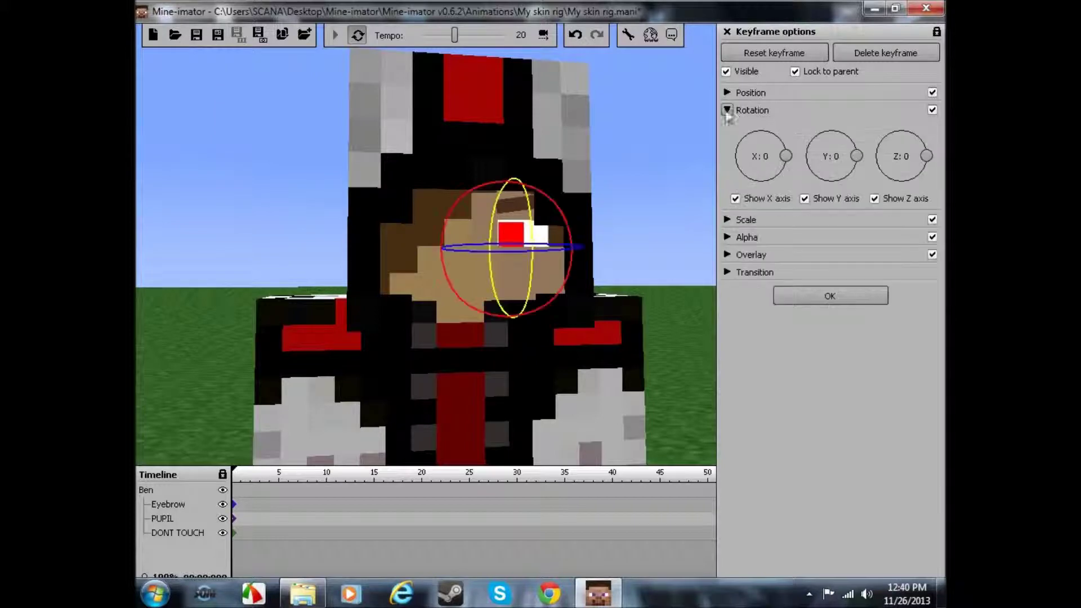
- Add a keyframe for the character at the timeline start, try rotating the Head about the Z axis, and undo the rotation
{"action": "left_click", "coordinate": [232, 491]}
{"action": "left_click", "coordinate": [773, 89]}
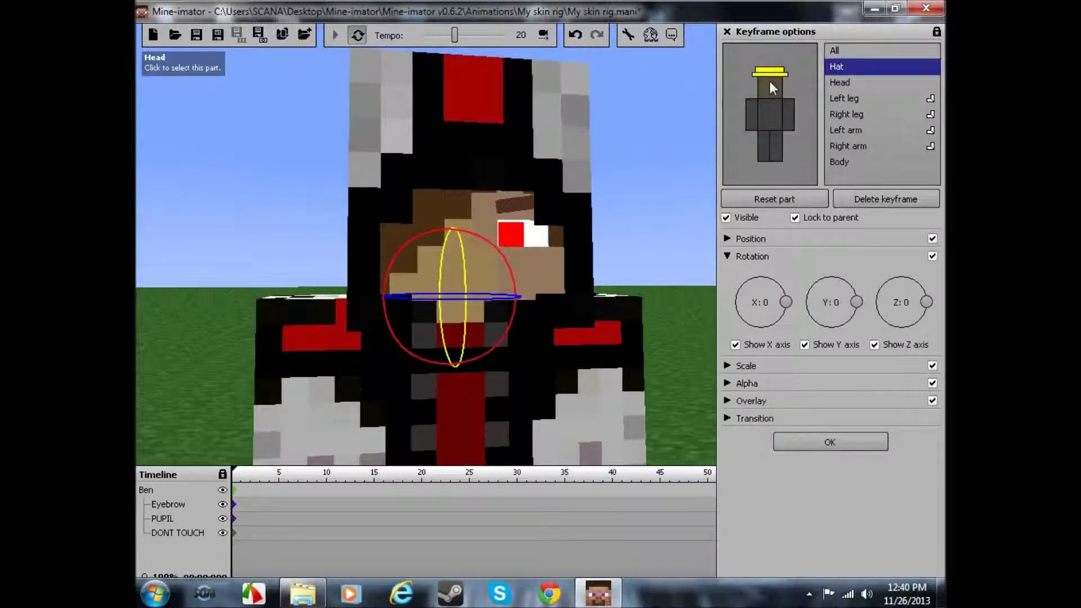
{"action": "left_click", "coordinate": [771, 88]}
{"action": "left_click_drag", "start_coordinate": [483, 297], "coordinate": [555, 73]}
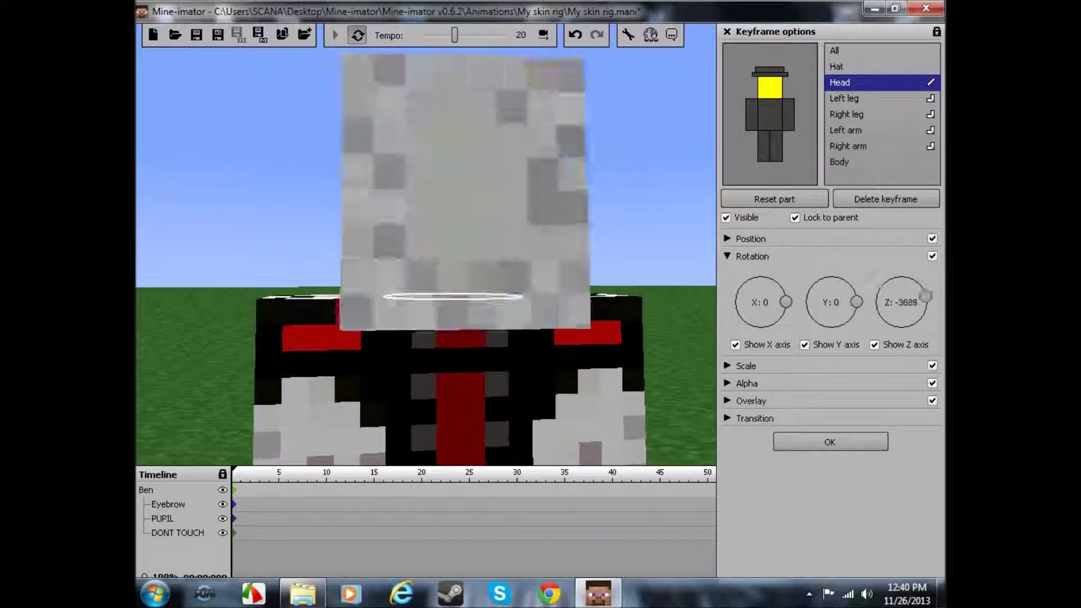
{"action": "left_click_drag", "start_coordinate": [925, 296], "coordinate": [822, 7]}
{"action": "left_click", "coordinate": [577, 35]}
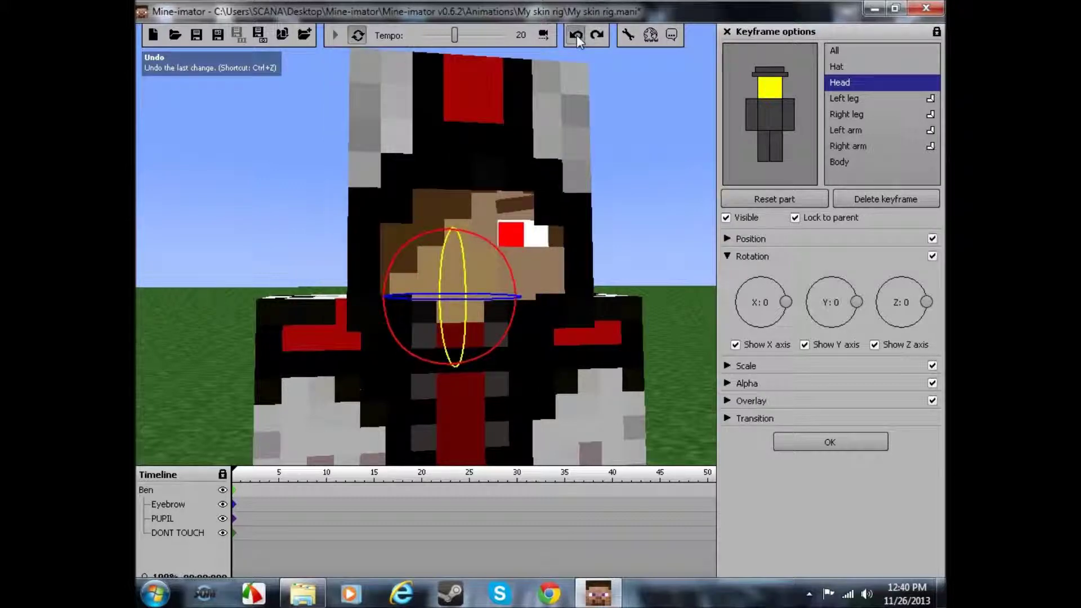
{"action": "left_click", "coordinate": [577, 35]}
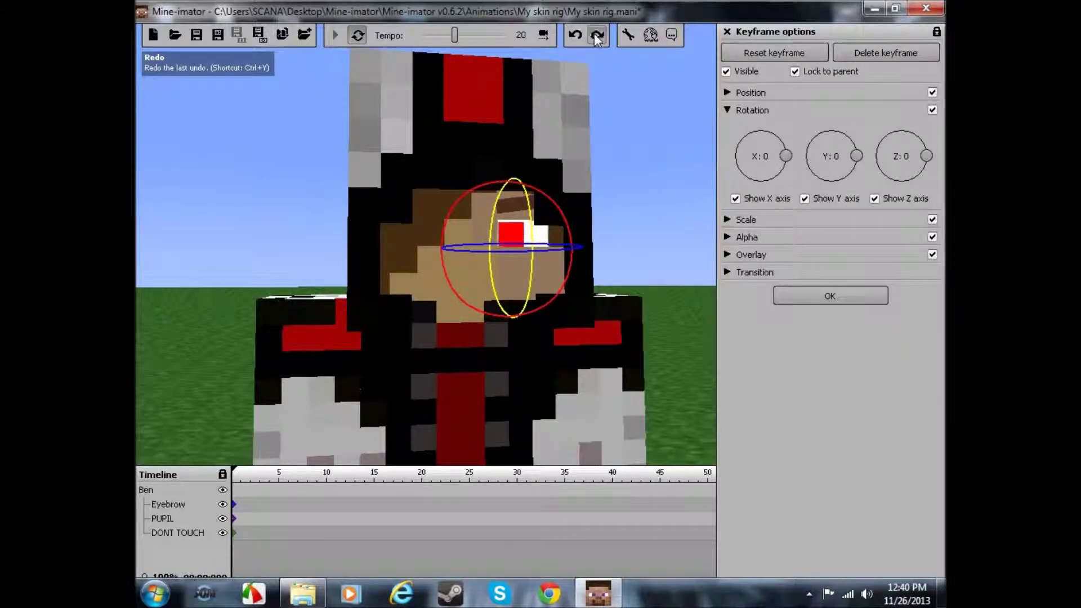
{"action": "left_click", "coordinate": [597, 36]}
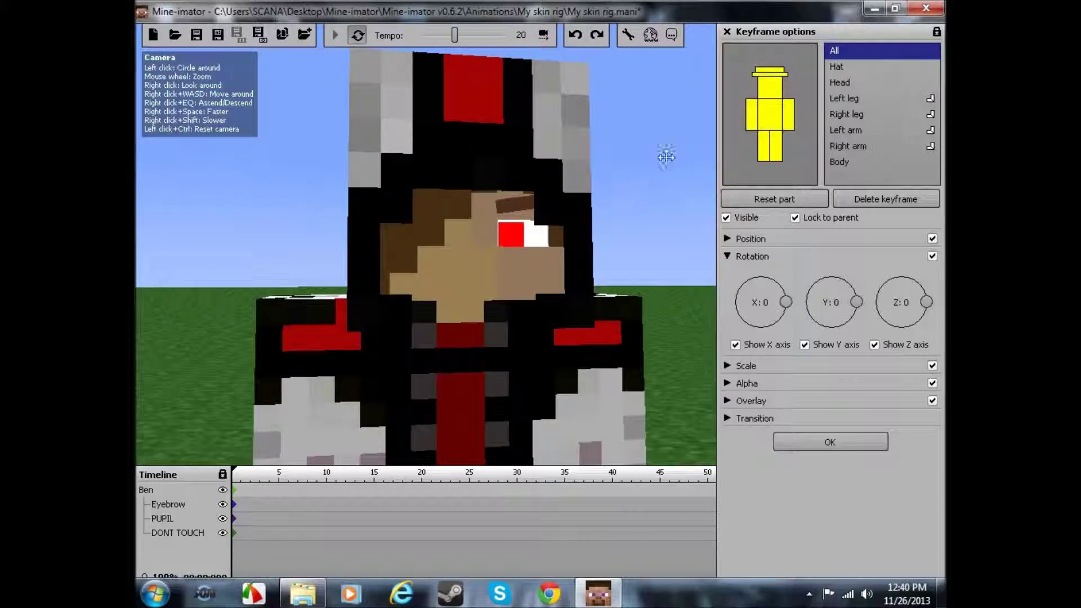
- Examine the Head's scale options, switching simple scaling off to show separate X, Y and Z scales and back on
{"action": "left_click", "coordinate": [776, 90]}
{"action": "scroll", "coordinate": [426, 253], "scroll_direction": "down", "scroll_amount": 5}
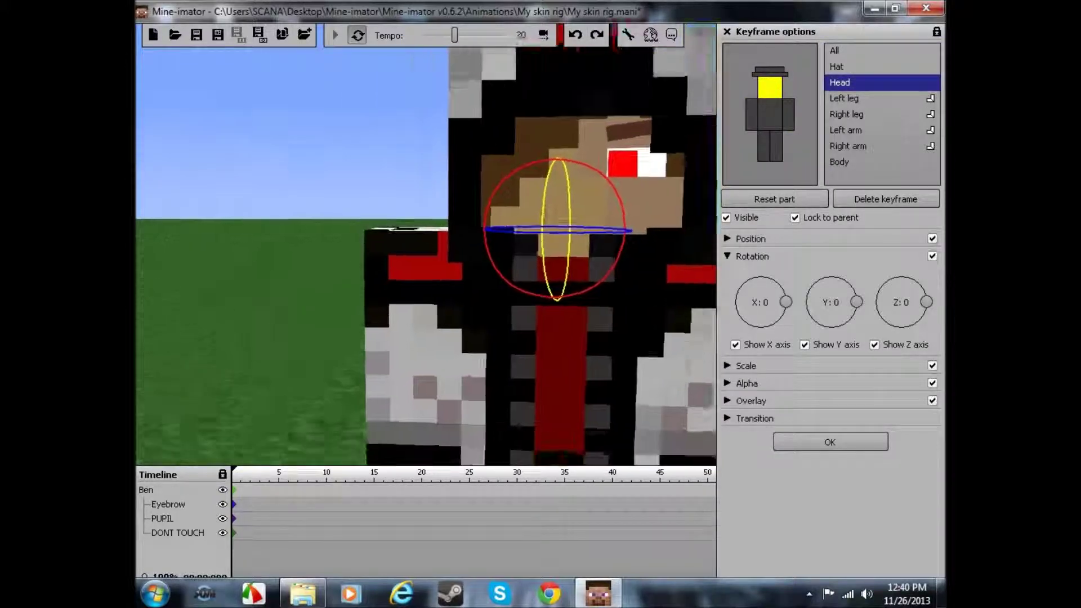
{"action": "key", "text": "w"}
{"action": "right_click_drag", "start_coordinate": [426, 245], "coordinate": [388, 210]}
{"action": "key", "text": "w"}
{"action": "scroll", "coordinate": [584, 201], "scroll_direction": "down", "scroll_amount": 5}
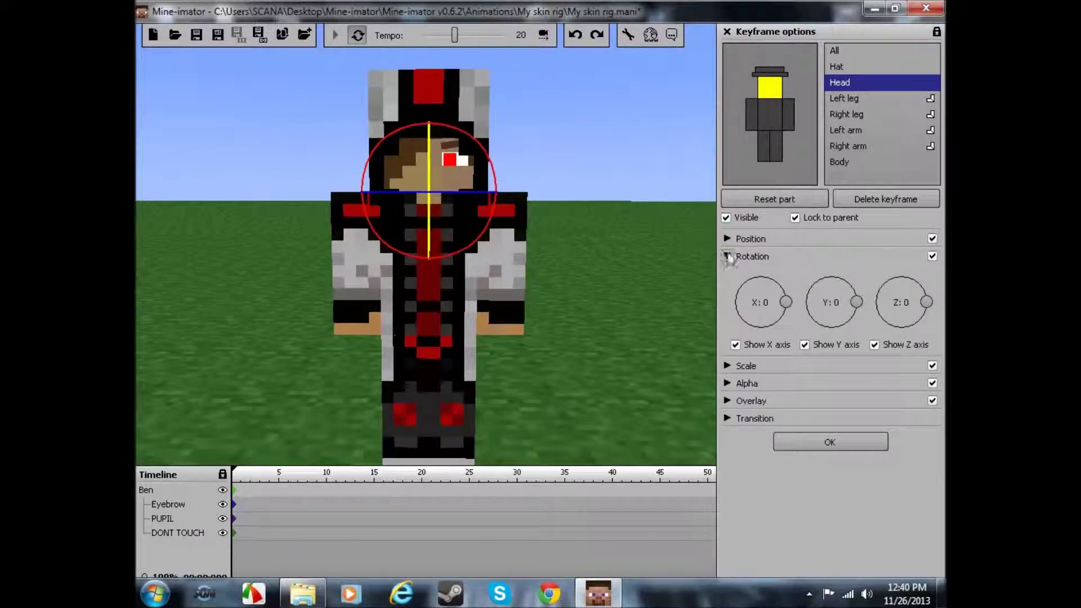
{"action": "left_click", "coordinate": [728, 257]}
{"action": "left_click", "coordinate": [727, 274]}
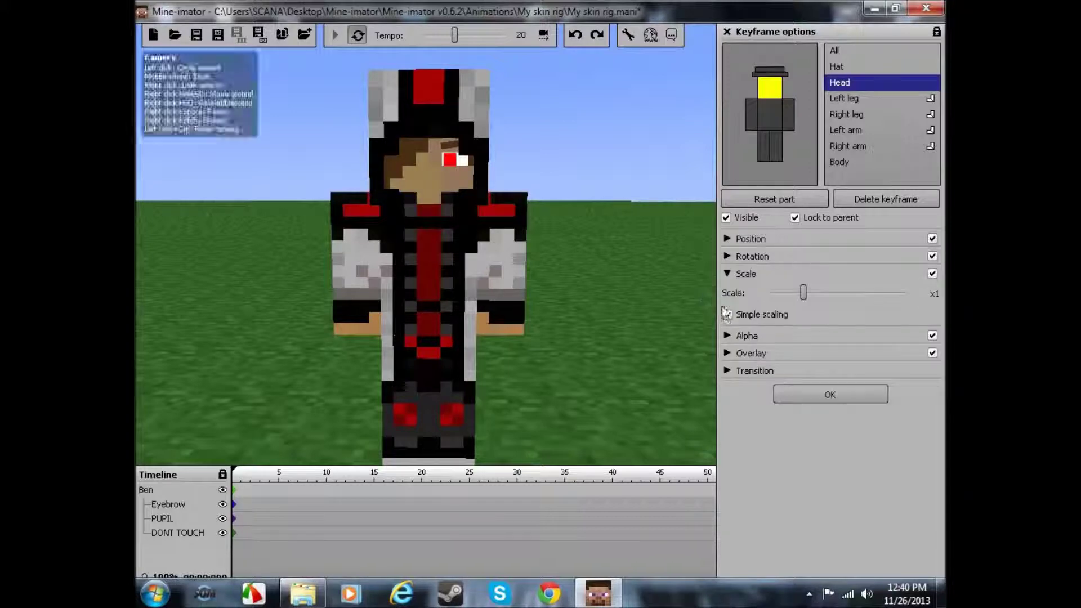
{"action": "left_click", "coordinate": [728, 314]}
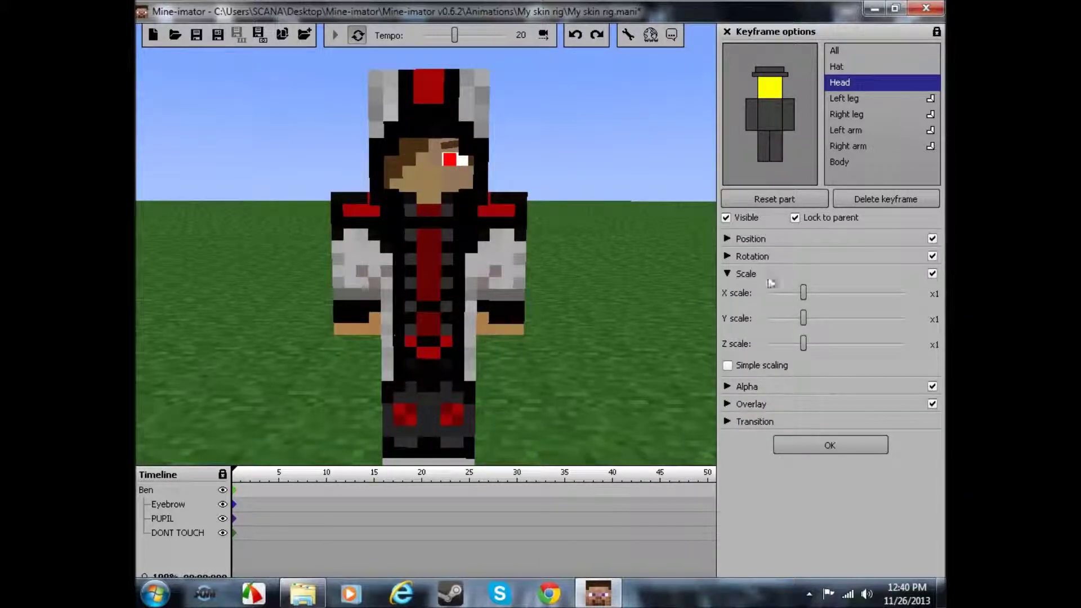
{"action": "left_click", "coordinate": [728, 365]}
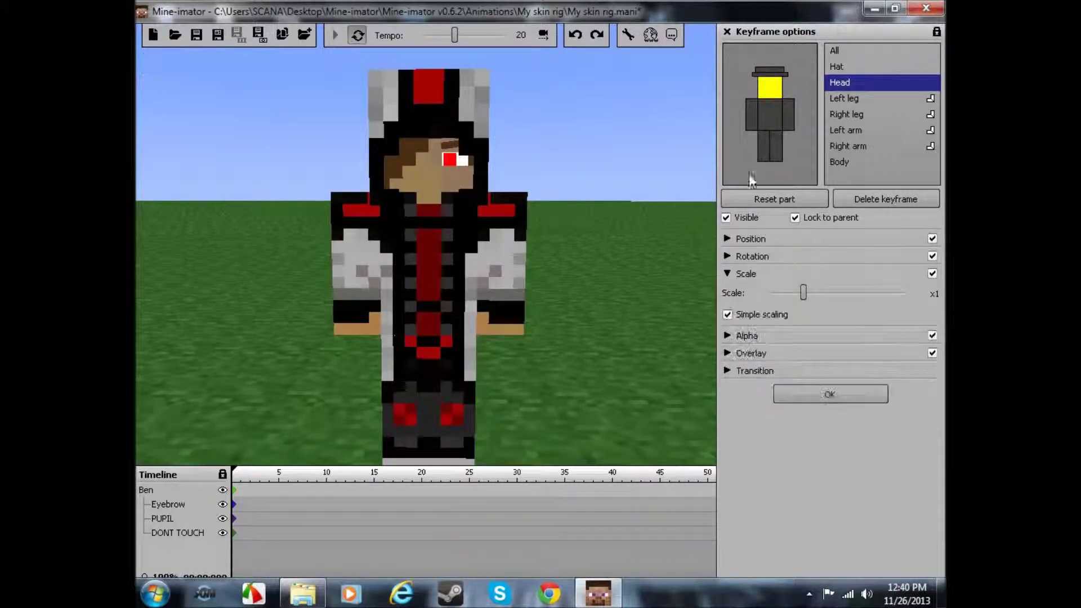
{"action": "left_click", "coordinate": [727, 273]}
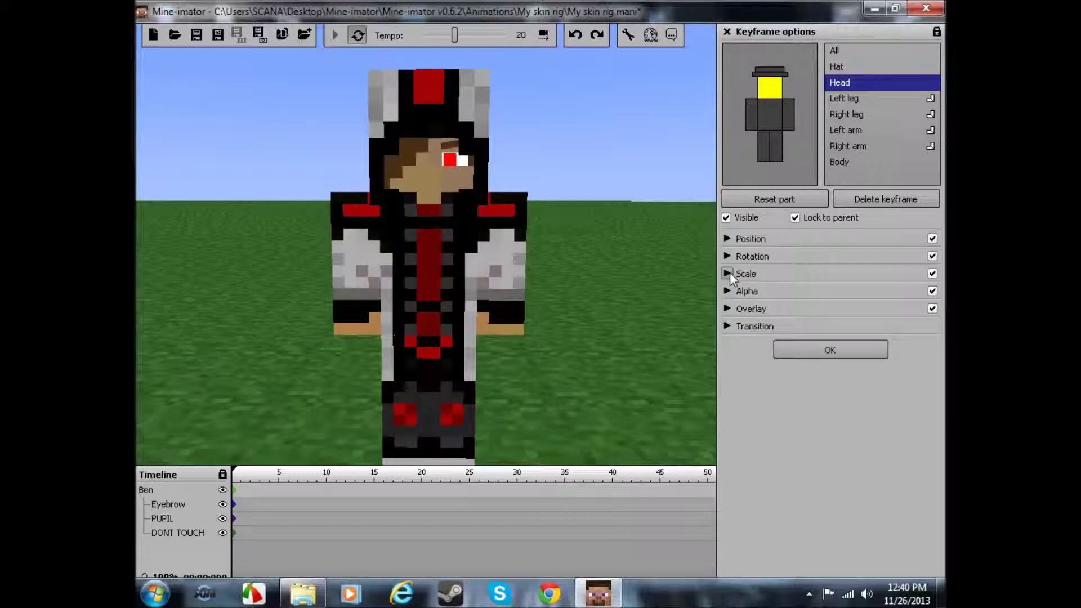
{"action": "scroll", "coordinate": [554, 218], "scroll_direction": "up", "scroll_amount": 5}
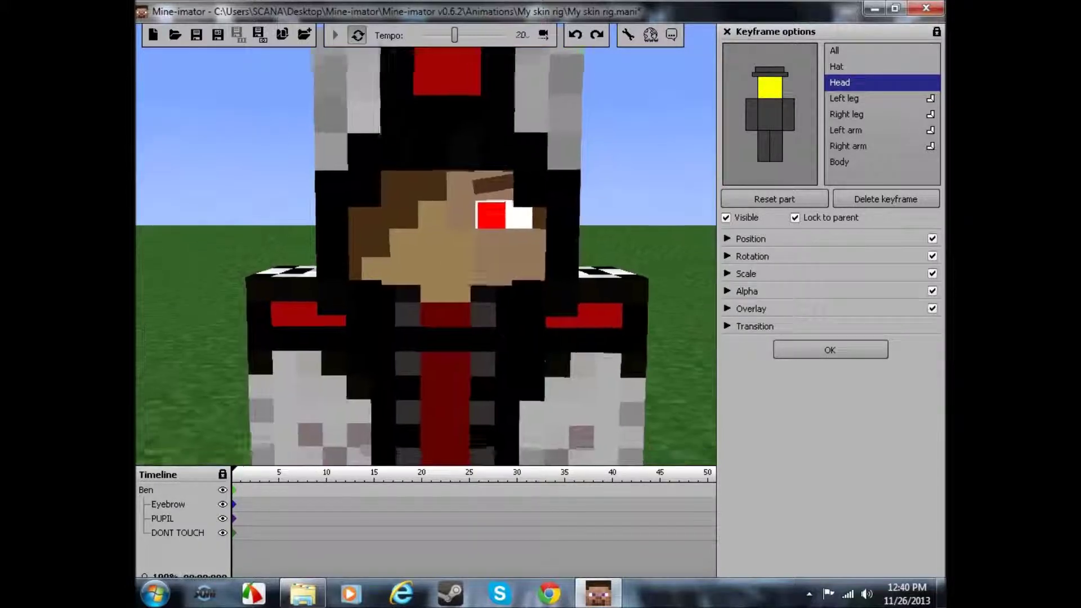
{"action": "scroll", "coordinate": [426, 256], "scroll_direction": "down", "scroll_amount": 5}
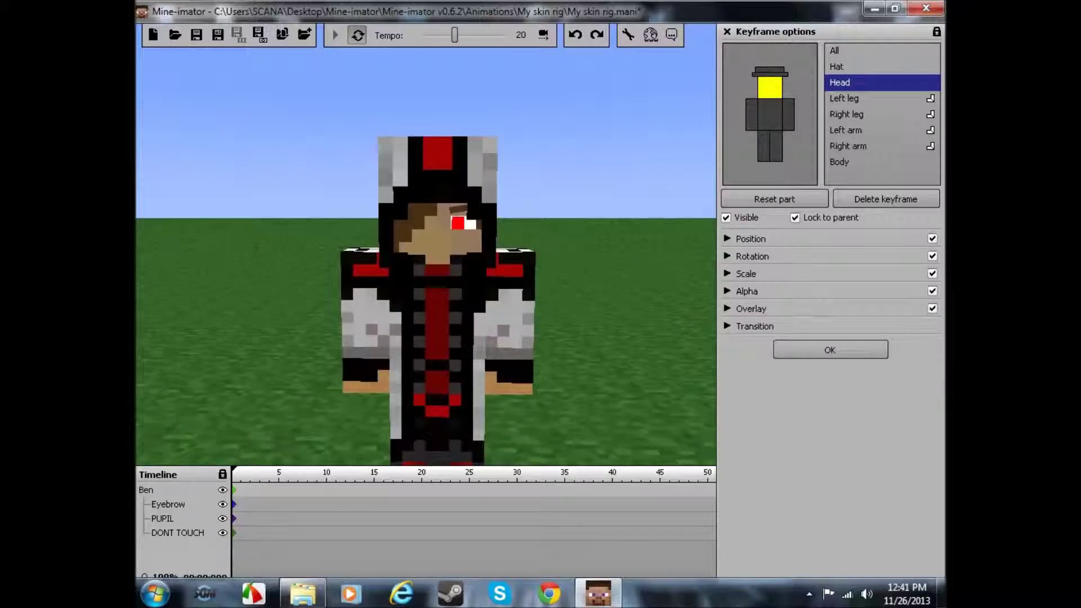
{"action": "key", "text": "s"}
{"action": "key", "text": "d"}
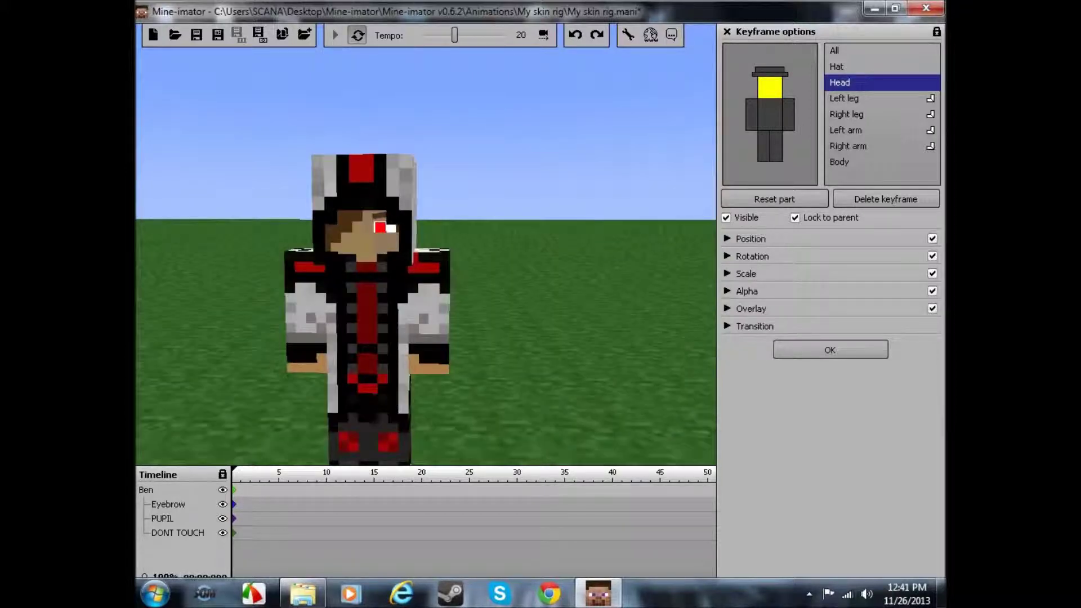
{"action": "key", "text": "w"}
{"action": "key", "text": "a"}
{"action": "key", "text": "s"}
{"action": "key", "text": "d"}
{"action": "key", "text": "a"}
{"action": "key", "text": "w"}
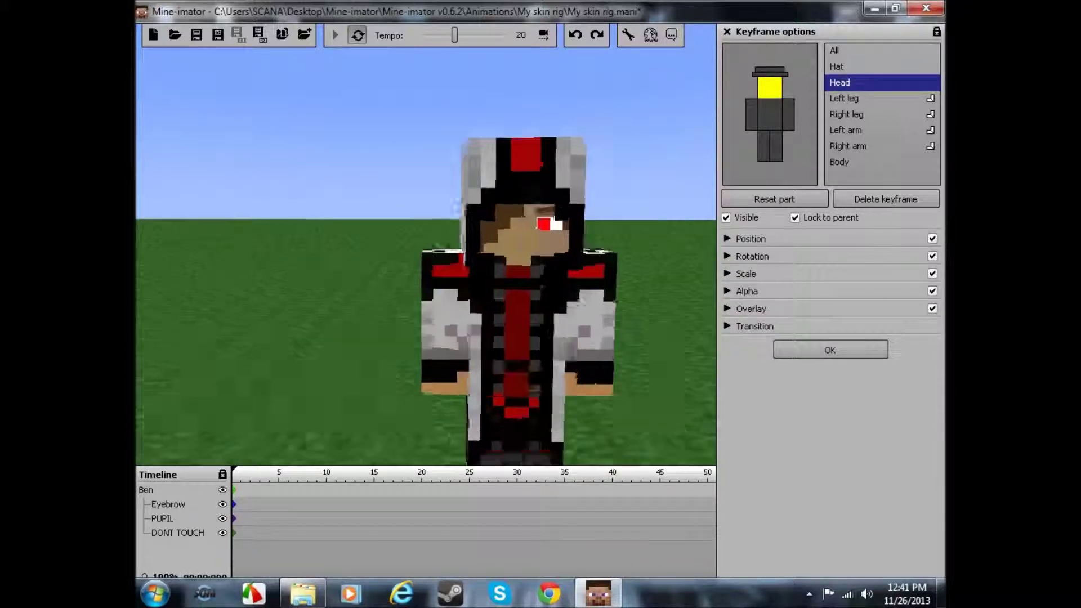
{"action": "key", "text": "w"}
{"action": "key", "text": "d"}
{"action": "key", "text": "a"}
{"action": "key", "text": "s"}
{"action": "key", "text": "w"}
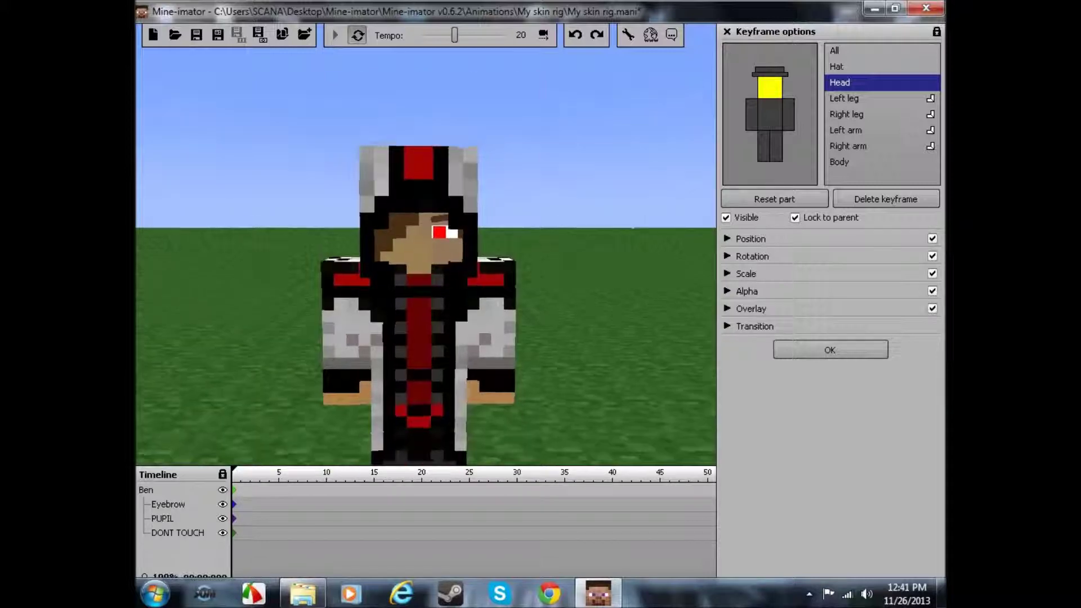
{"action": "right_click_drag", "start_coordinate": [203, 87], "coordinate": [198, 90]}
{"action": "right_click_drag", "start_coordinate": [603, 194], "coordinate": [598, 195]}
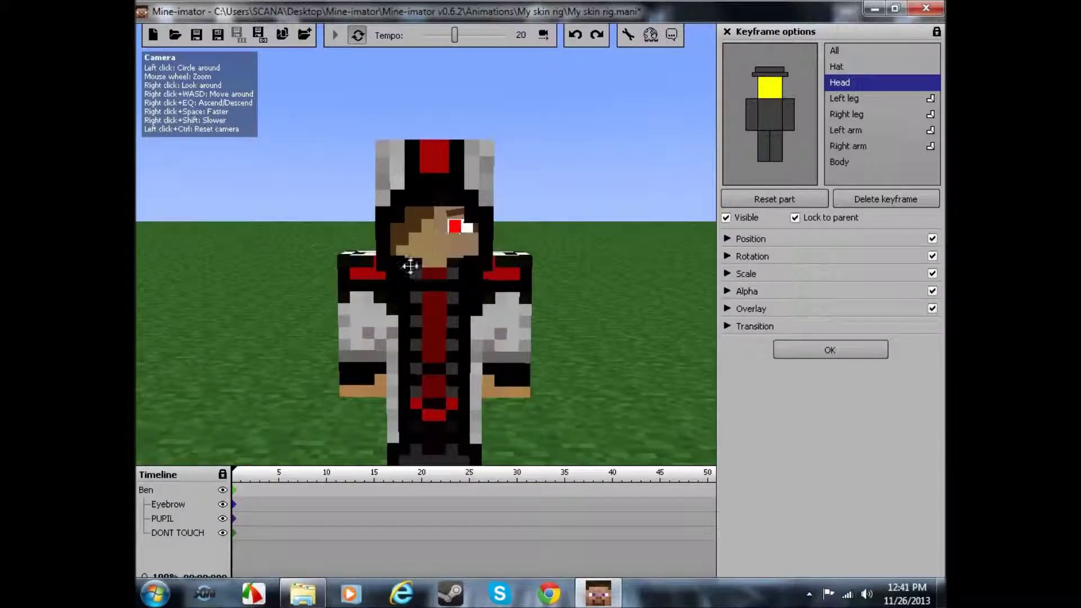
- Try moving the PUPIL block sideways off the eye to the far side of the head, and undo the move
{"action": "left_click", "coordinate": [234, 519]}
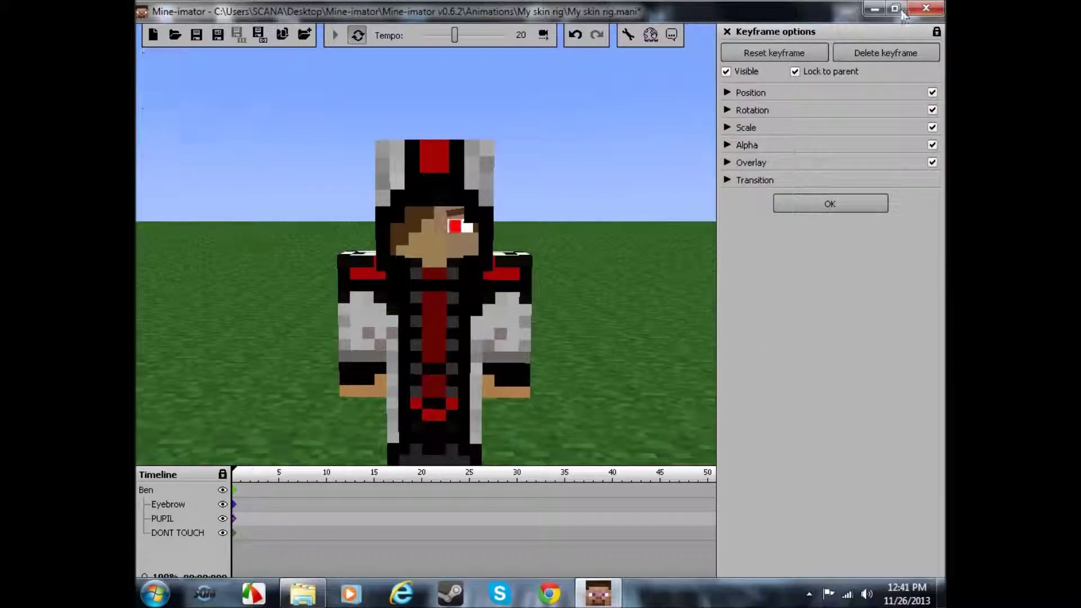
{"action": "left_click", "coordinate": [737, 93]}
{"action": "left_click_drag", "start_coordinate": [522, 240], "coordinate": [915, 6]}
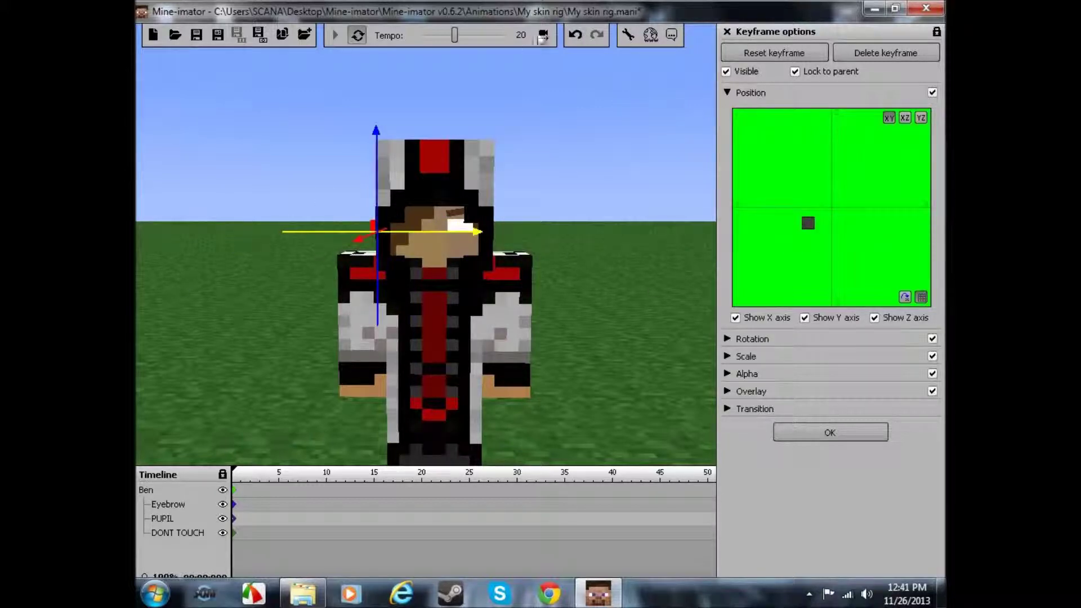
{"action": "left_click", "coordinate": [576, 37]}
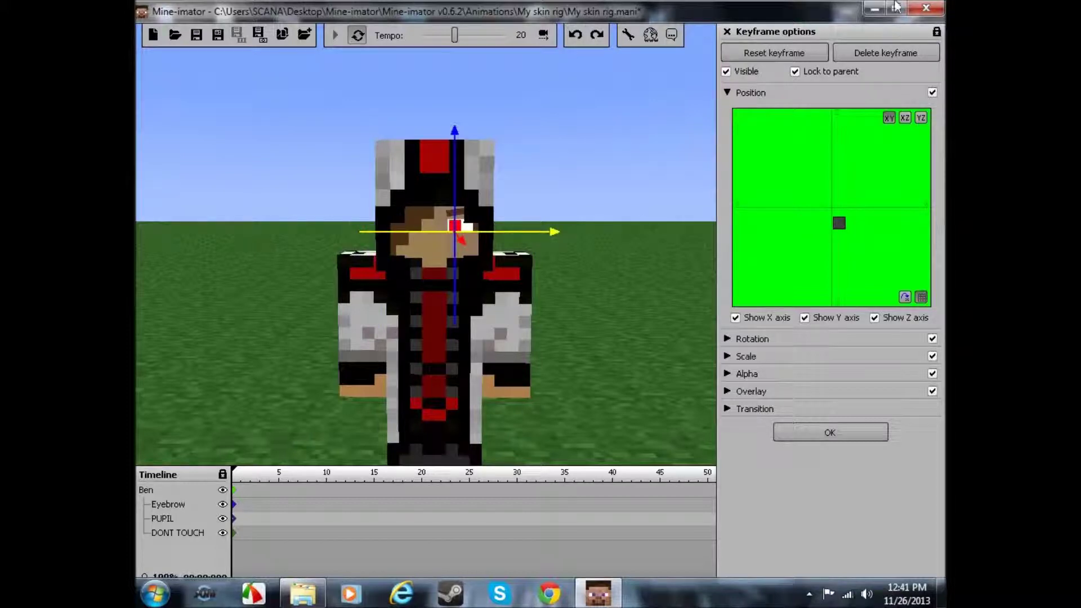
- Exit Mine-imator without saving the changes to the skin rig
{"action": "left_click", "coordinate": [927, 8]}
{"action": "left_click", "coordinate": [557, 354]}
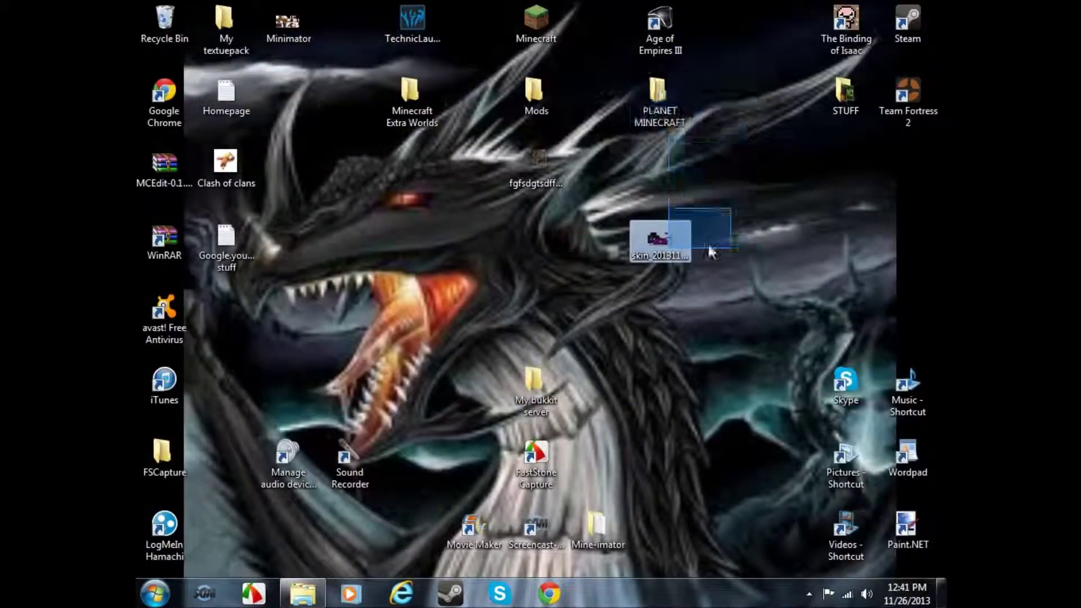
- Open the desktop skin image in Windows Photo Viewer, enlarge it to examine the blank white eyes, and close it
{"action": "left_click", "coordinate": [688, 253]}
{"action": "mouse_move", "coordinate": [690, 251]}
{"action": "left_mouse_down"}
{"action": "mouse_move", "coordinate": [724, 272]}
{"action": "mouse_move", "coordinate": [694, 261]}
{"action": "left_mouse_up"}
{"action": "left_click", "coordinate": [782, 276]}
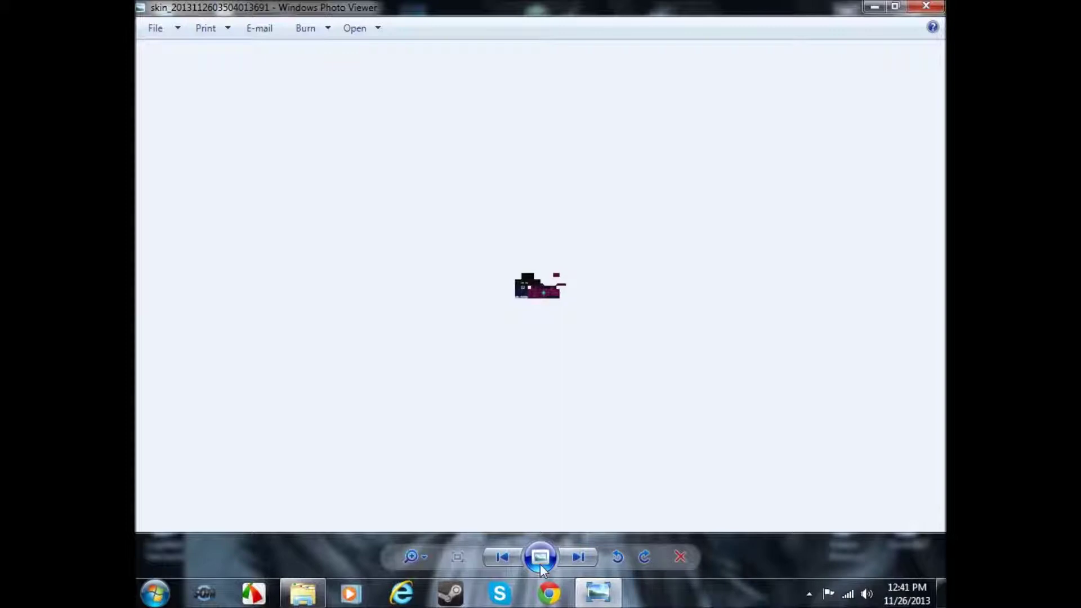
{"action": "left_click", "coordinate": [415, 556]}
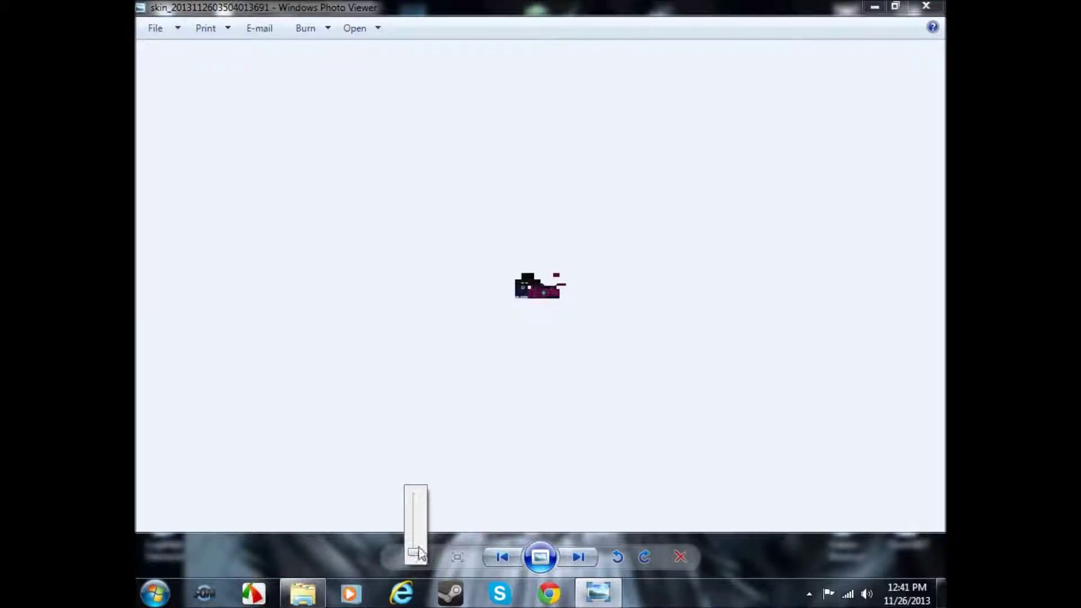
{"action": "left_click_drag", "start_coordinate": [417, 552], "coordinate": [437, 503]}
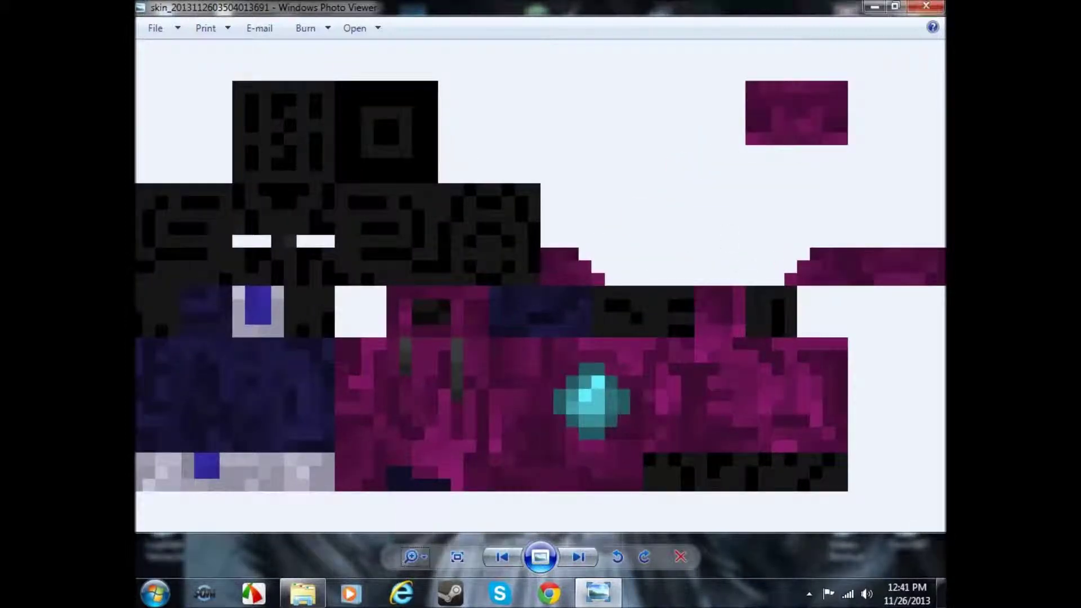
{"action": "left_click", "coordinate": [926, 6]}
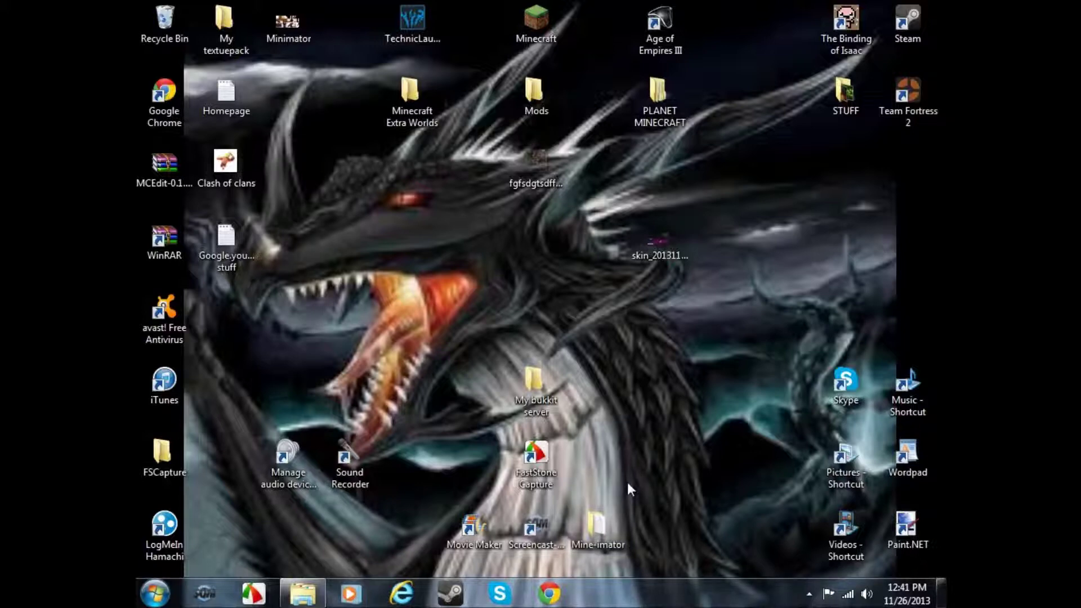